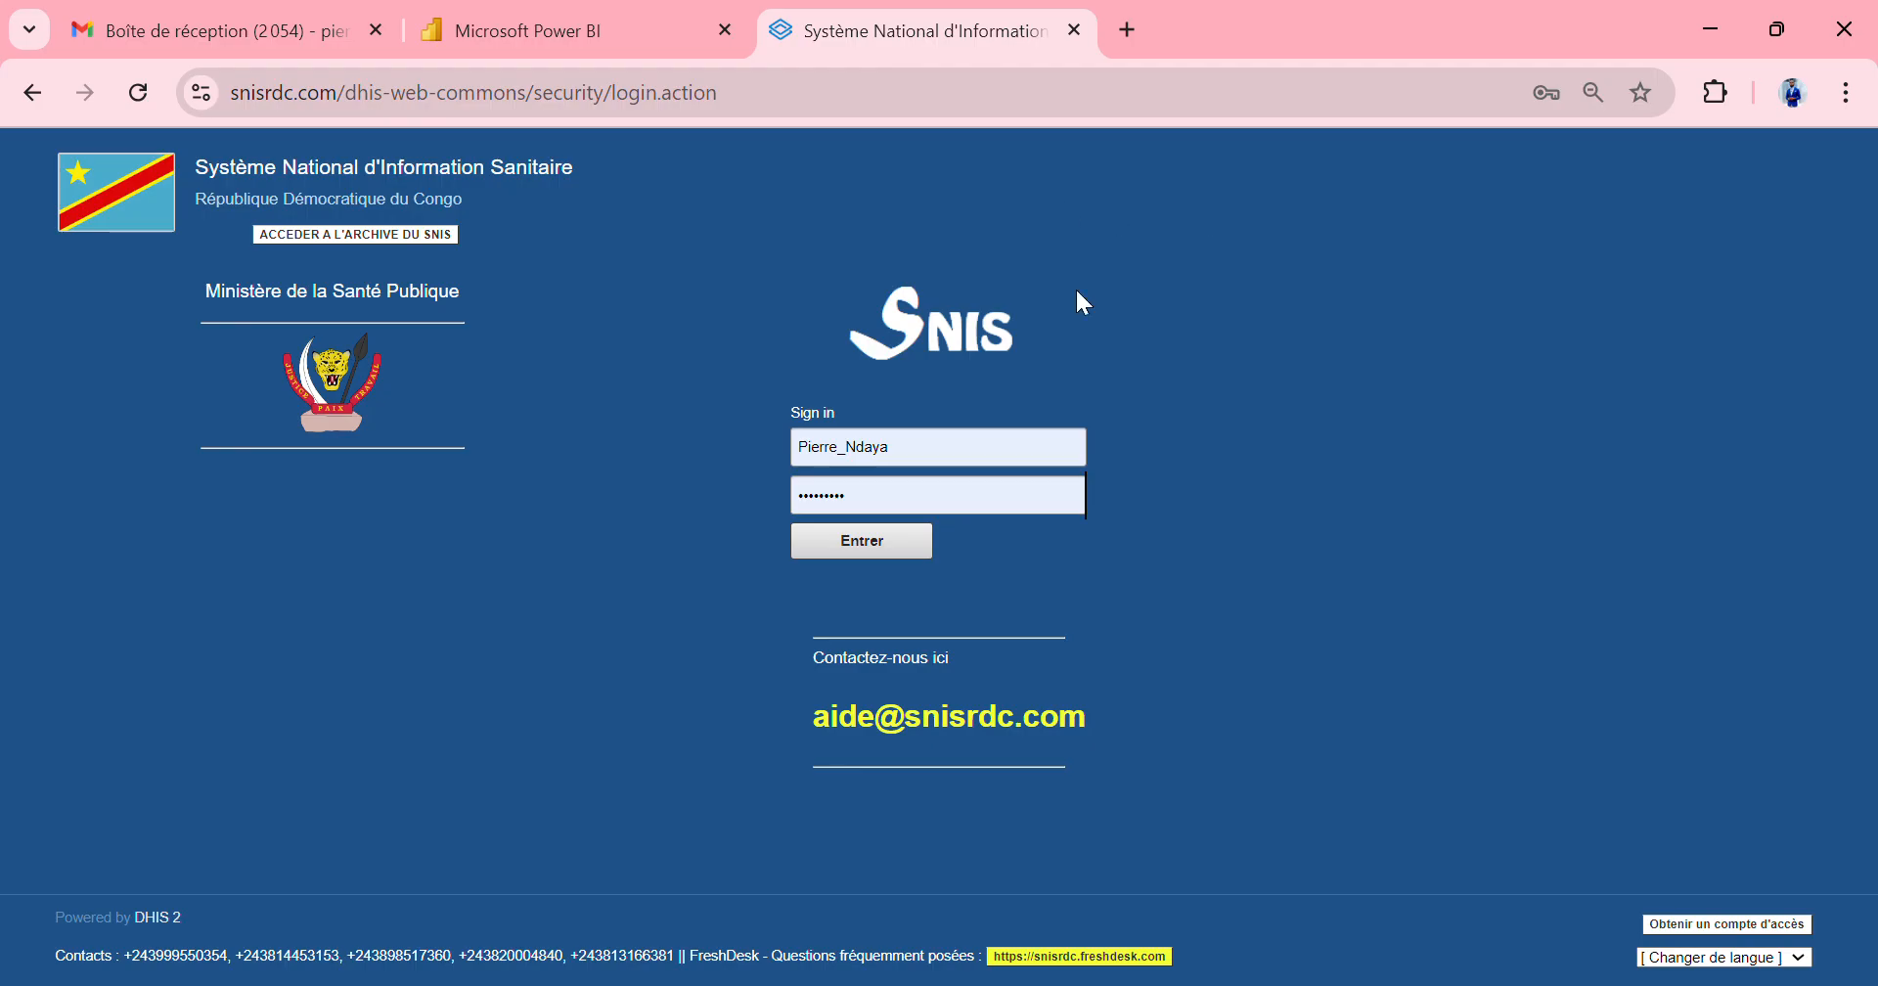
Sign in to the SNIS site with the prefilled credentials and open the Visualiseur de données app
left_click(878, 545)
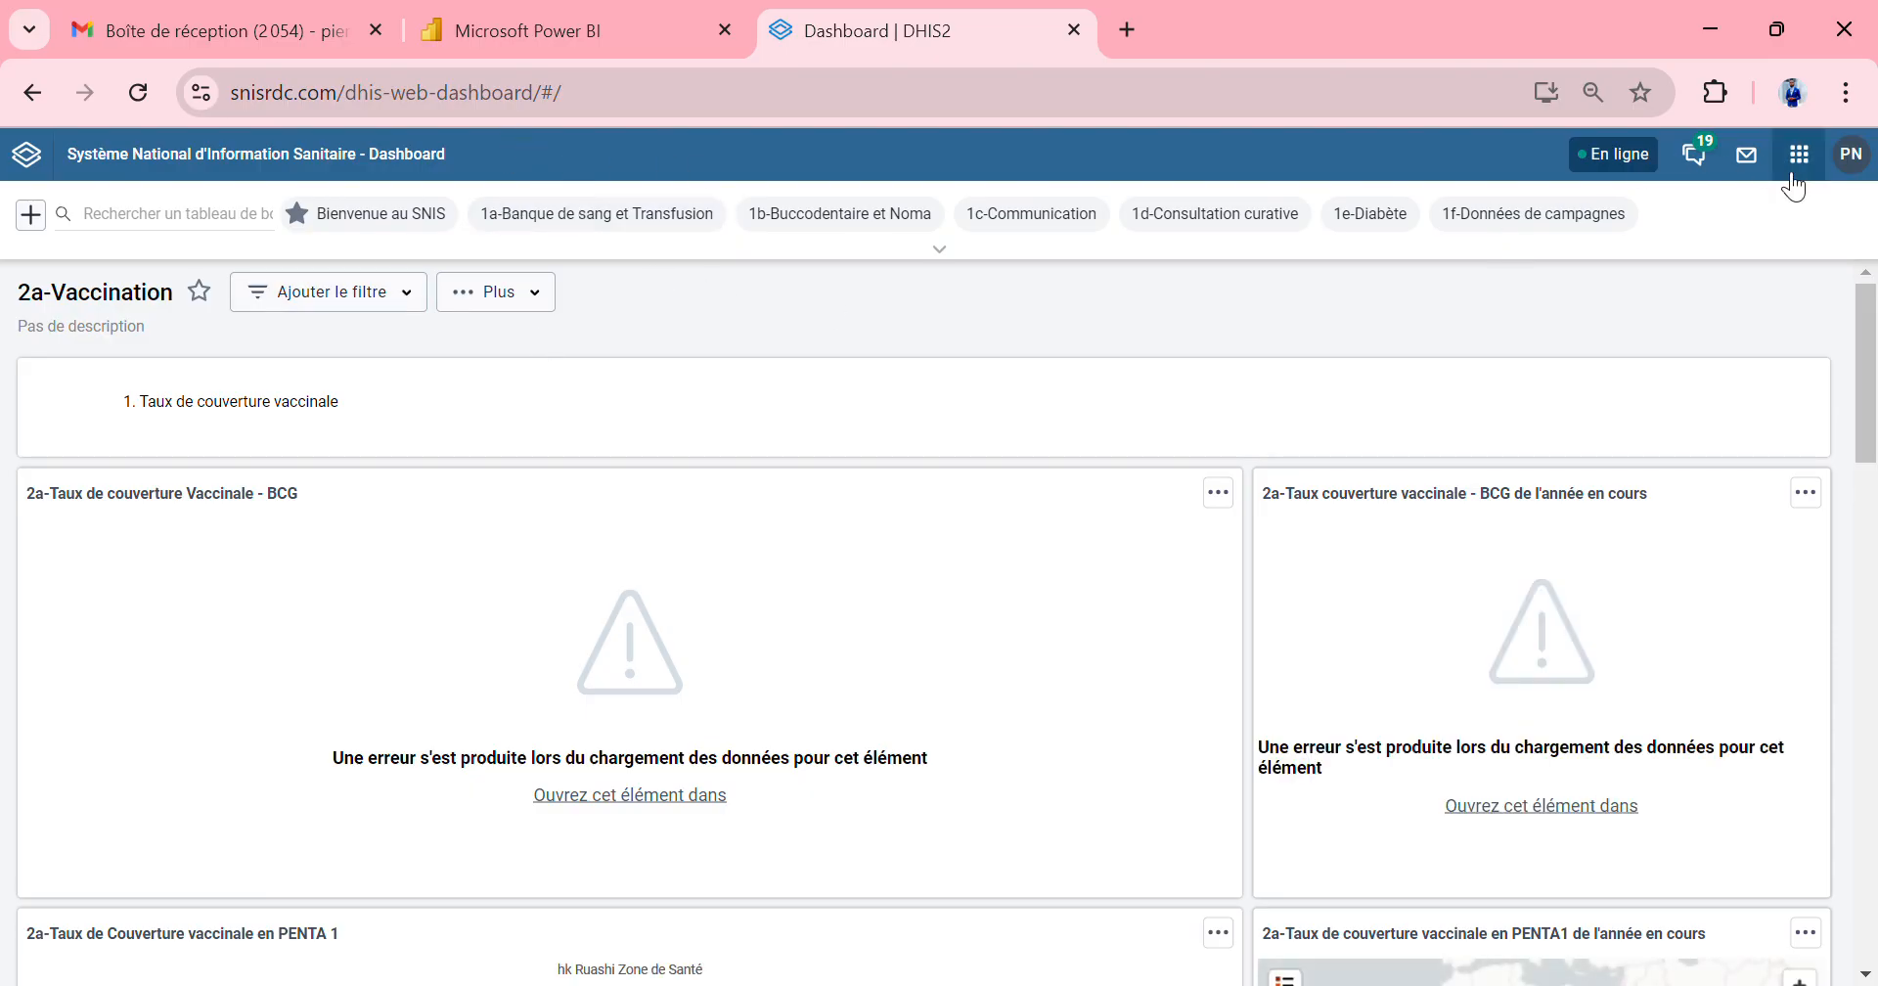
left_click(1798, 159)
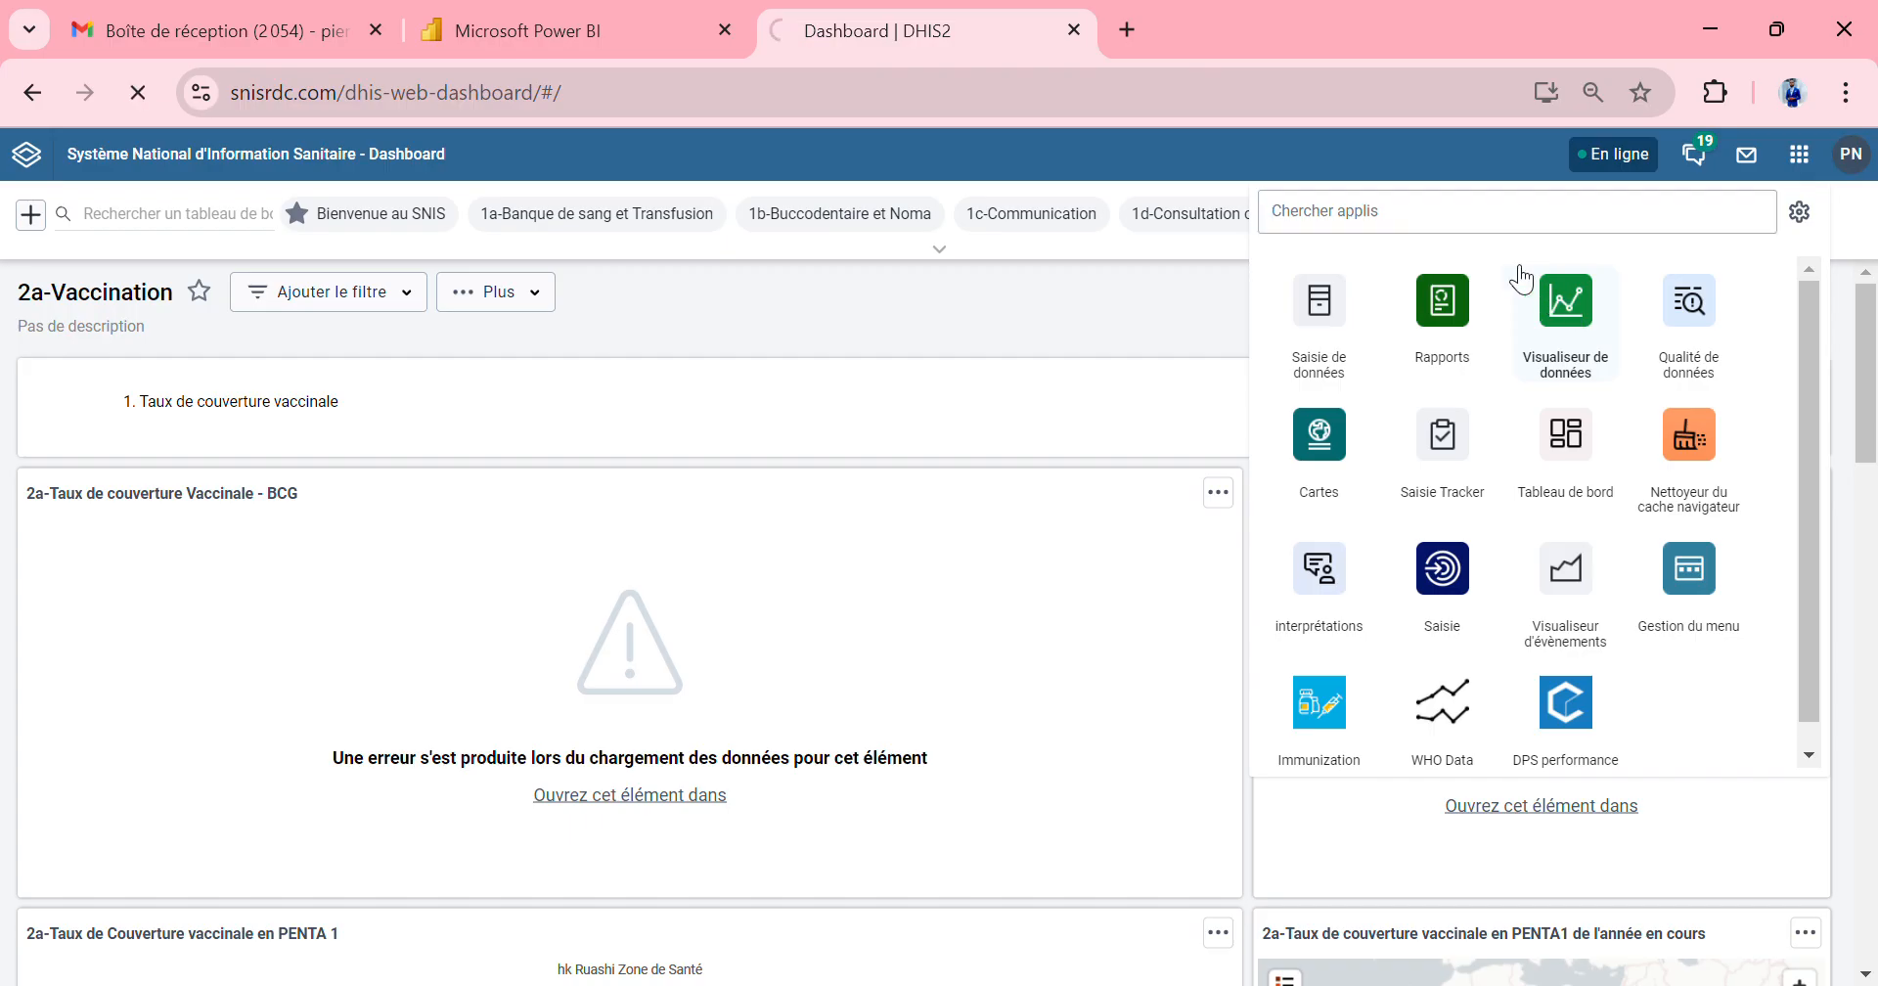
left_click(1519, 274)
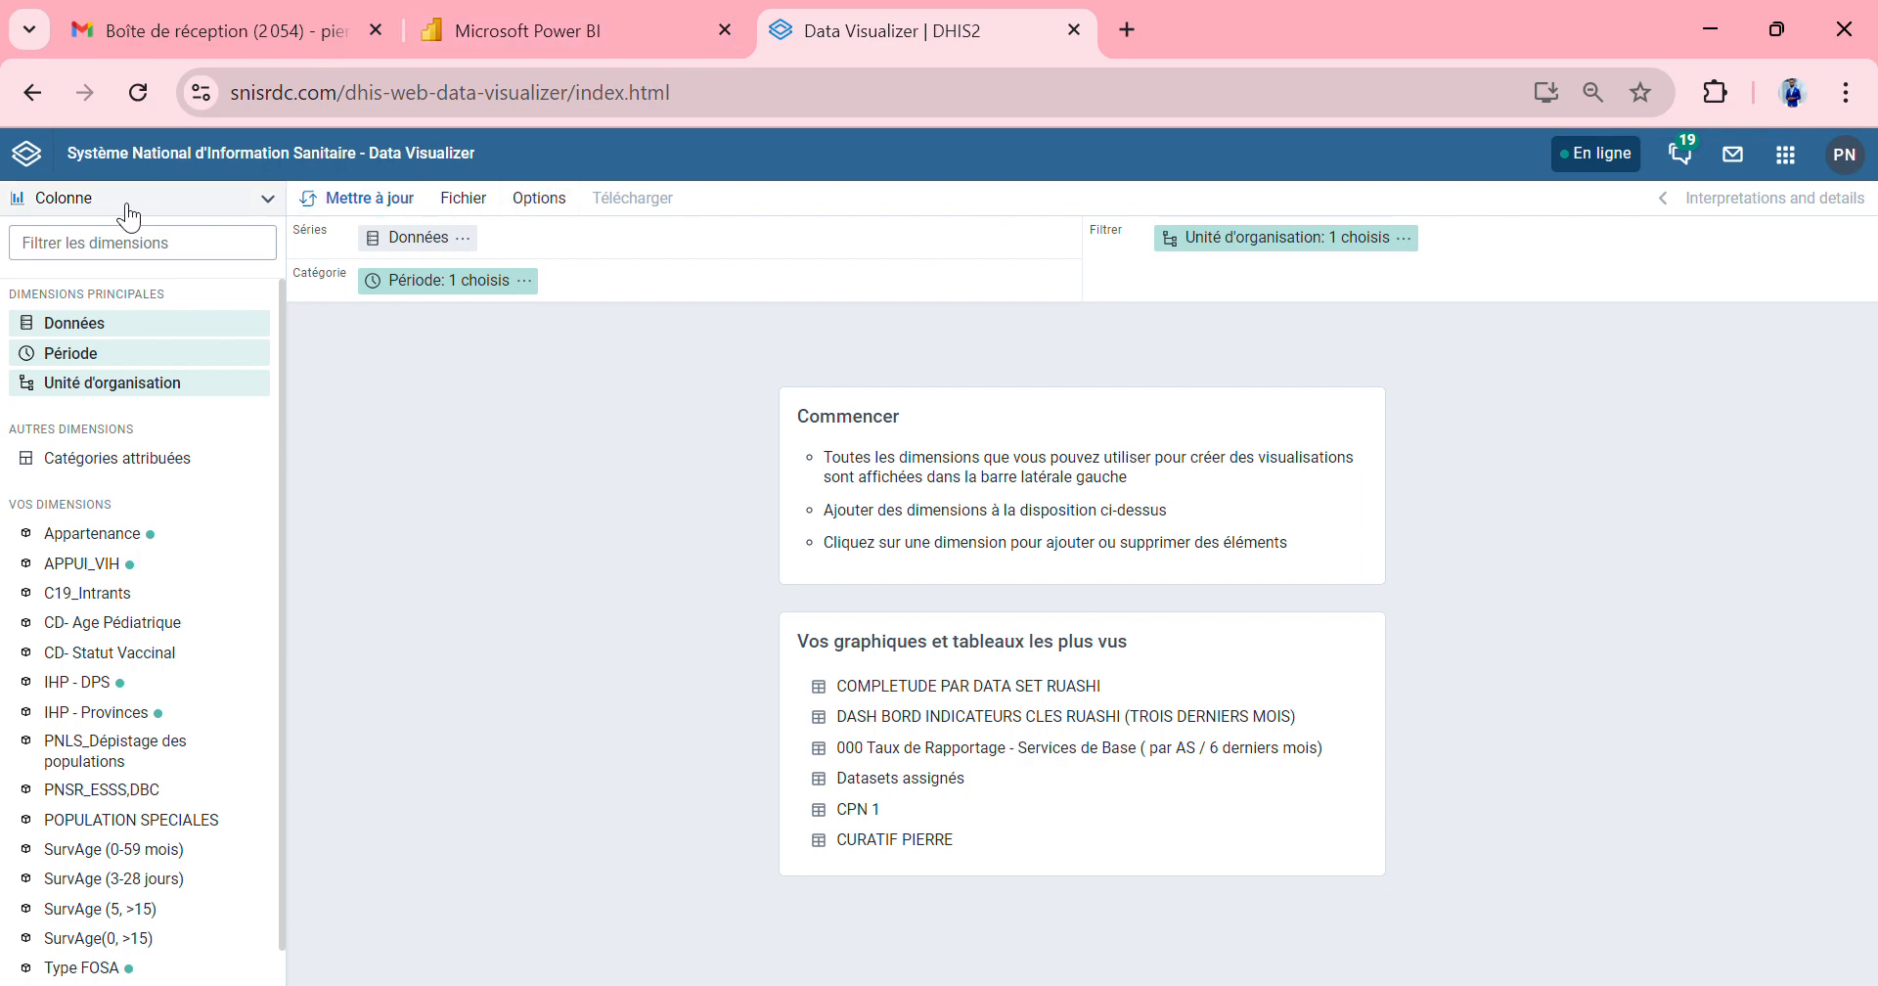
Set the visualization type to Tableau croisé dynamique
left_click(192, 205)
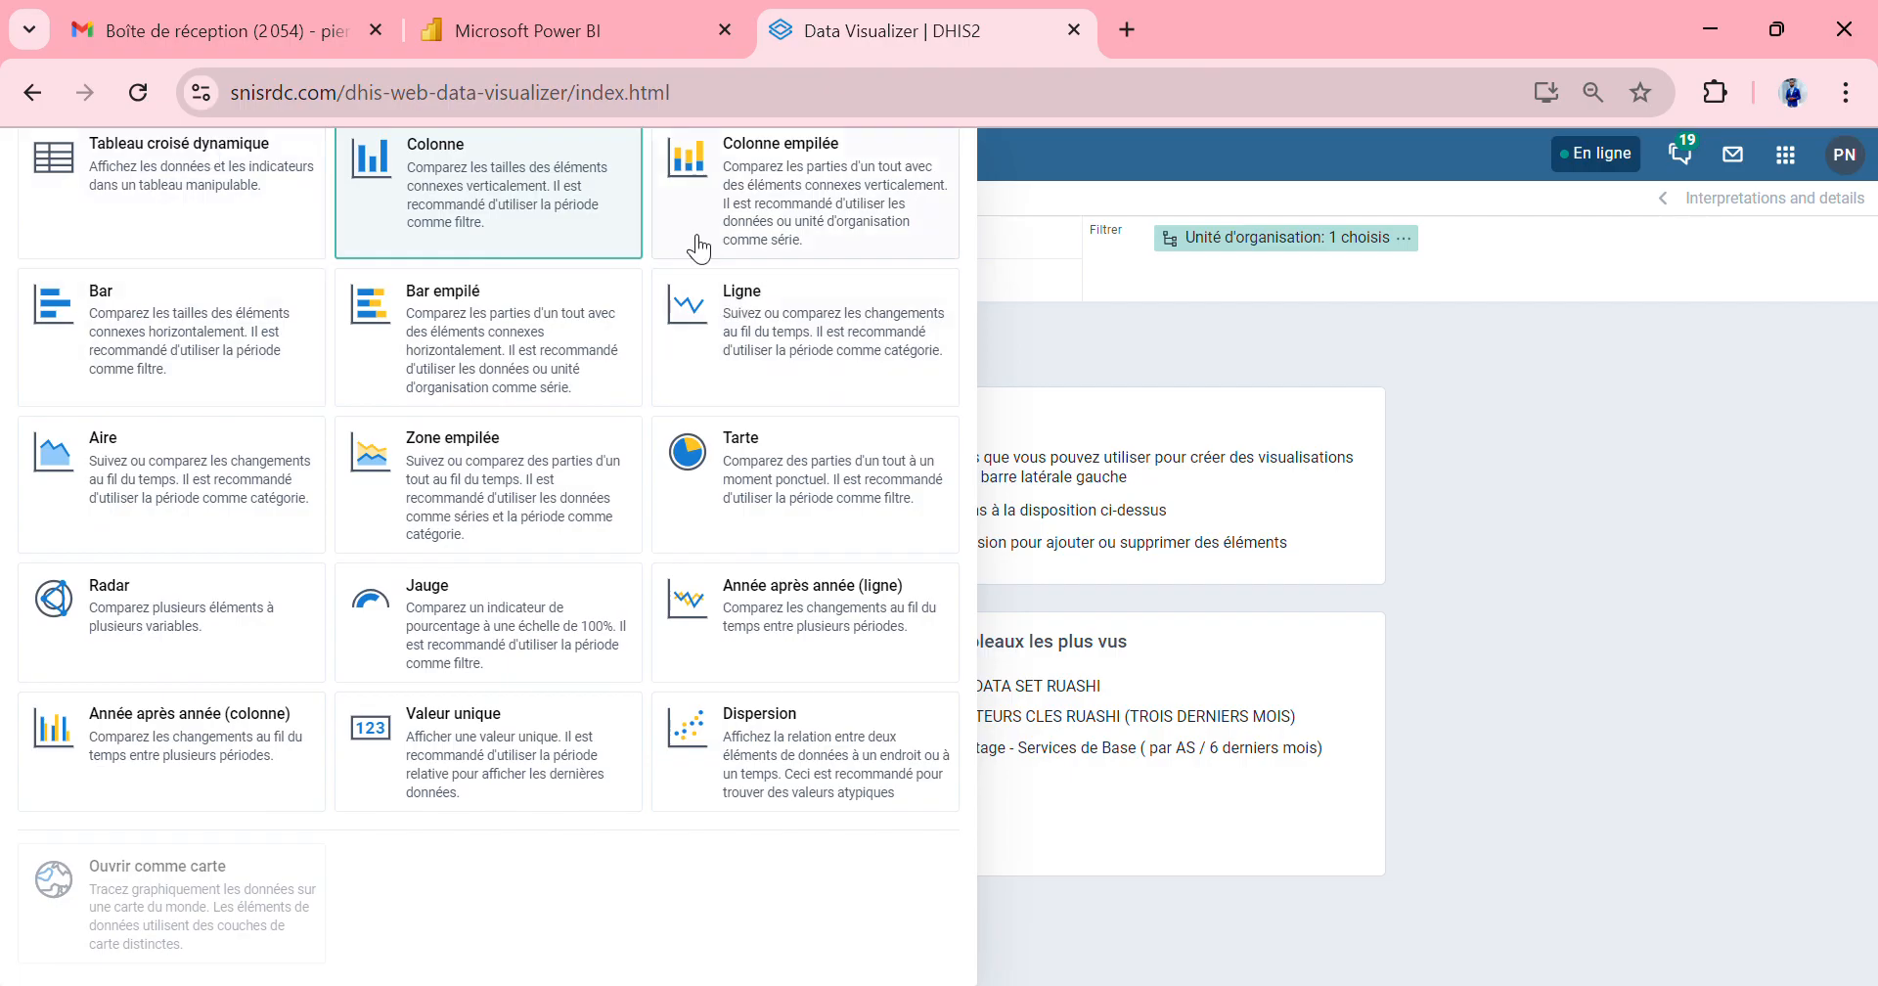
left_click(185, 194)
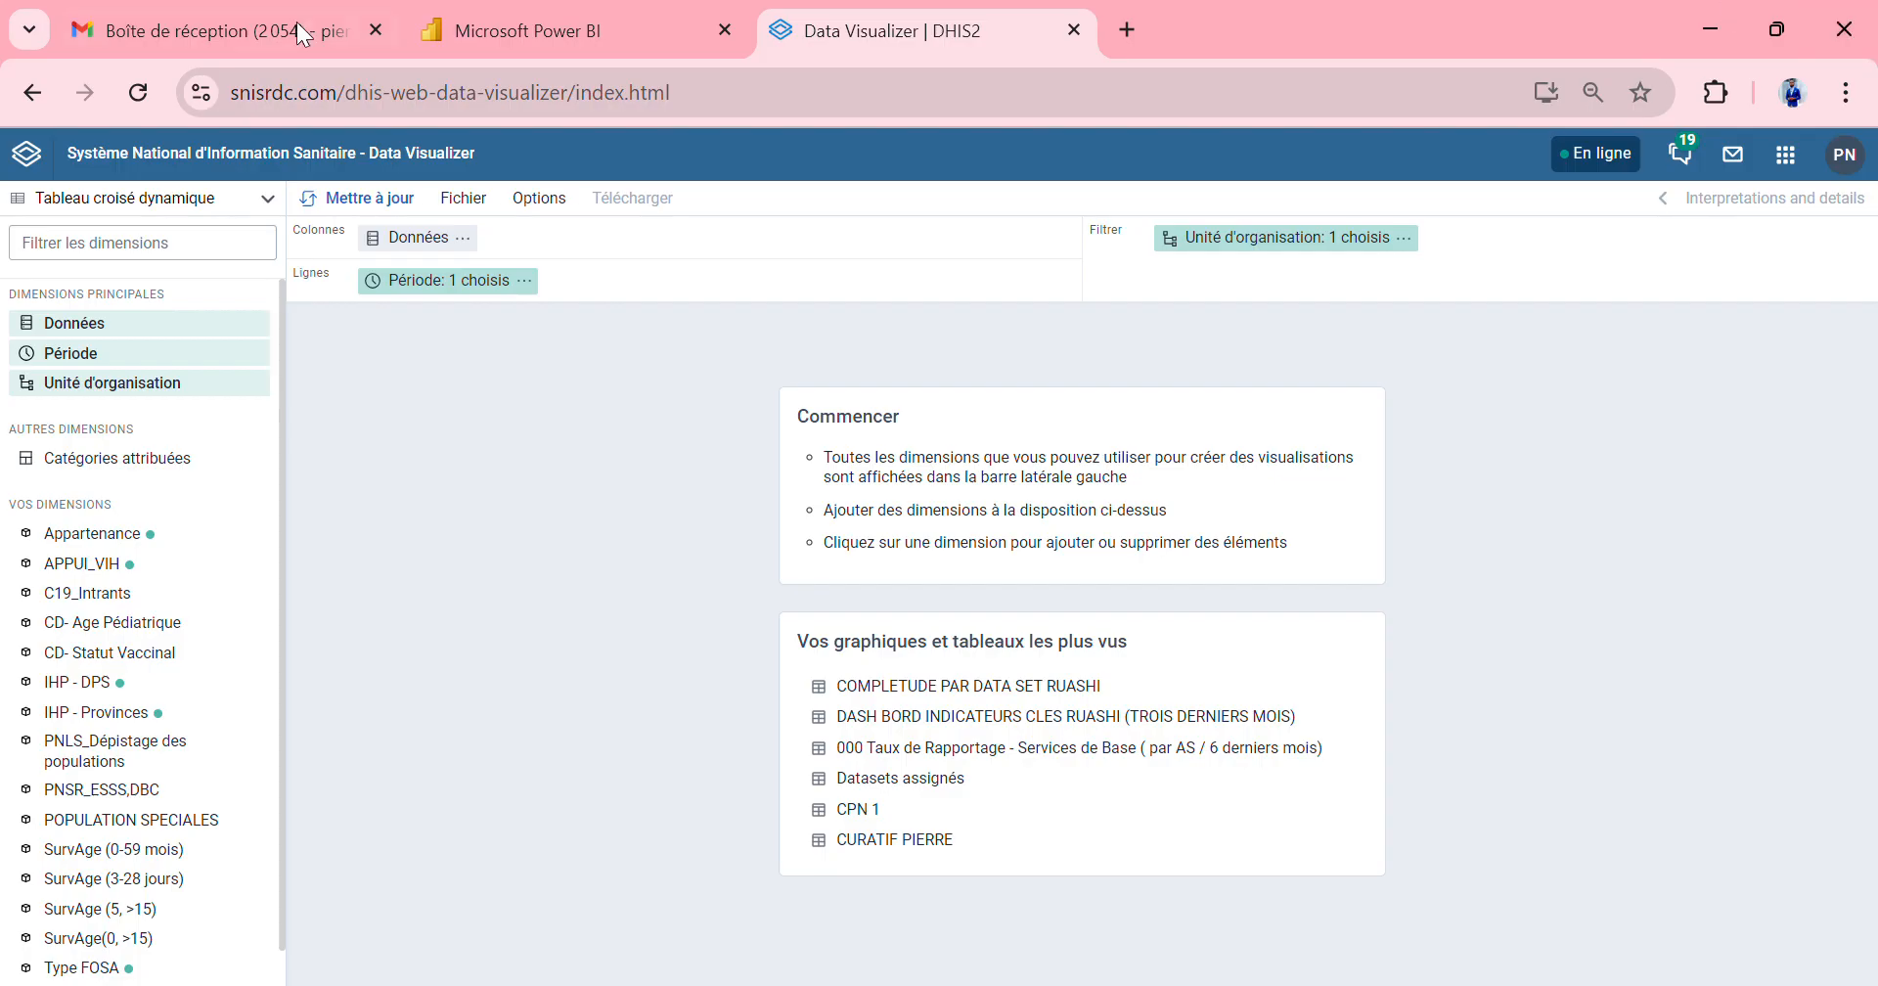
Open the Données dimension, search its items for VAR 2, and clear the search
left_click(419, 245)
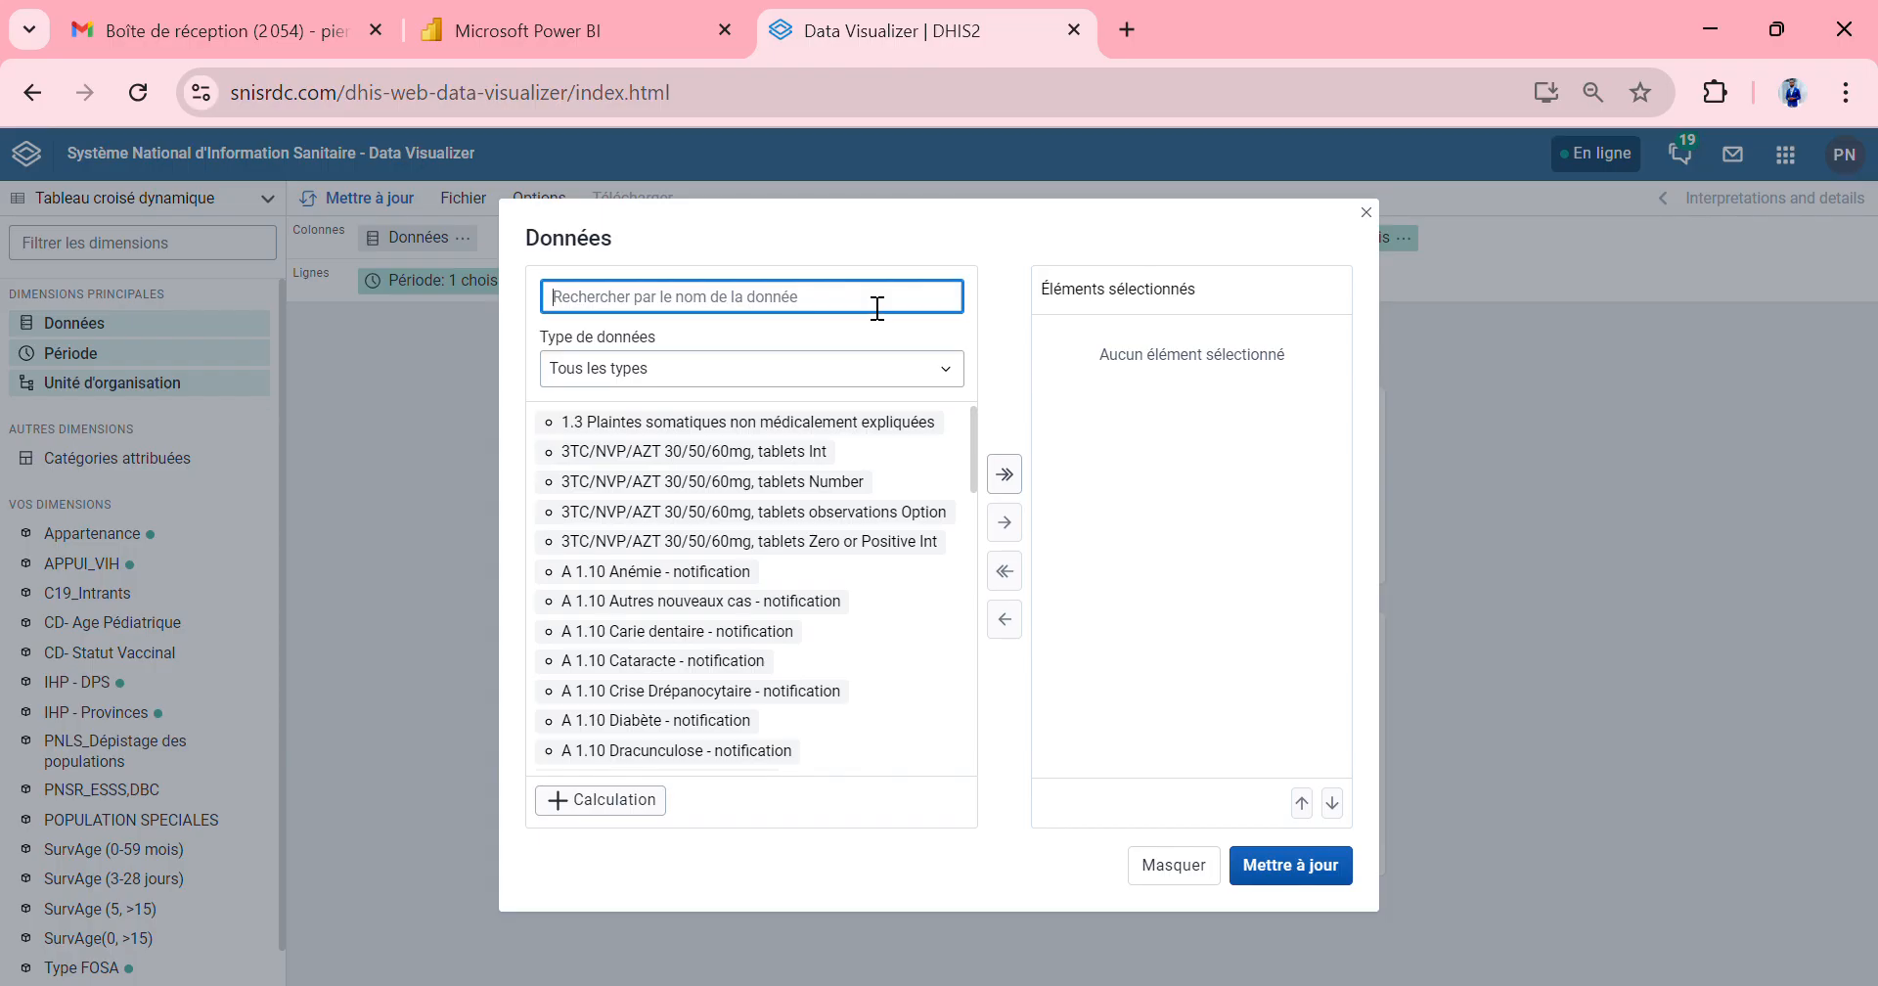
type("VAR 2")
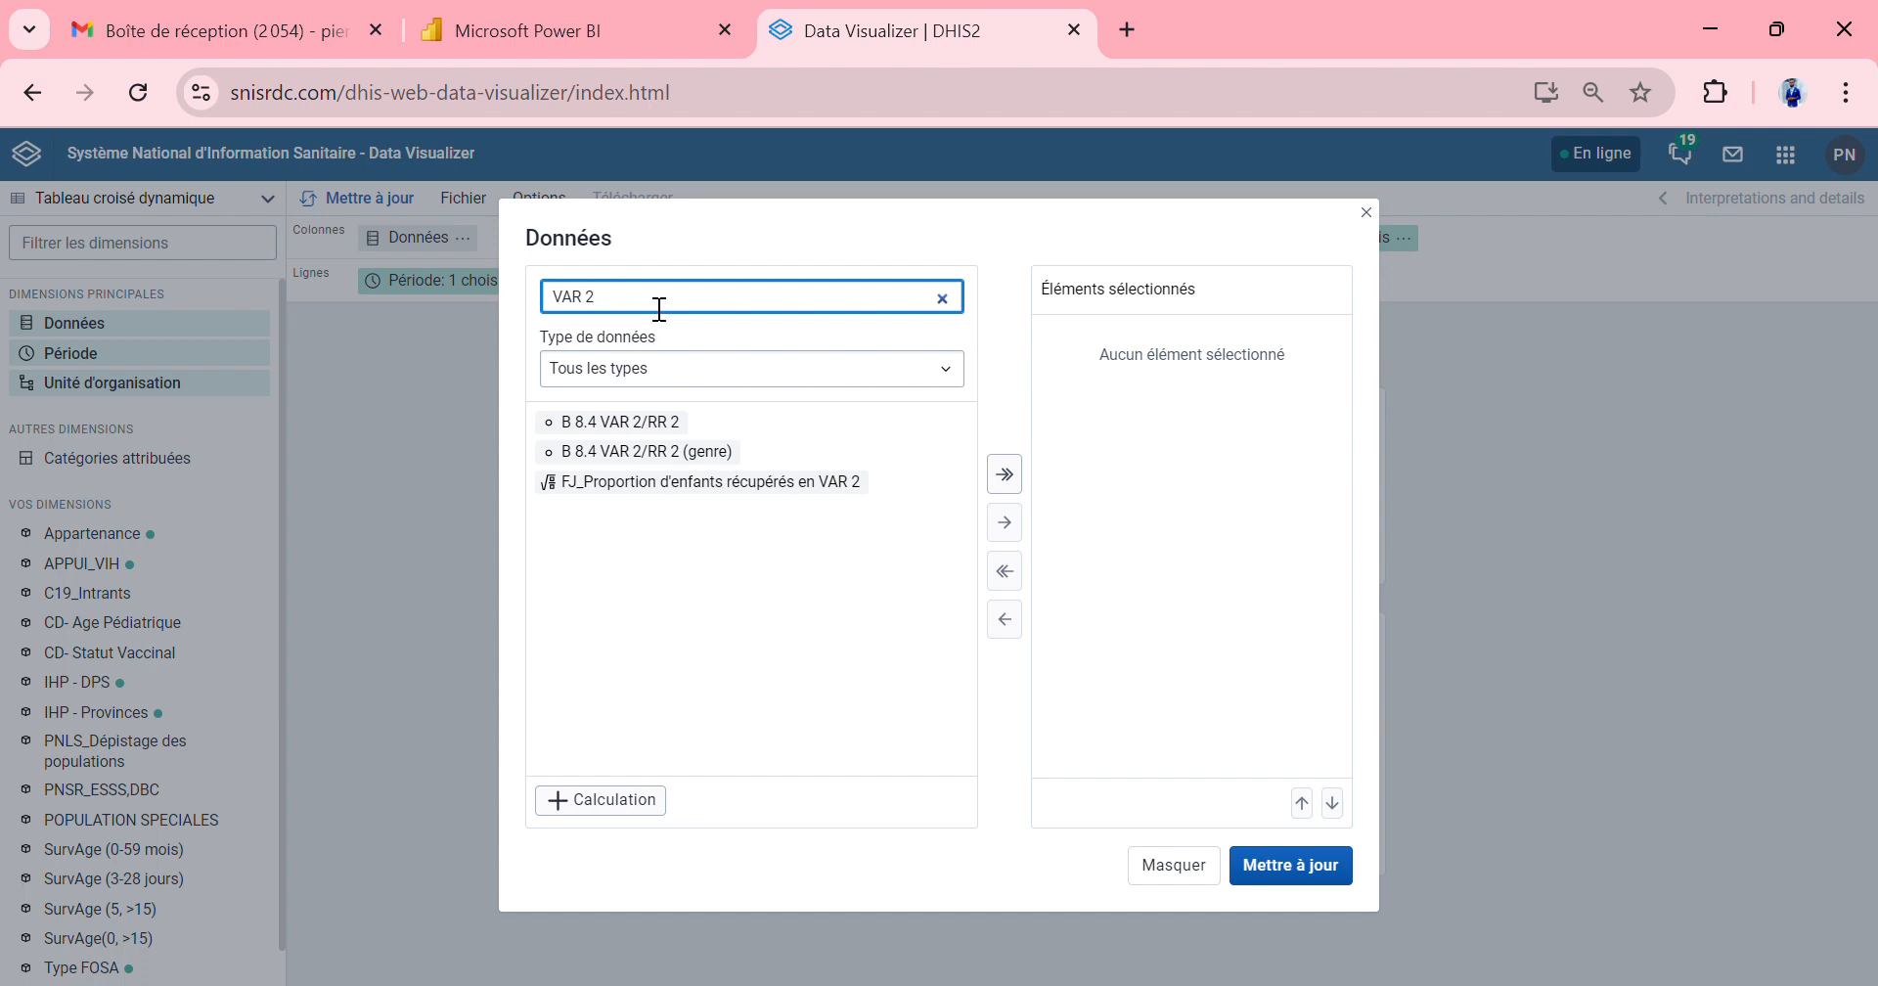
left_click(944, 303)
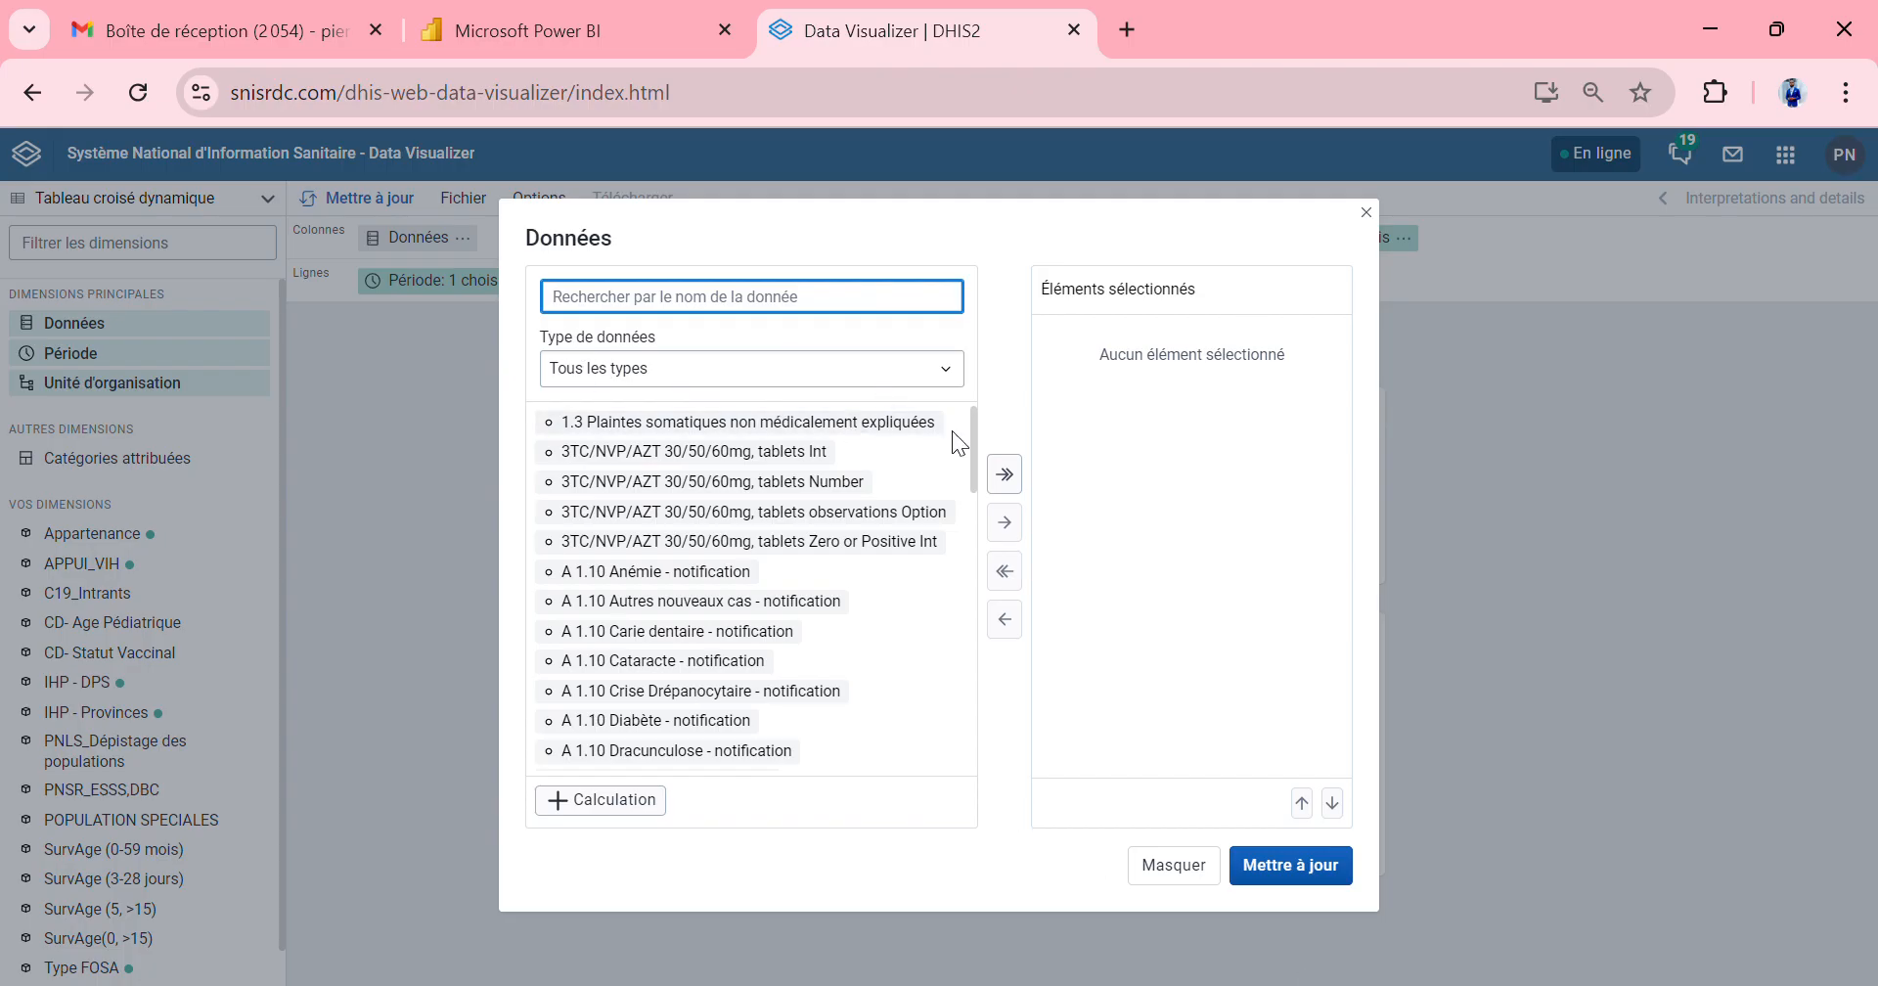
Review the available data types and restrict the data items to Indicateurs
left_click(955, 375)
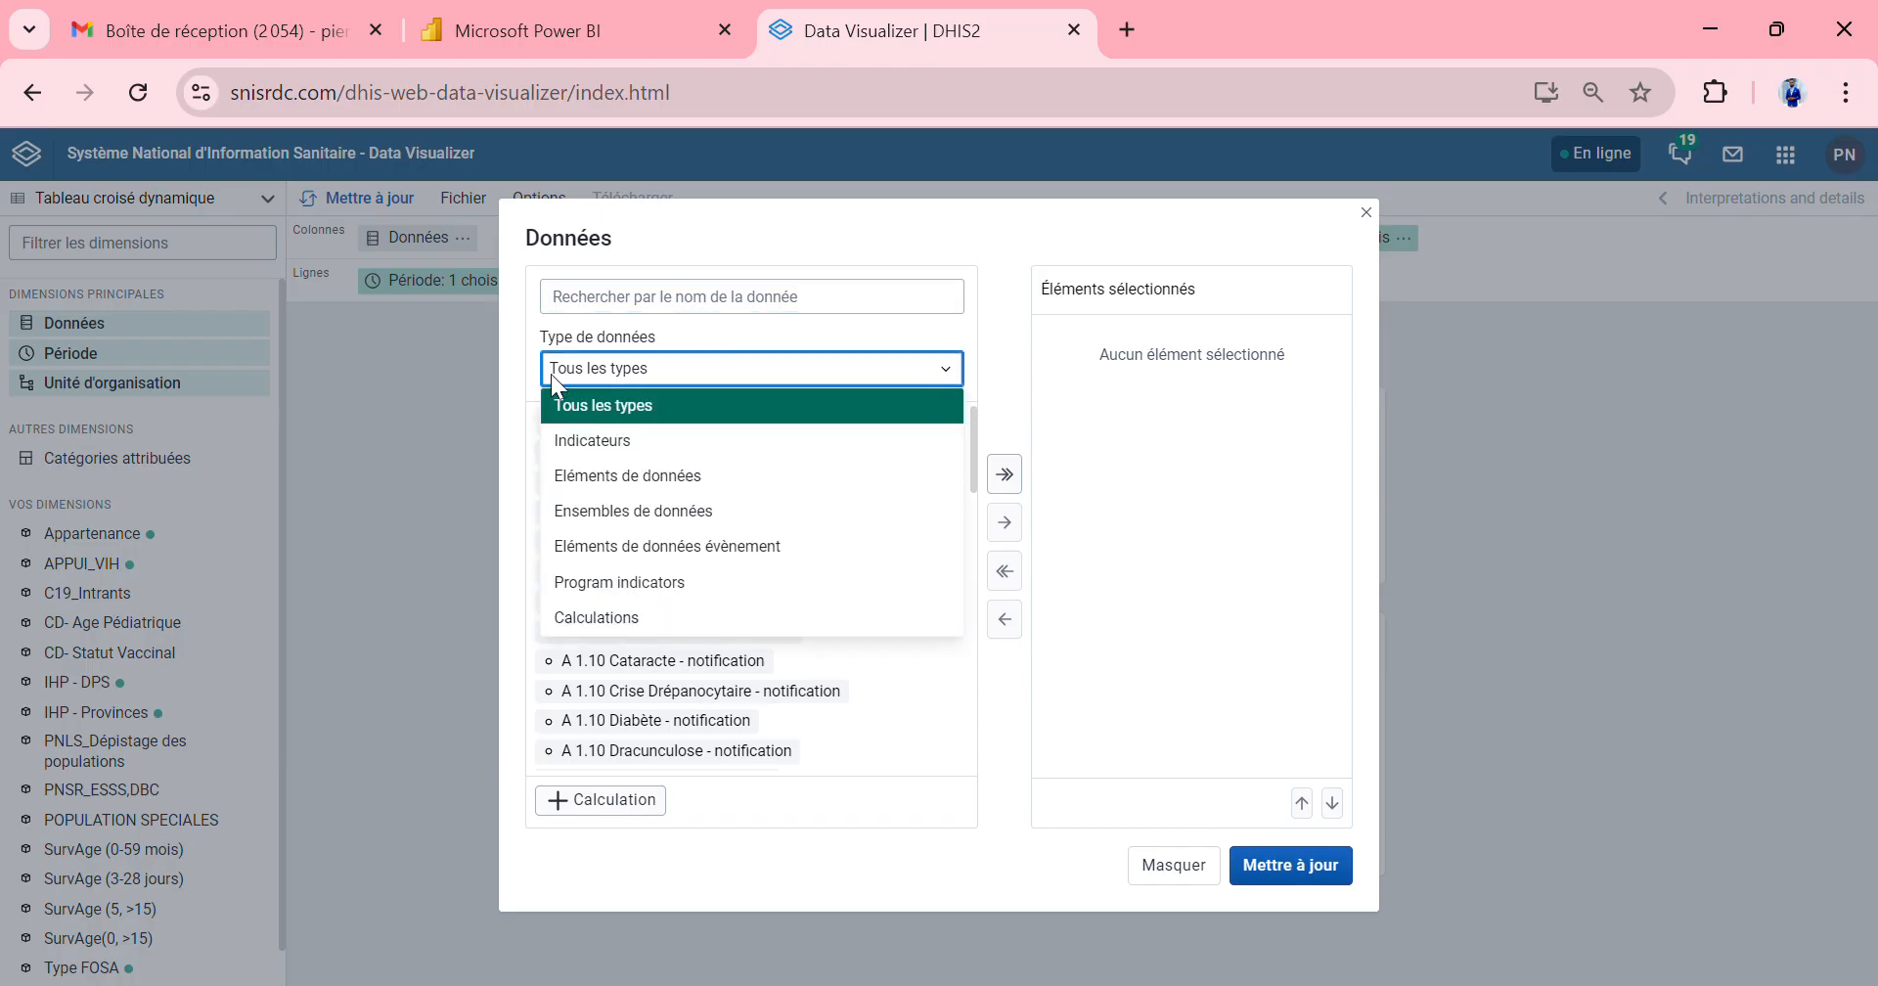
left_click(589, 362)
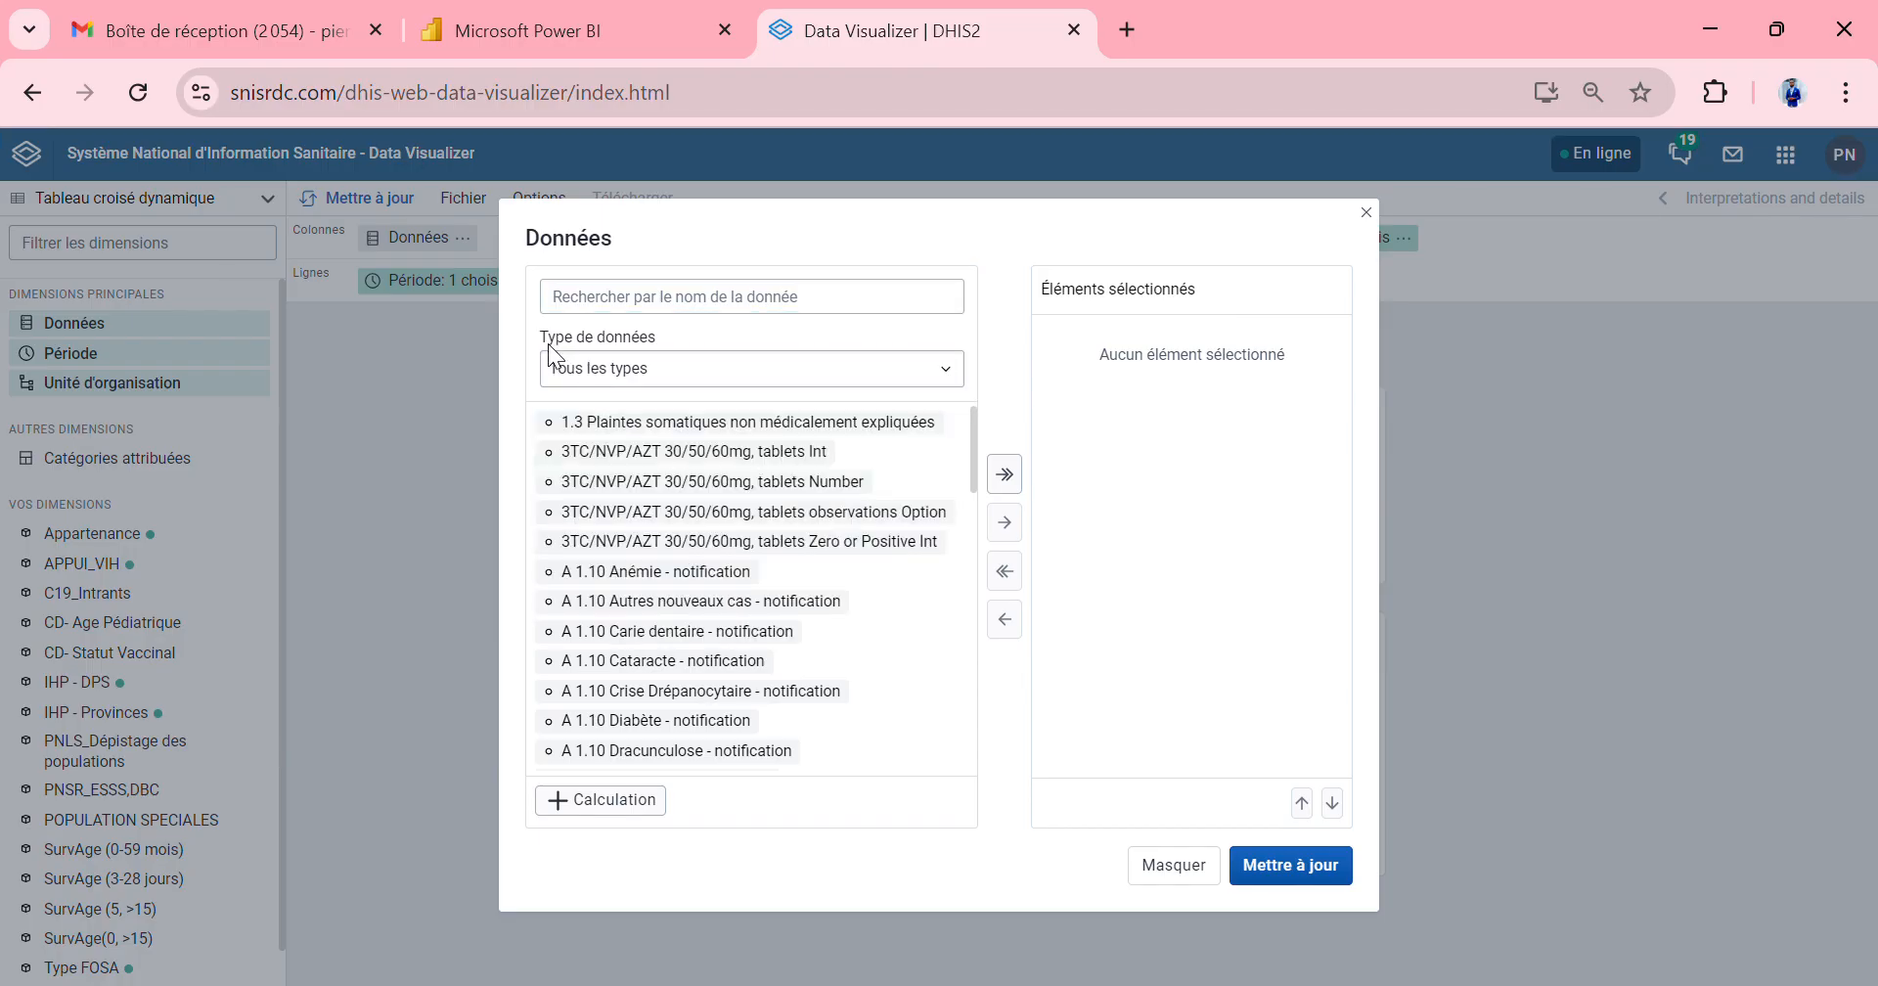
left_click(661, 366)
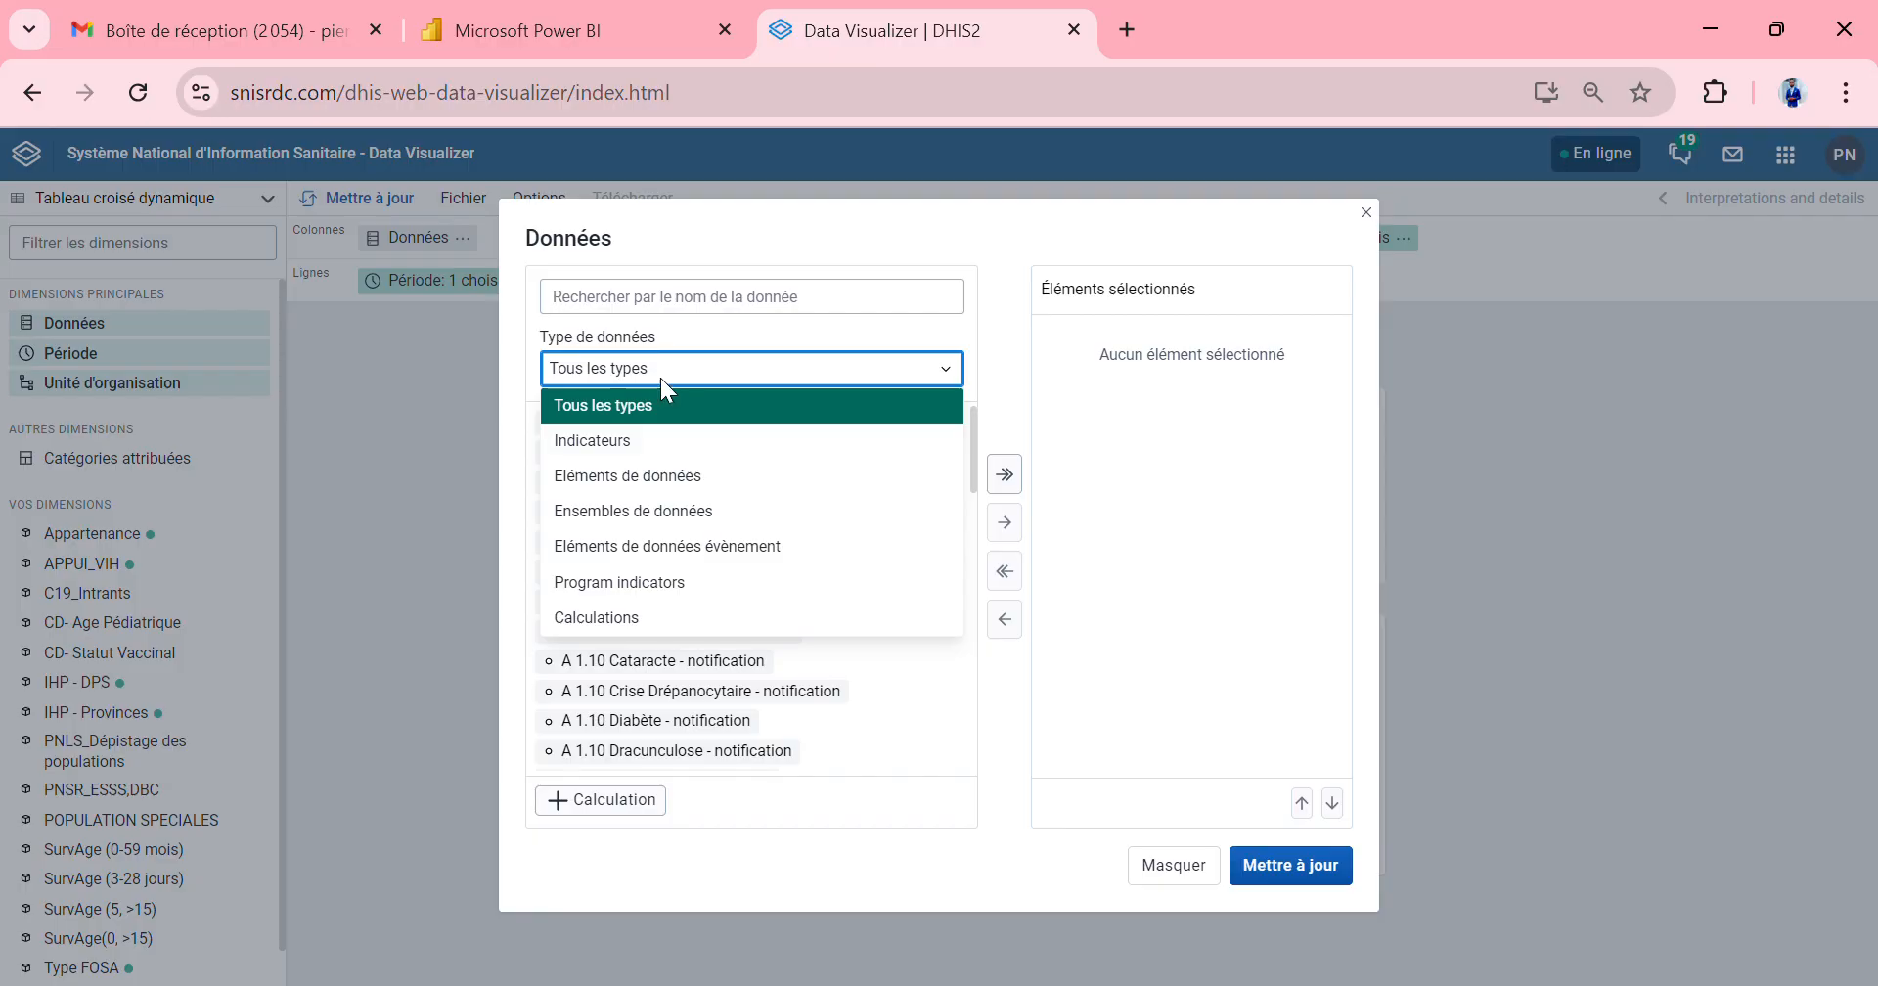
left_click(614, 371)
left_click(614, 365)
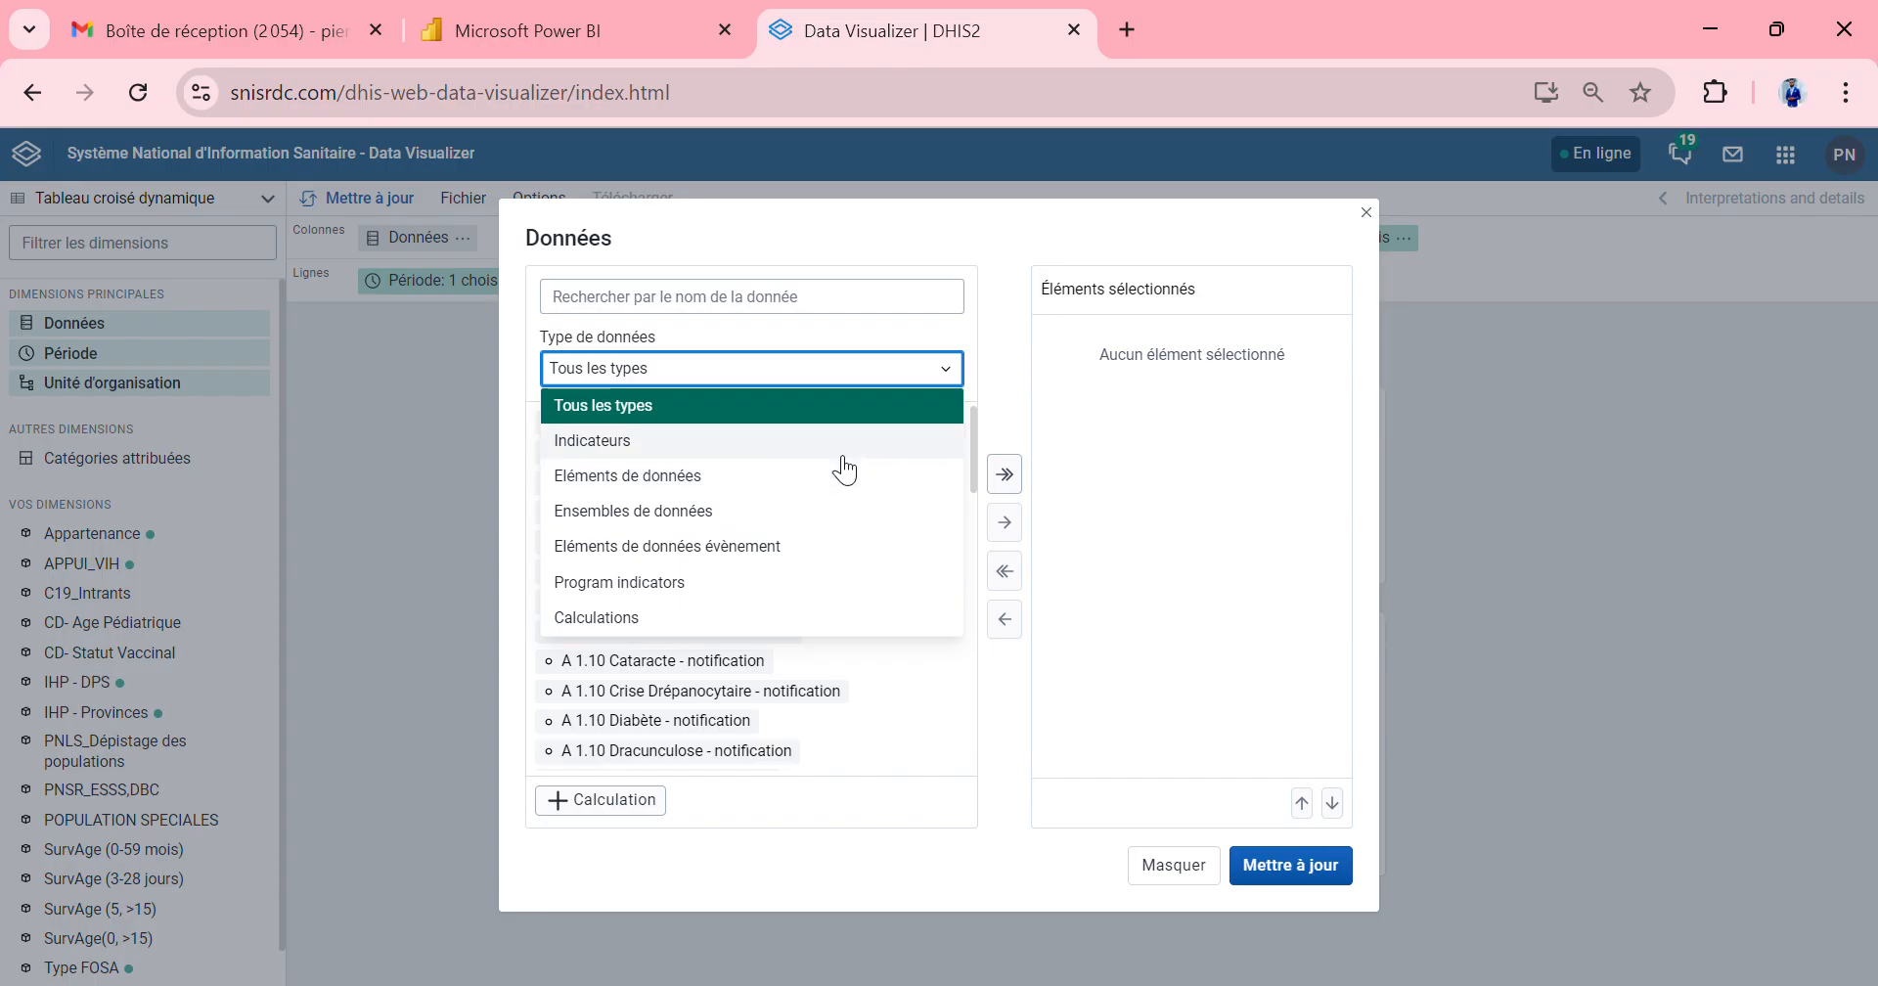
left_click(741, 445)
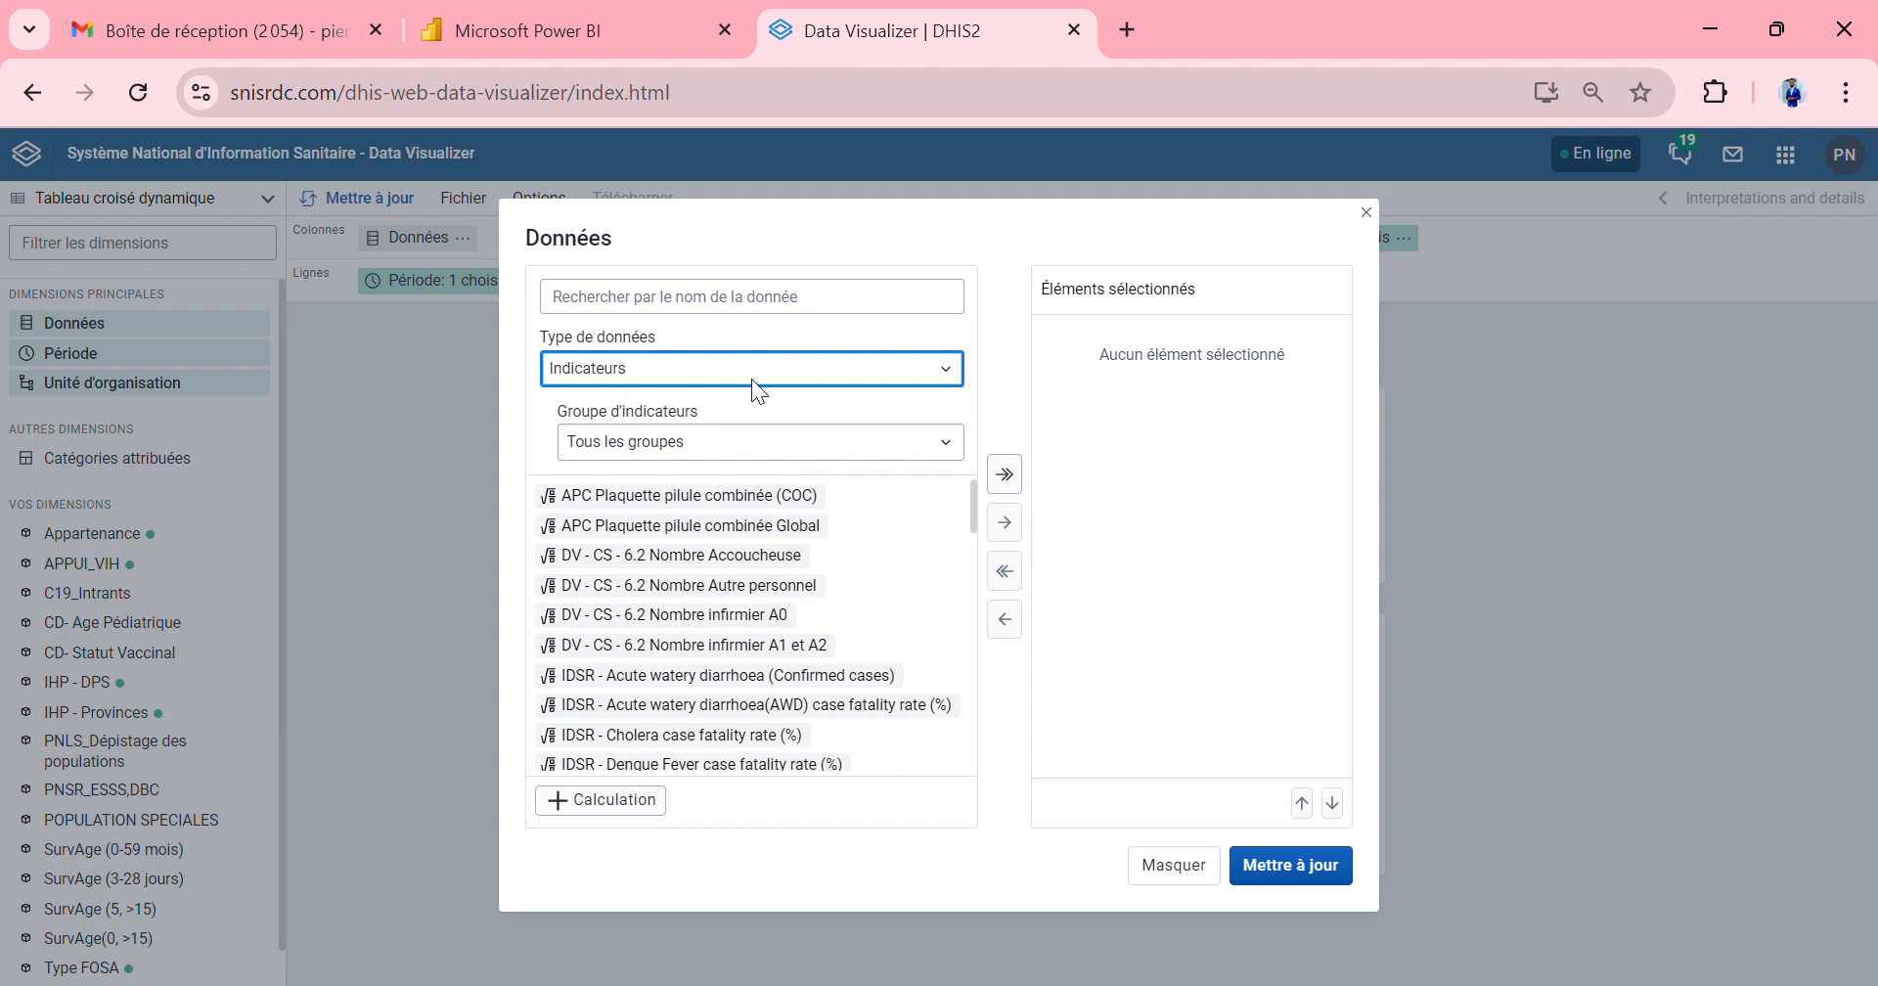
Browse the indicator groups and set the group to Vaccination
left_click(782, 448)
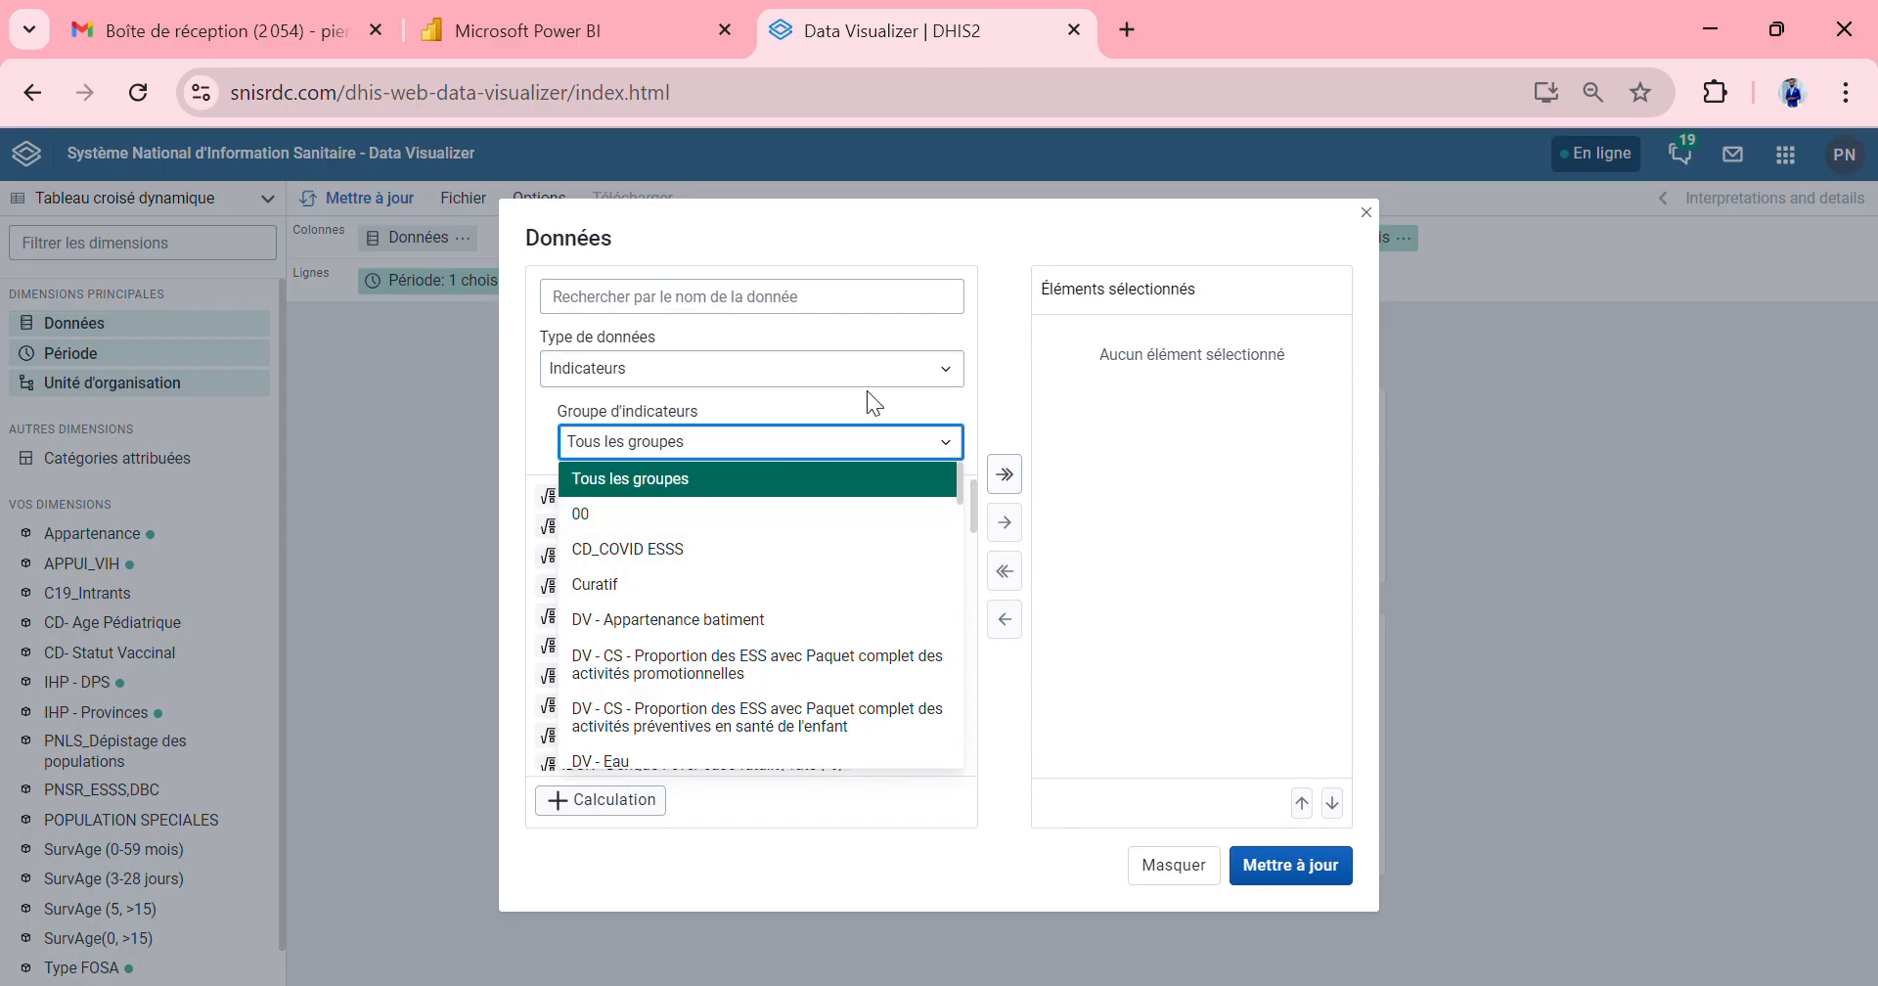
scroll(825, 556, "down", 1)
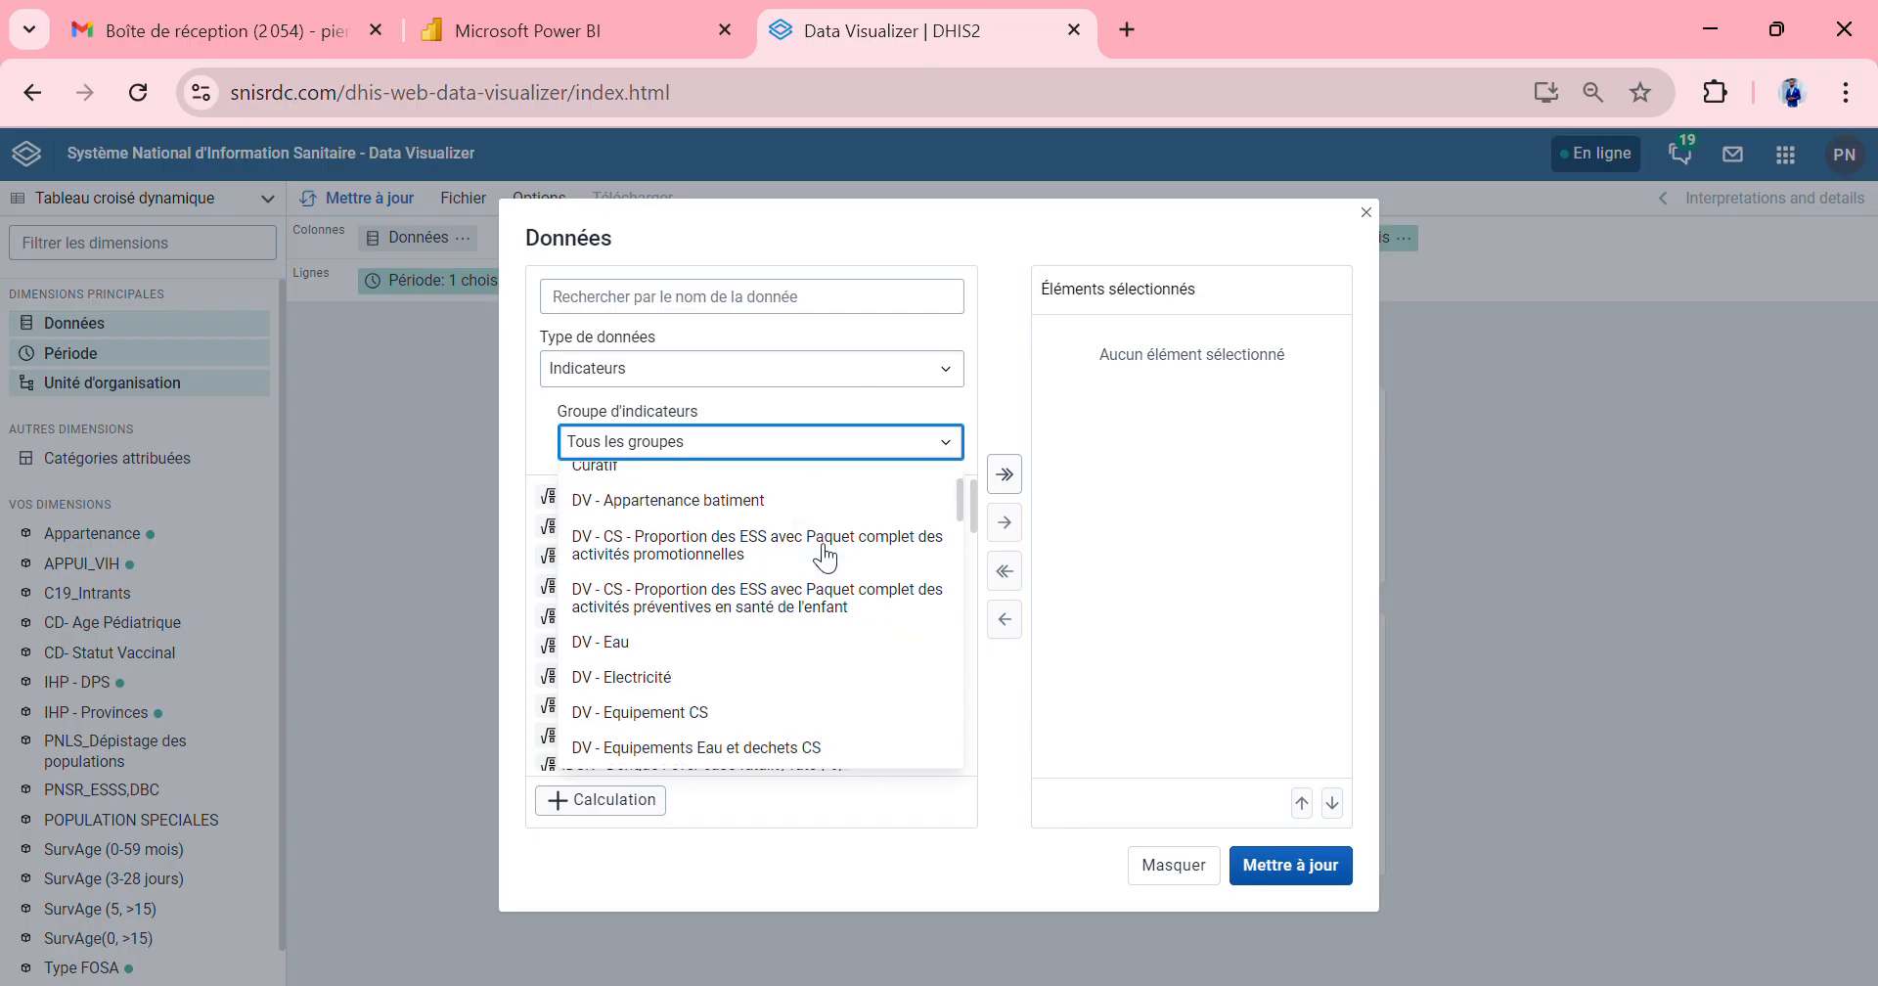
scroll(824, 556, "down", 10)
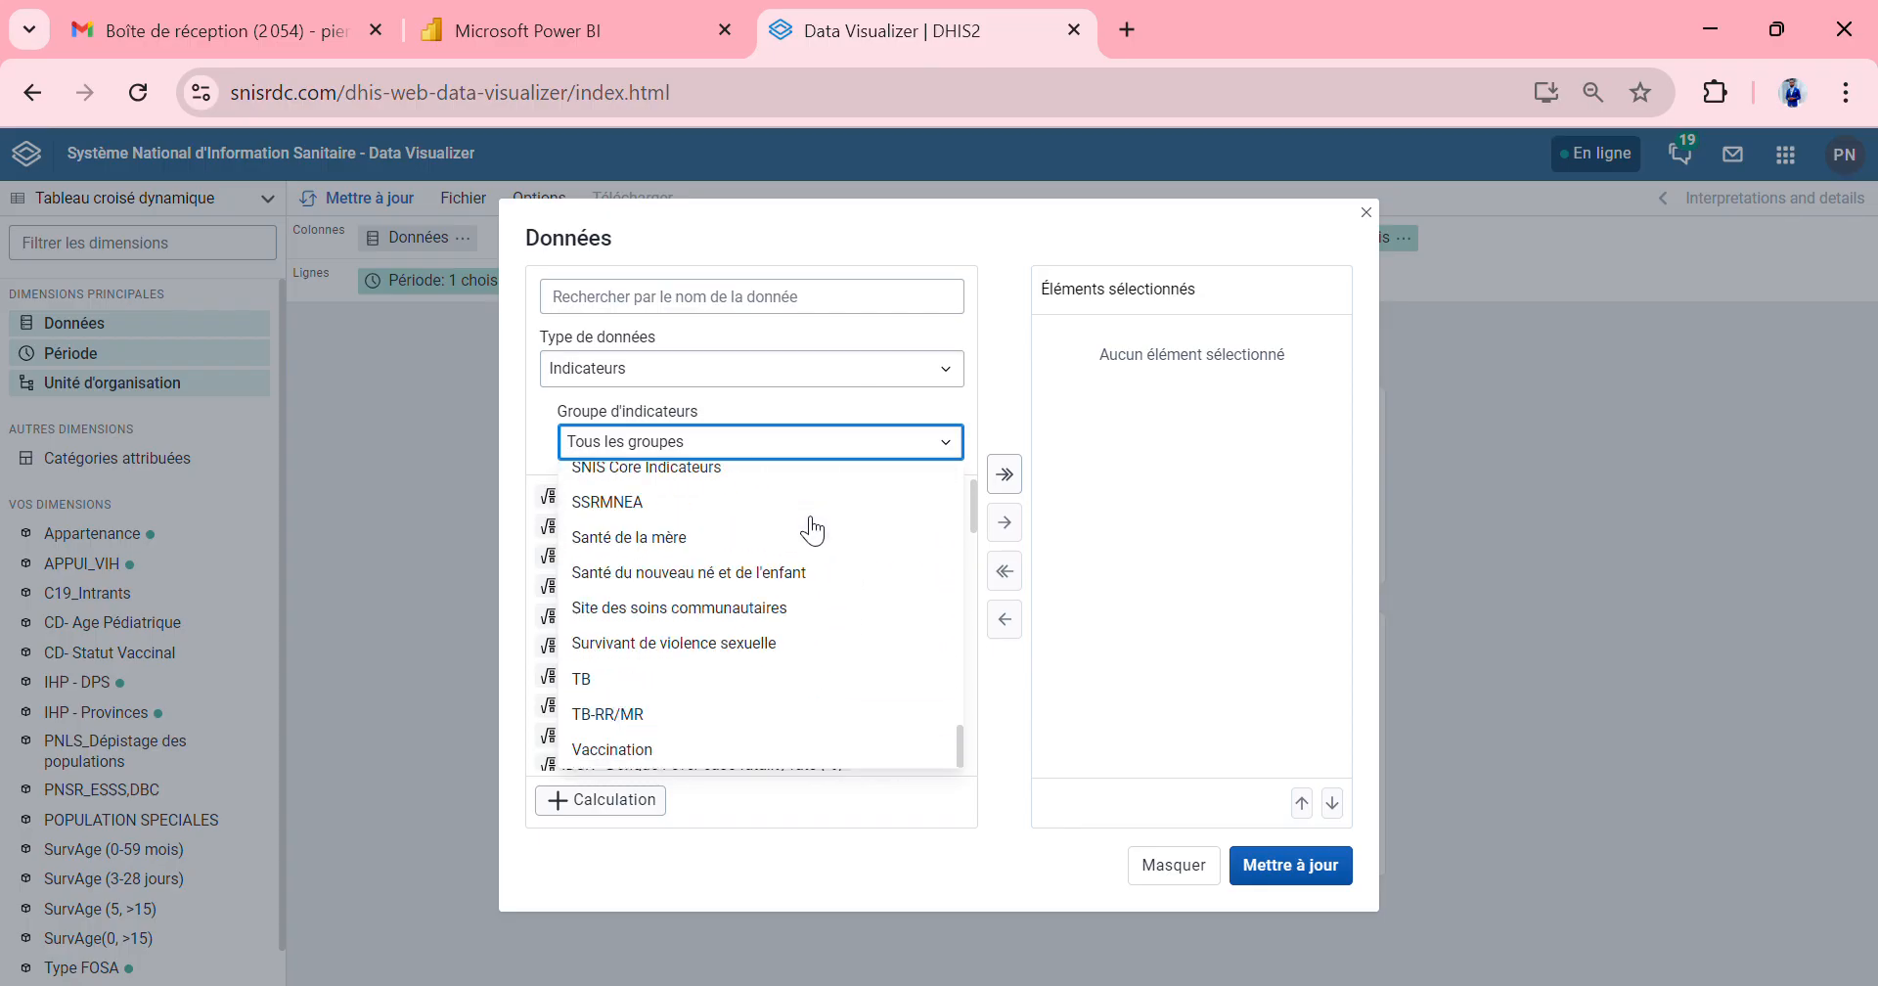
scroll(721, 511, "up", 12)
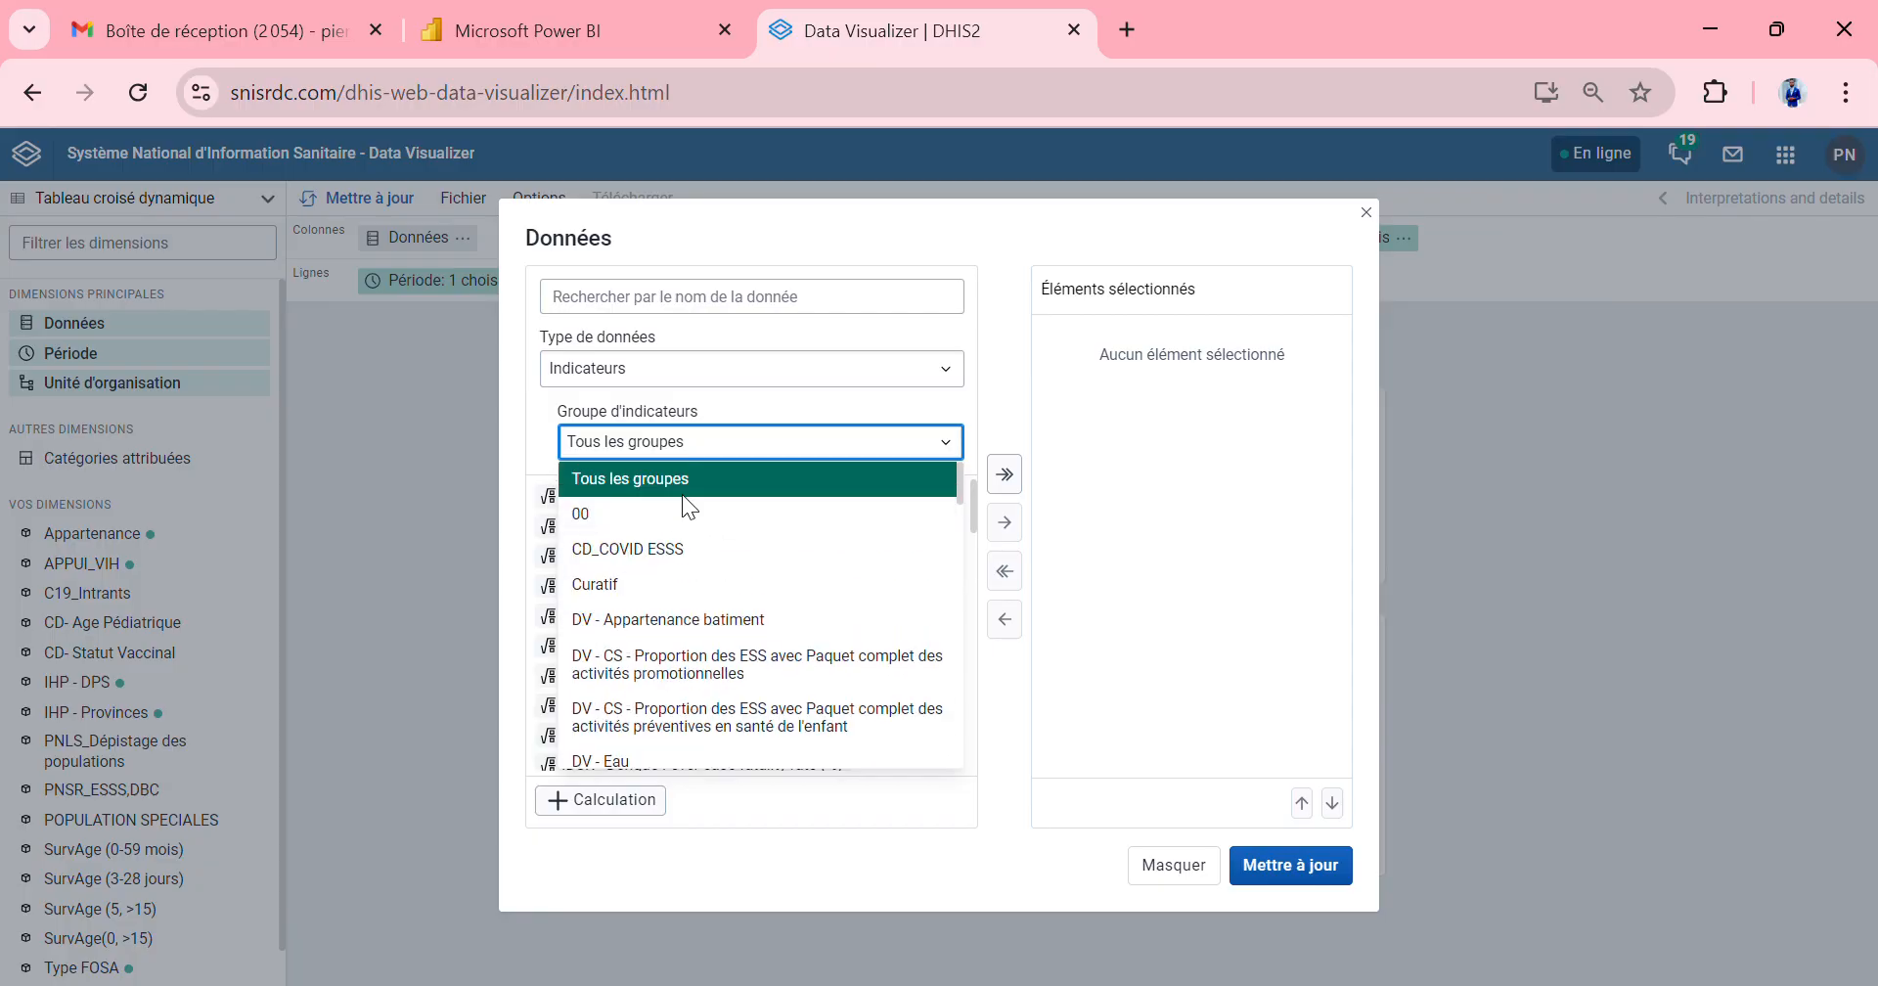
scroll(691, 616, "down", 5)
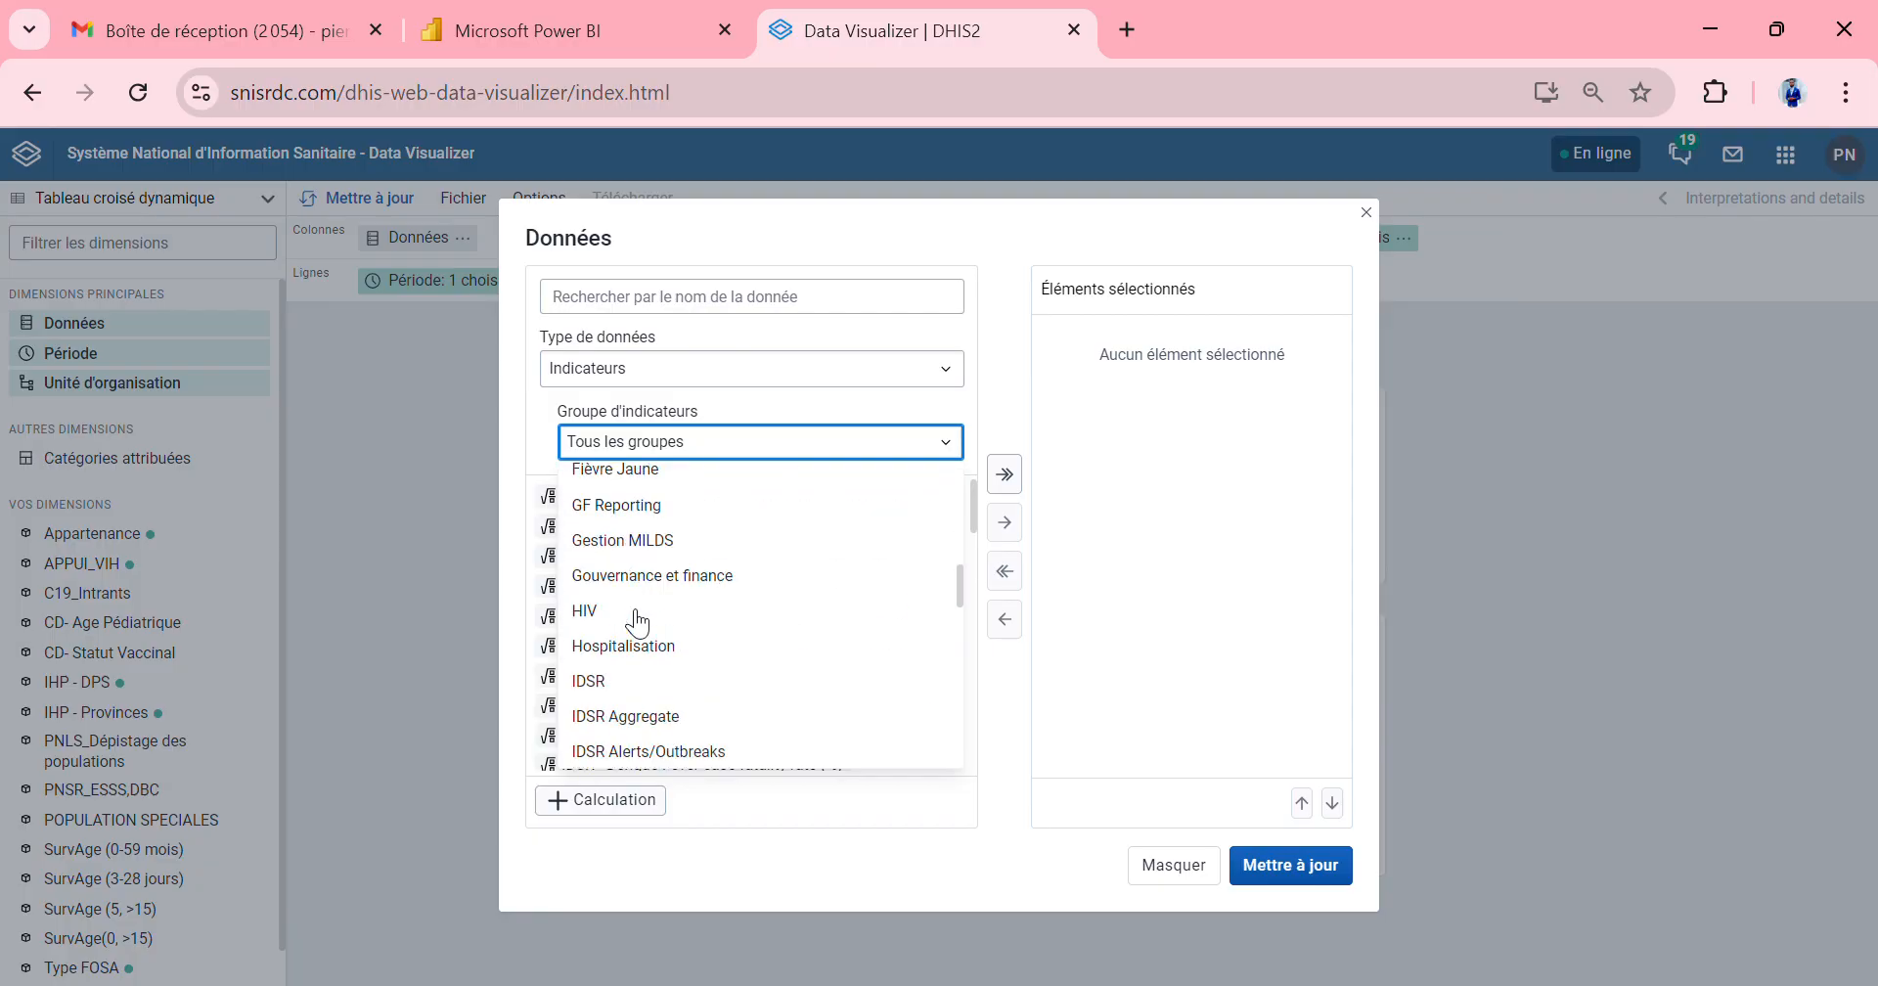
scroll(636, 621, "down", 6)
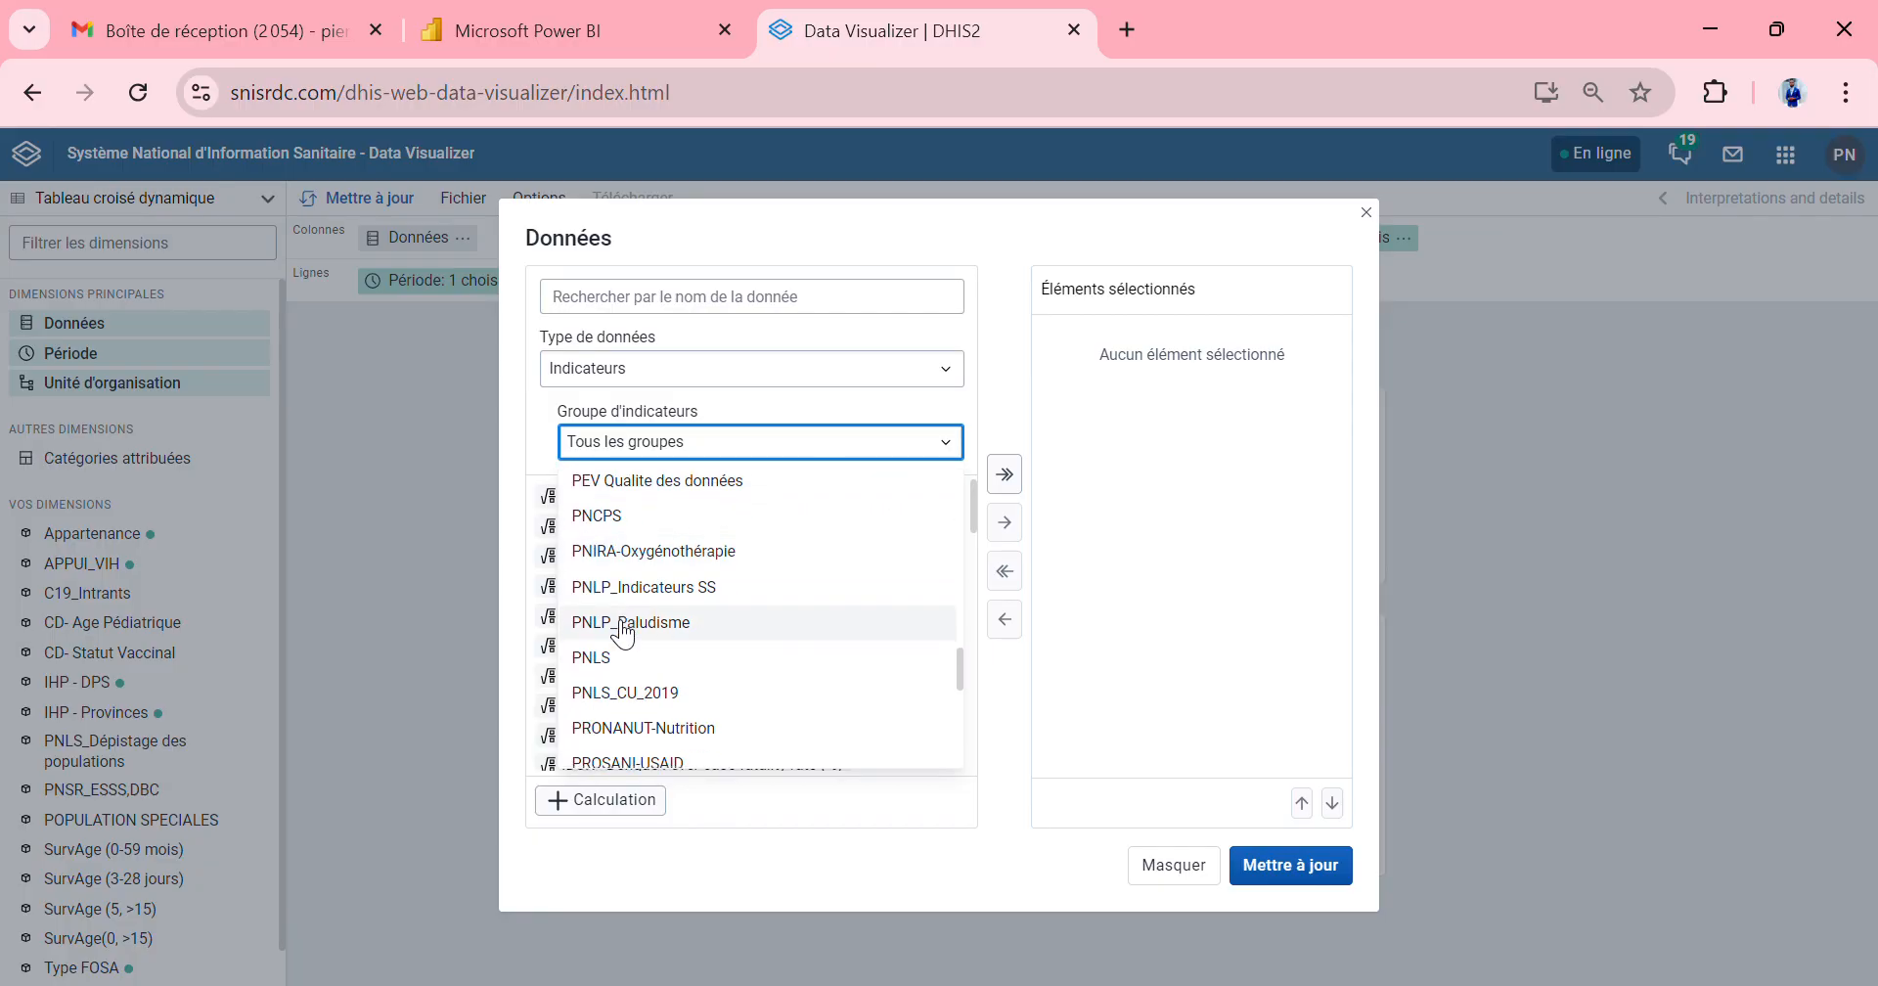
scroll(623, 634, "down", 8)
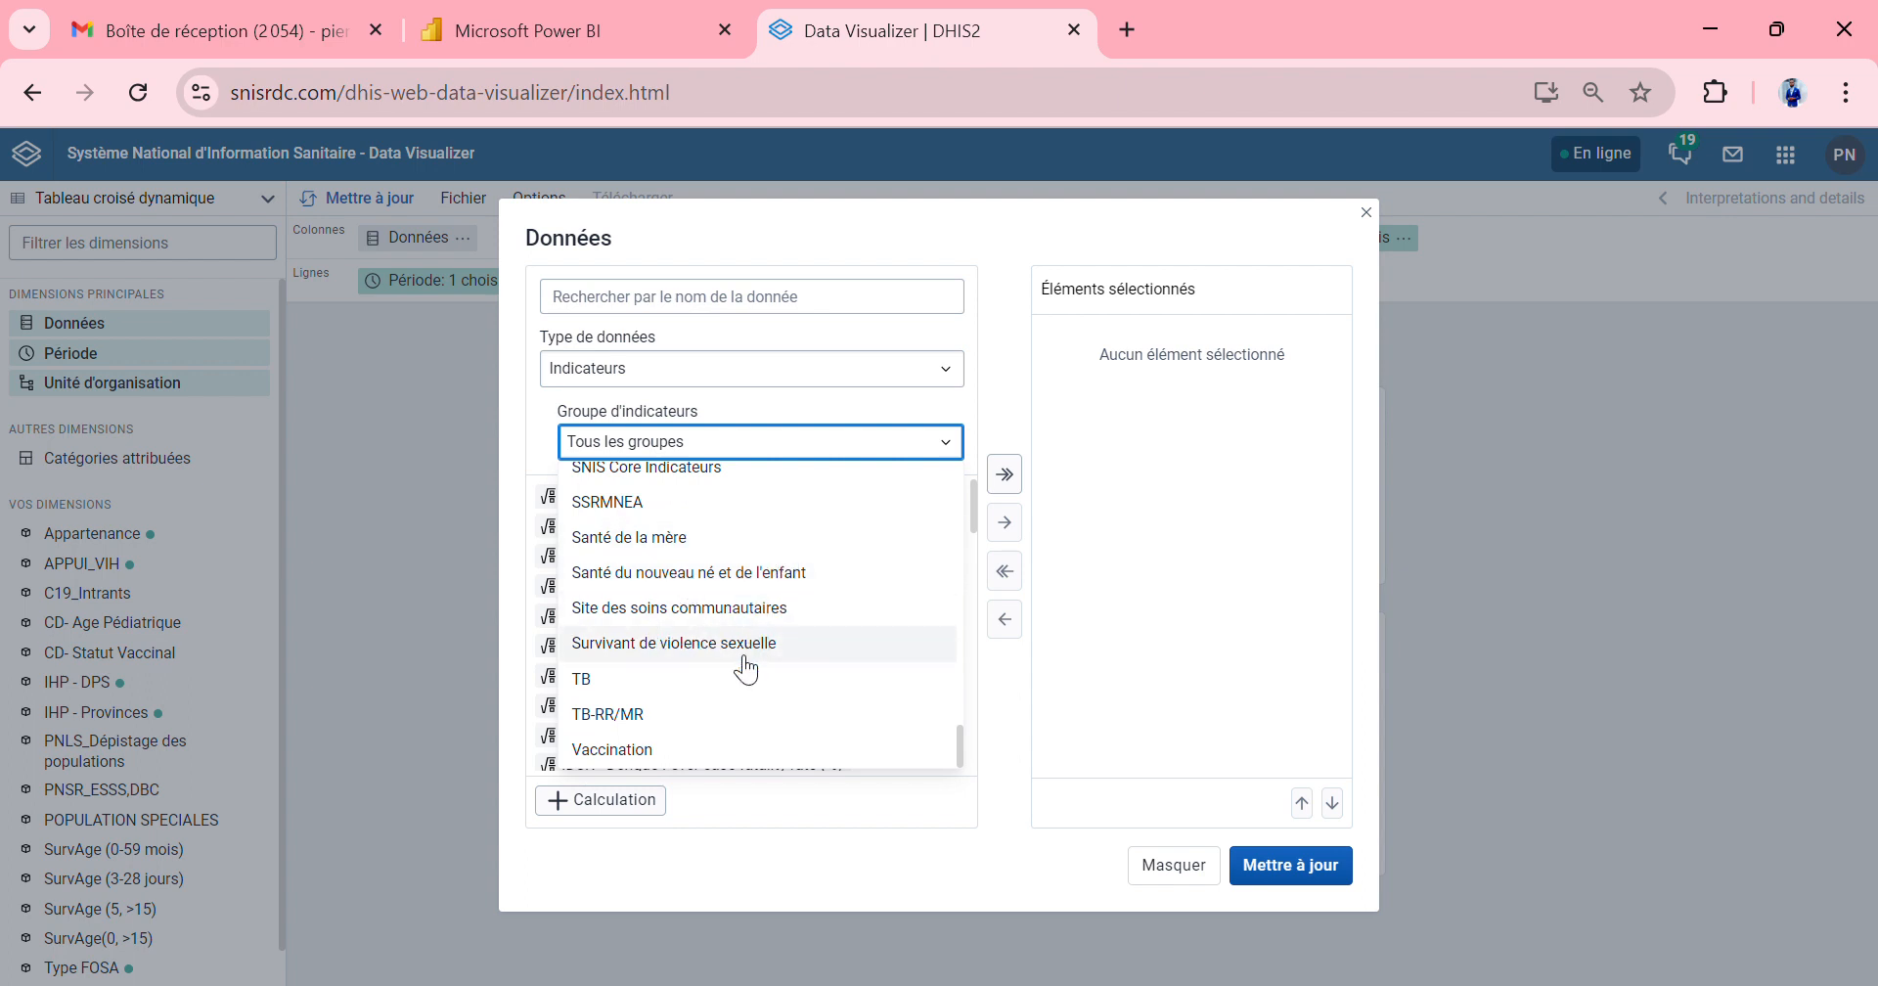
scroll(721, 630, "up", 2)
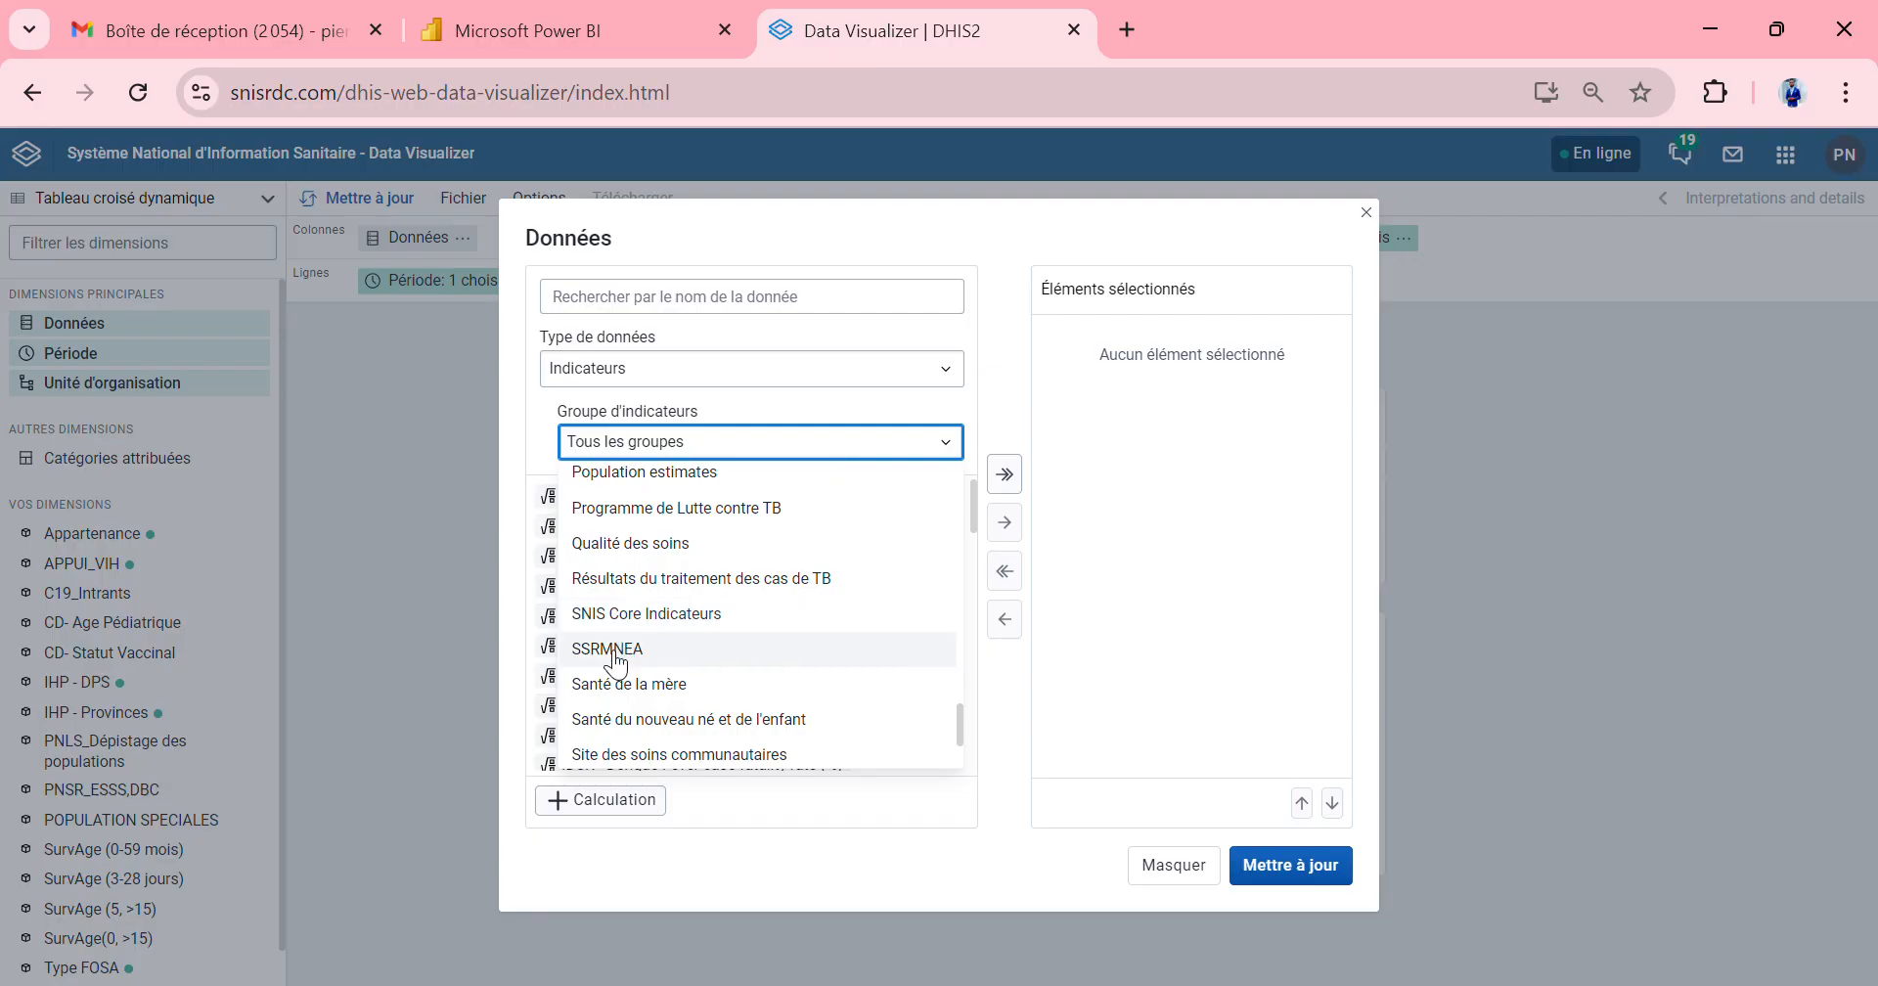
scroll(679, 607, "up", 2)
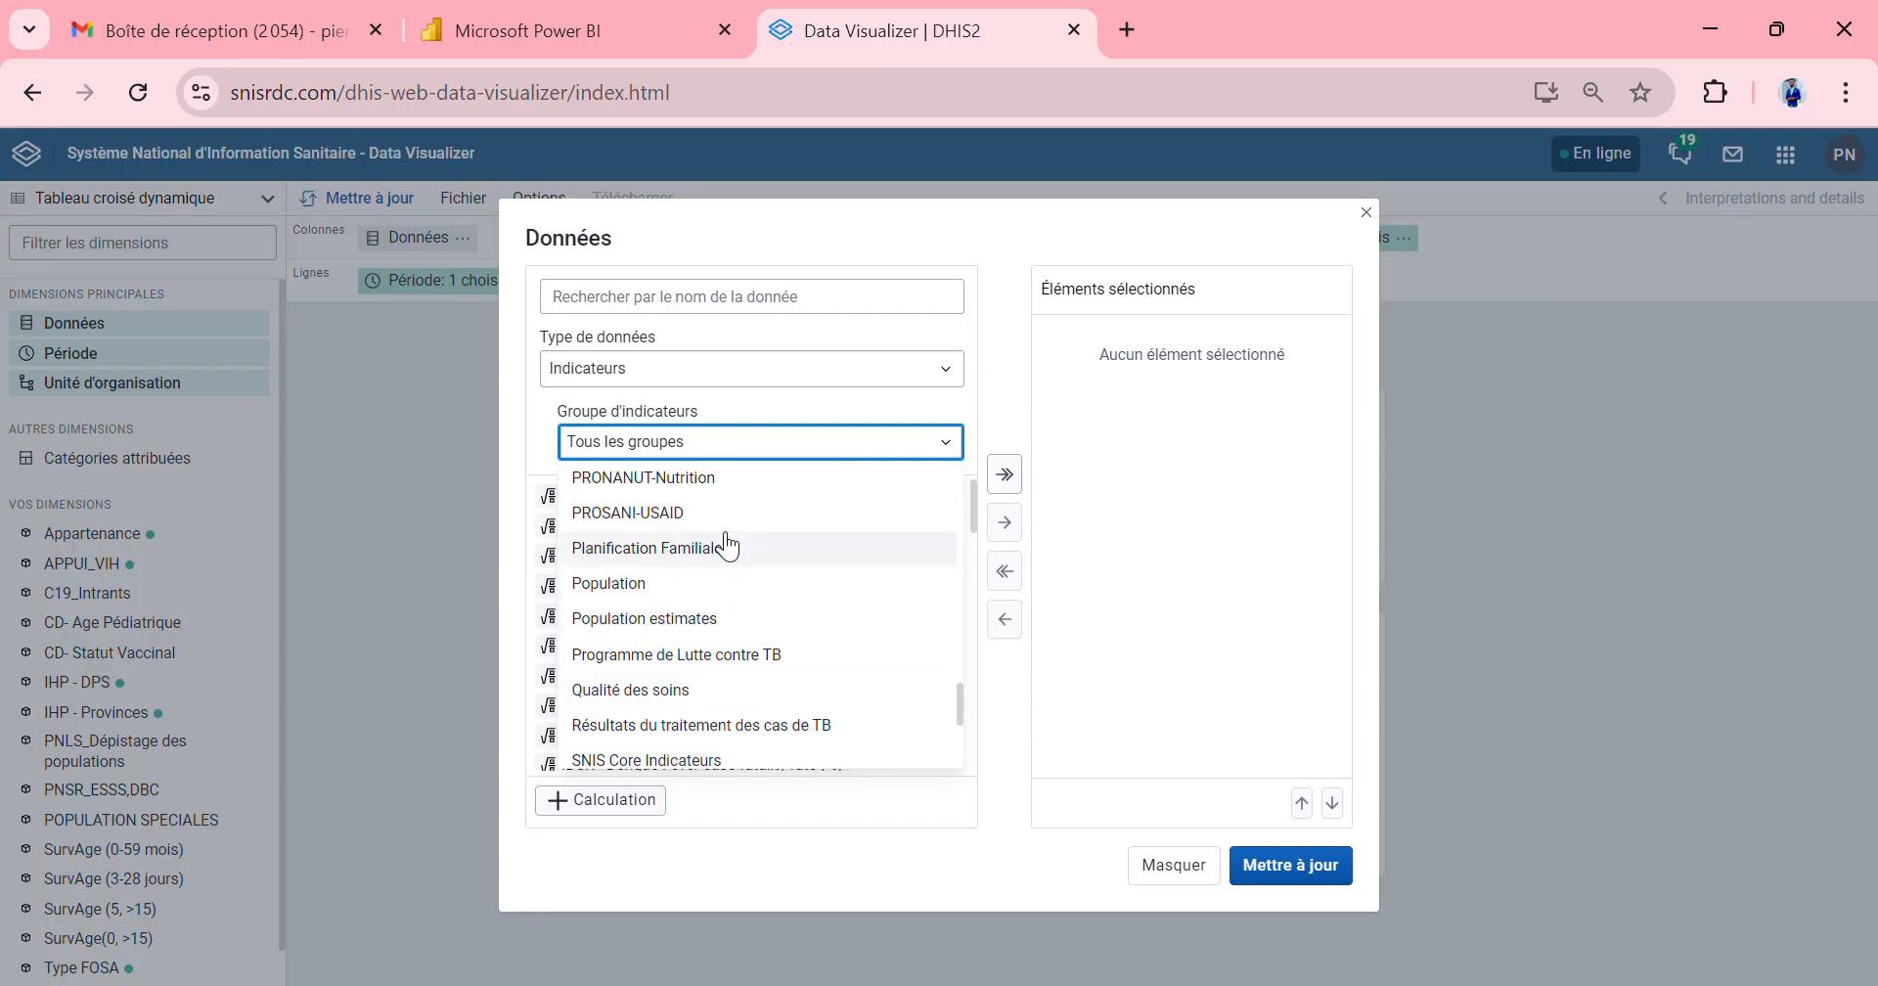
scroll(712, 538, "up", 3)
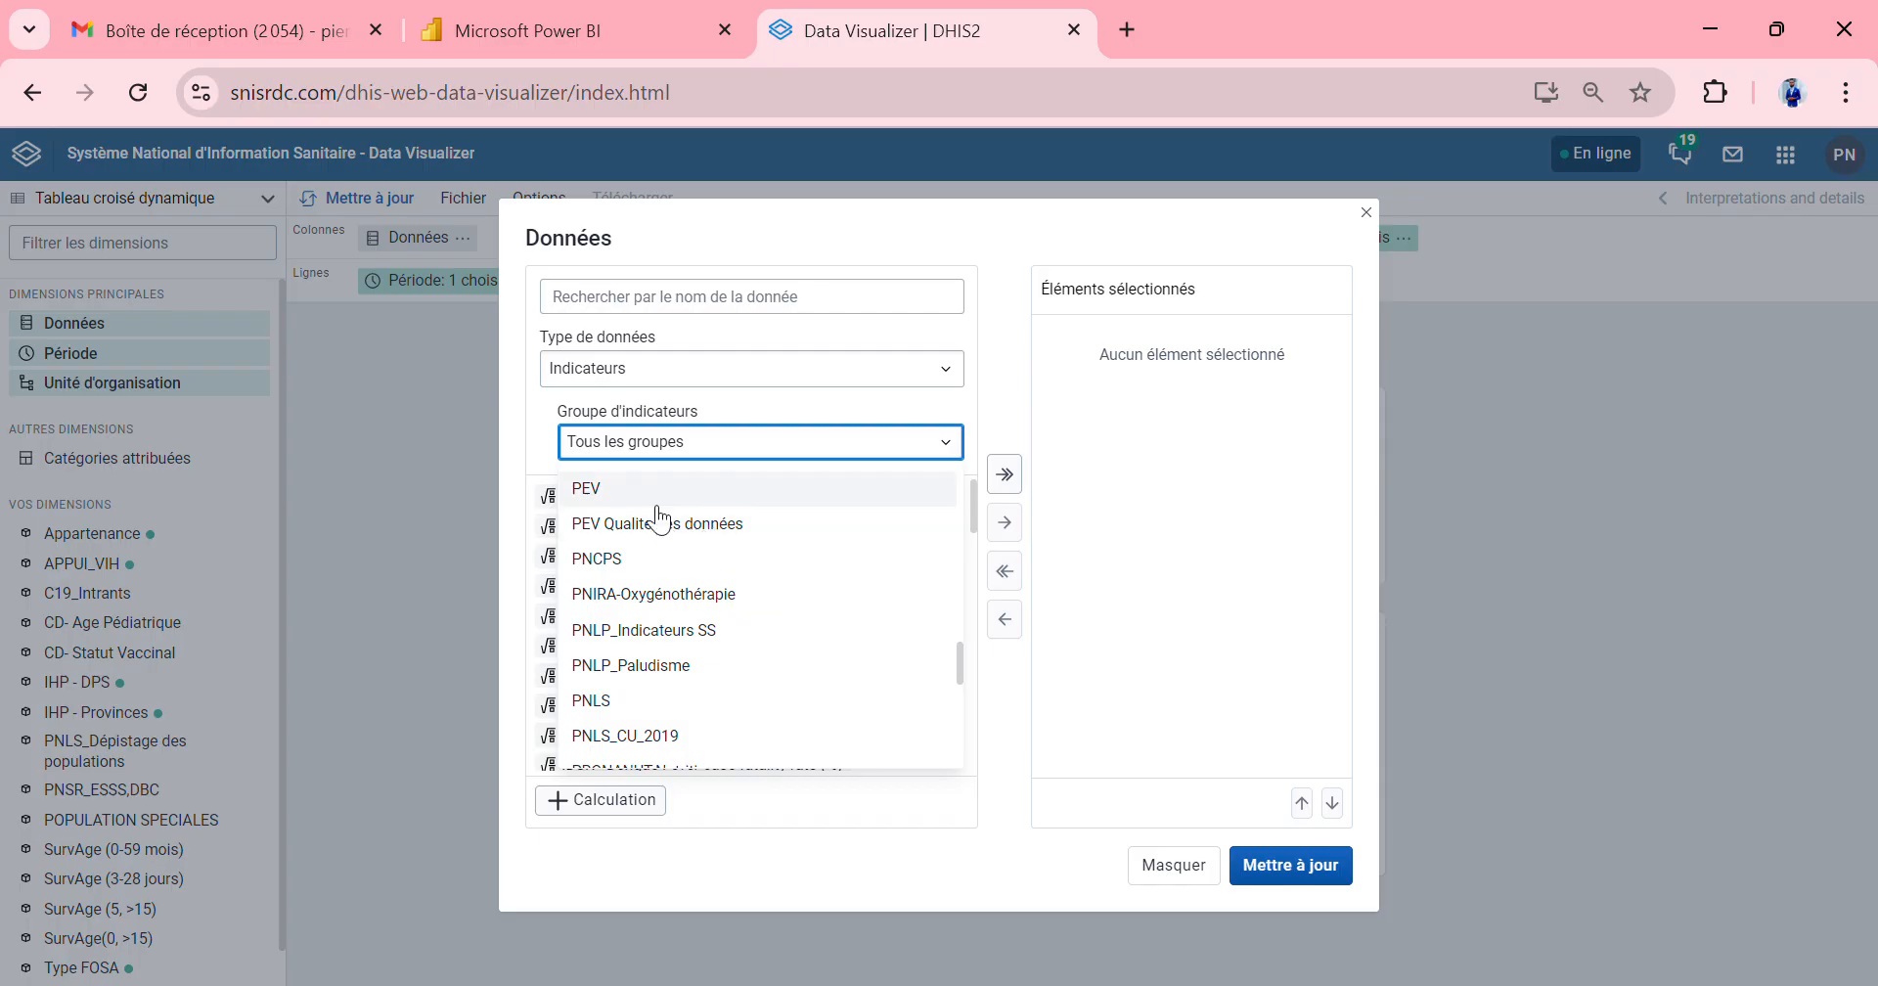
scroll(712, 538, "up", 5)
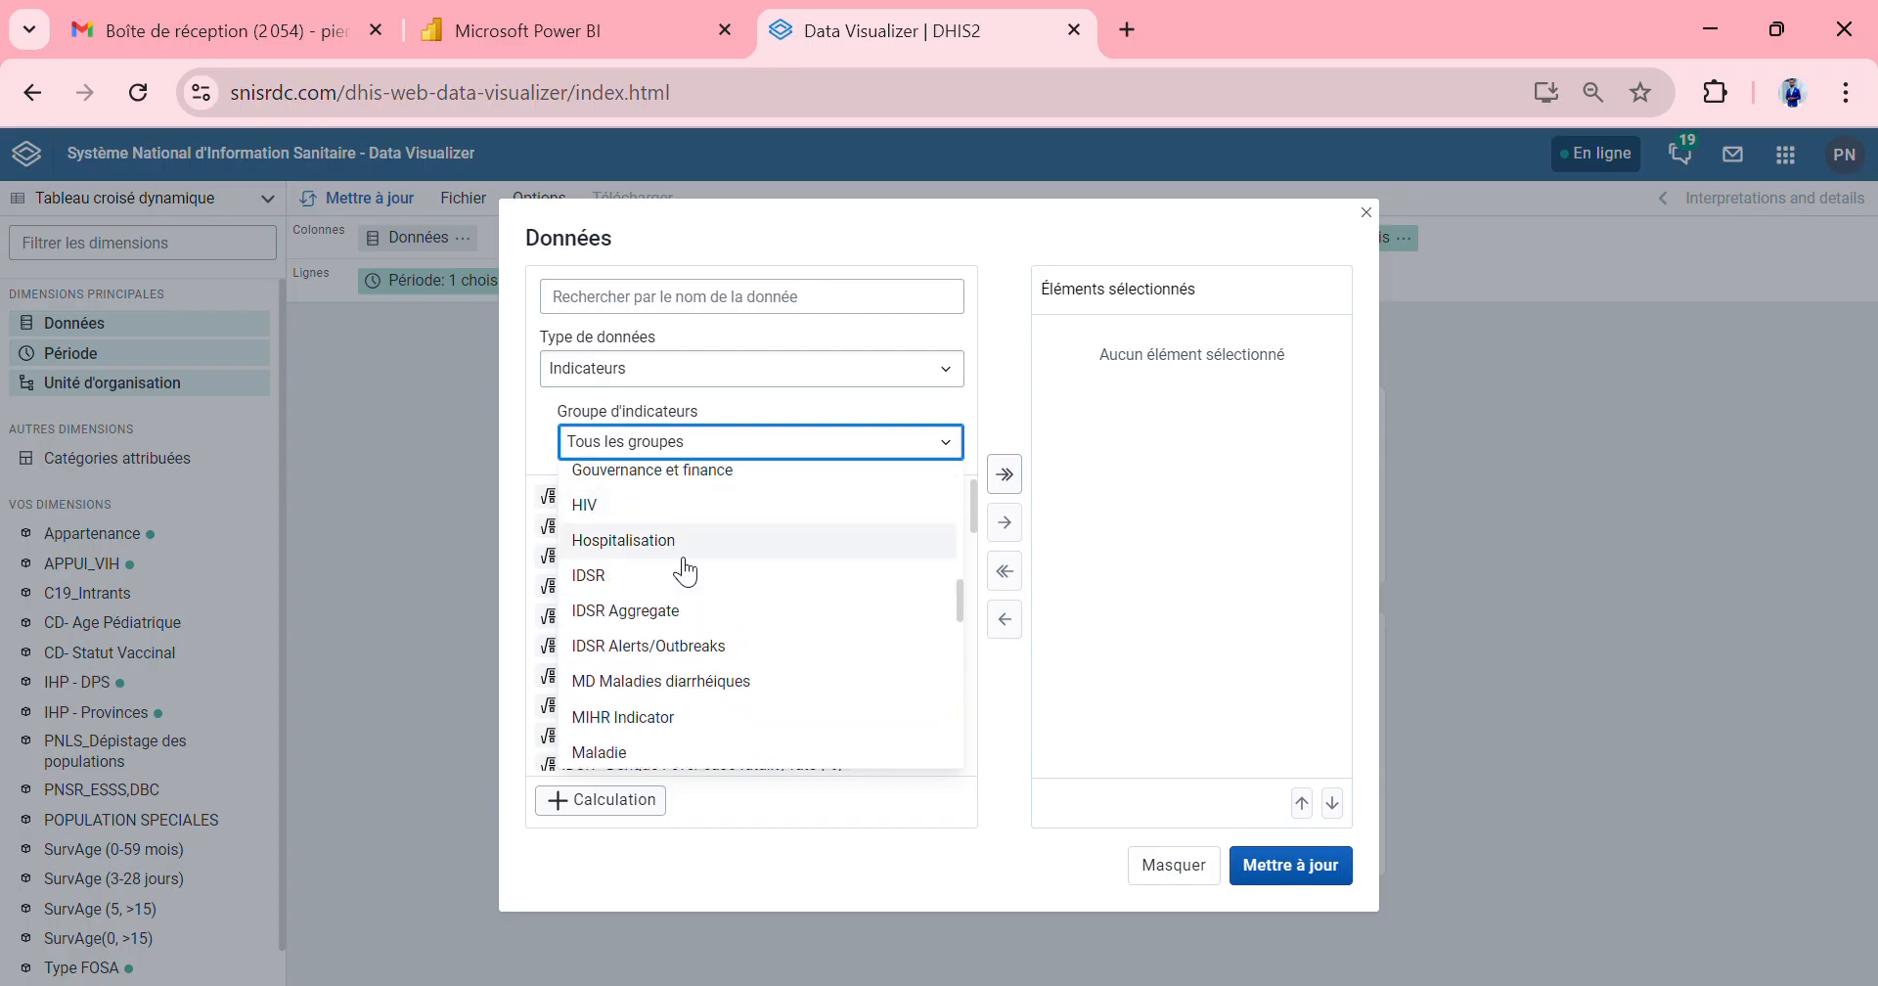
scroll(700, 562, "up", 2)
scroll(693, 577, "down", 8)
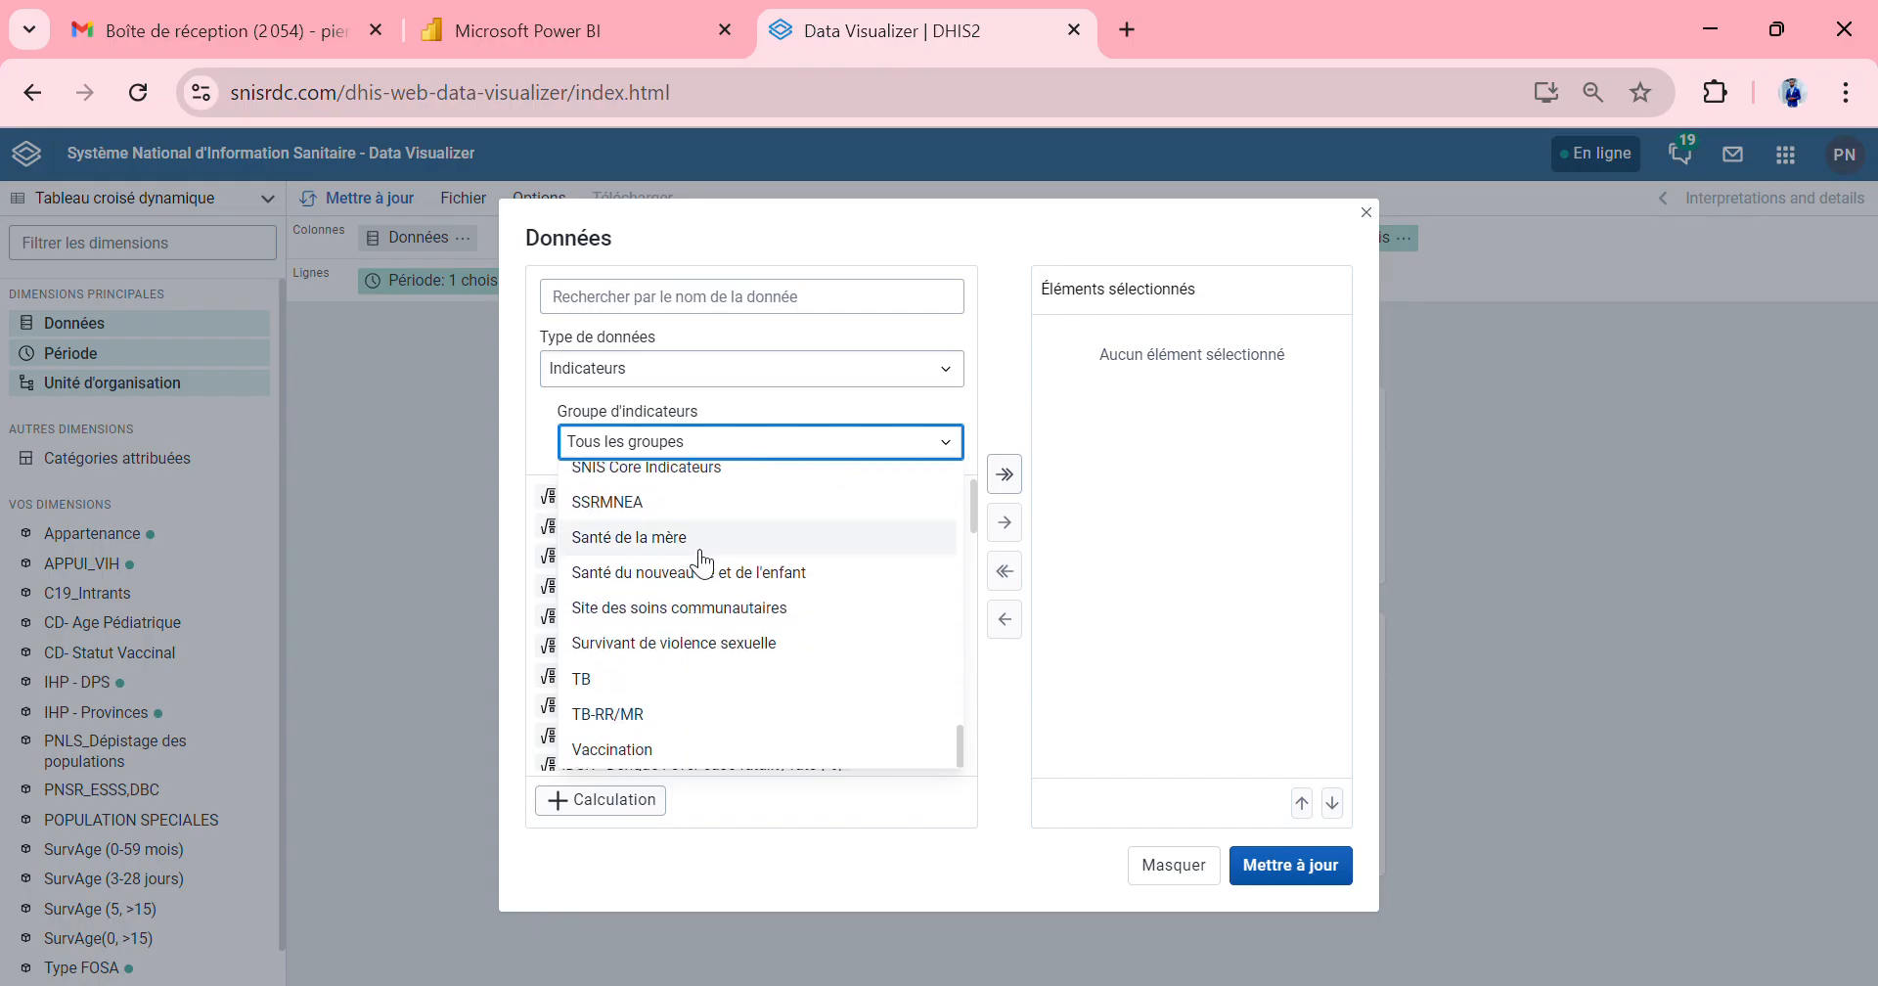
left_click(722, 748)
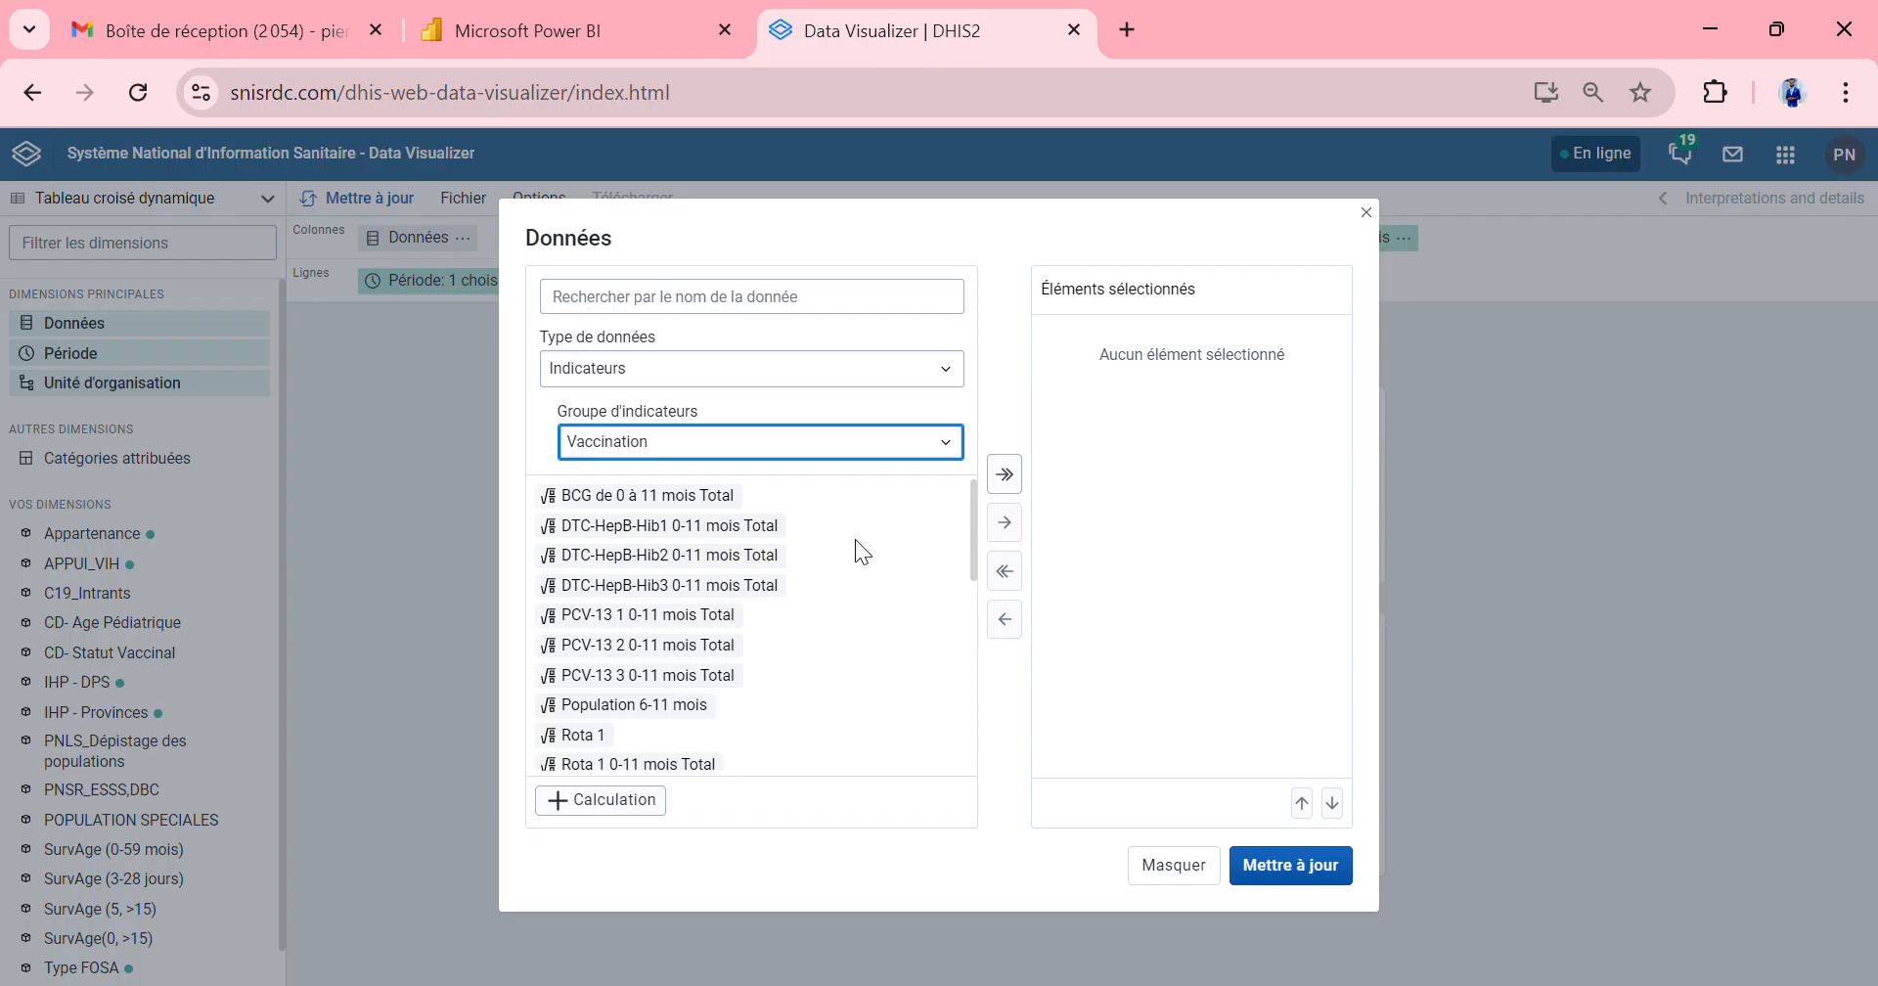
Examine the indicators available in the Vaccination group, including the vaccine totals and coverage rates
scroll(849, 567, "down", 10)
scroll(853, 581, "up", 9)
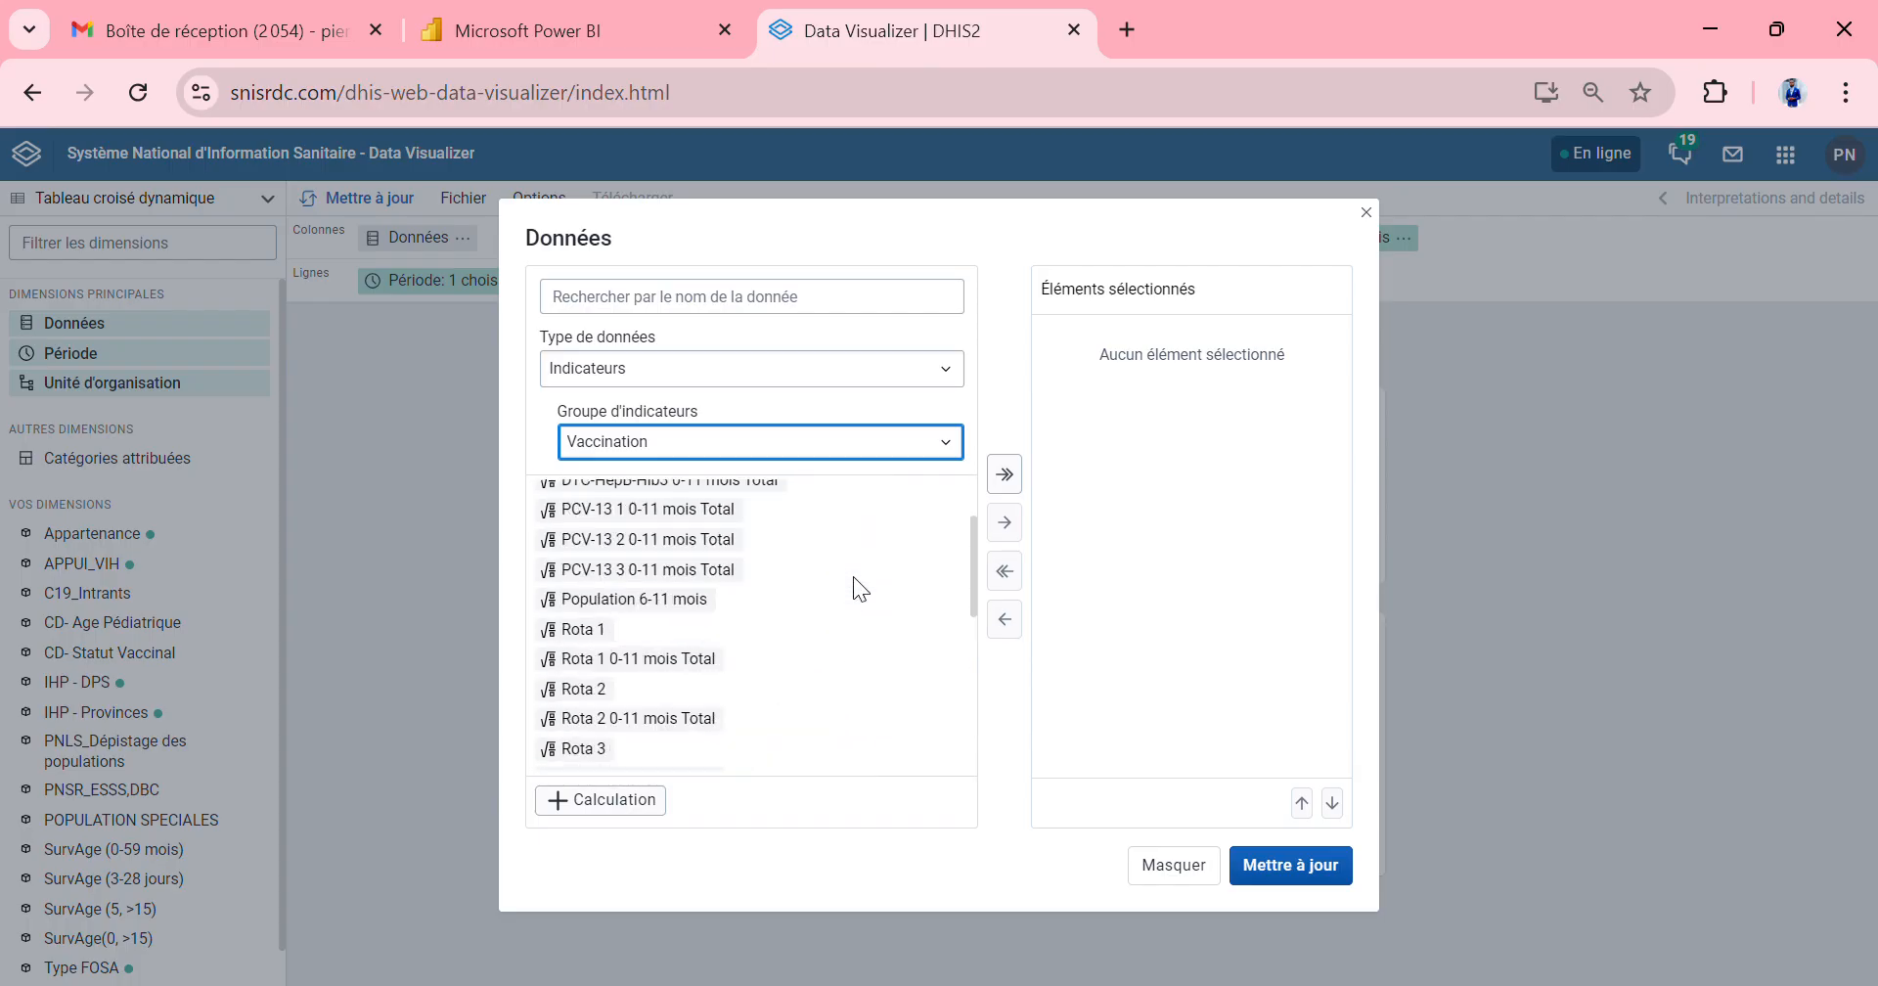
scroll(853, 577, "down", 6)
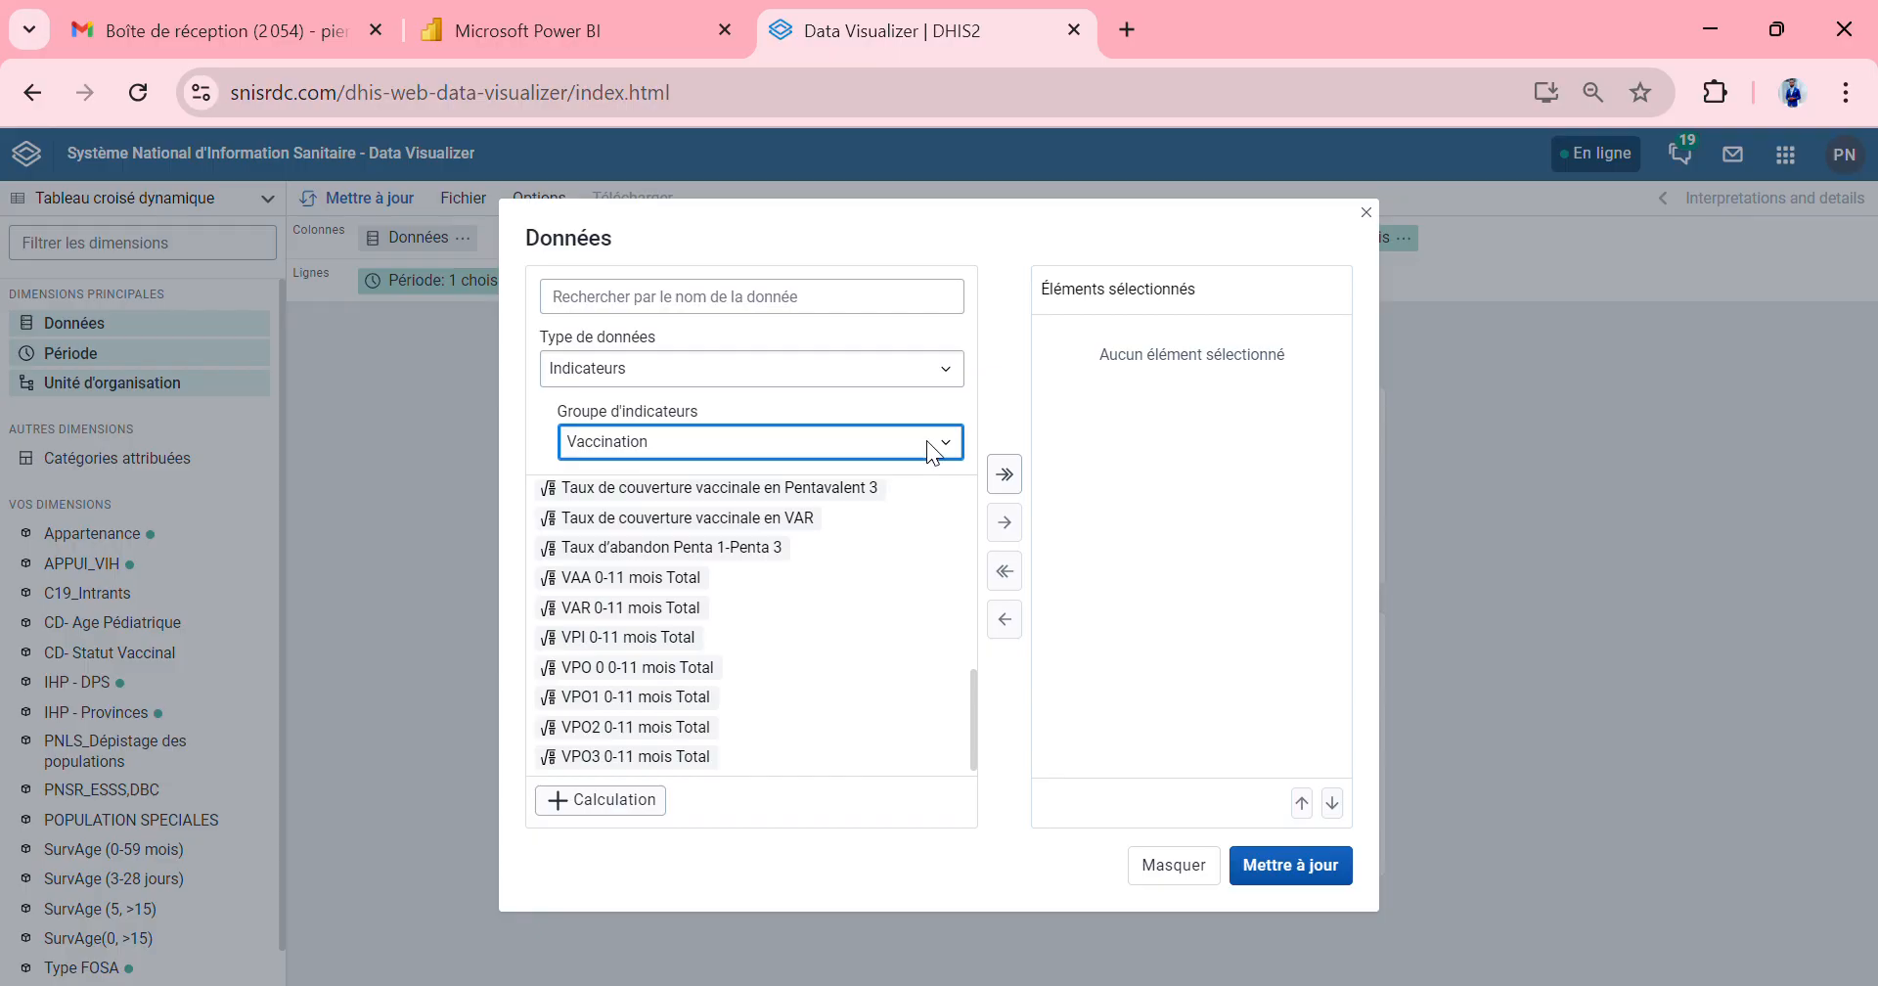
scroll(914, 607, "up", 3)
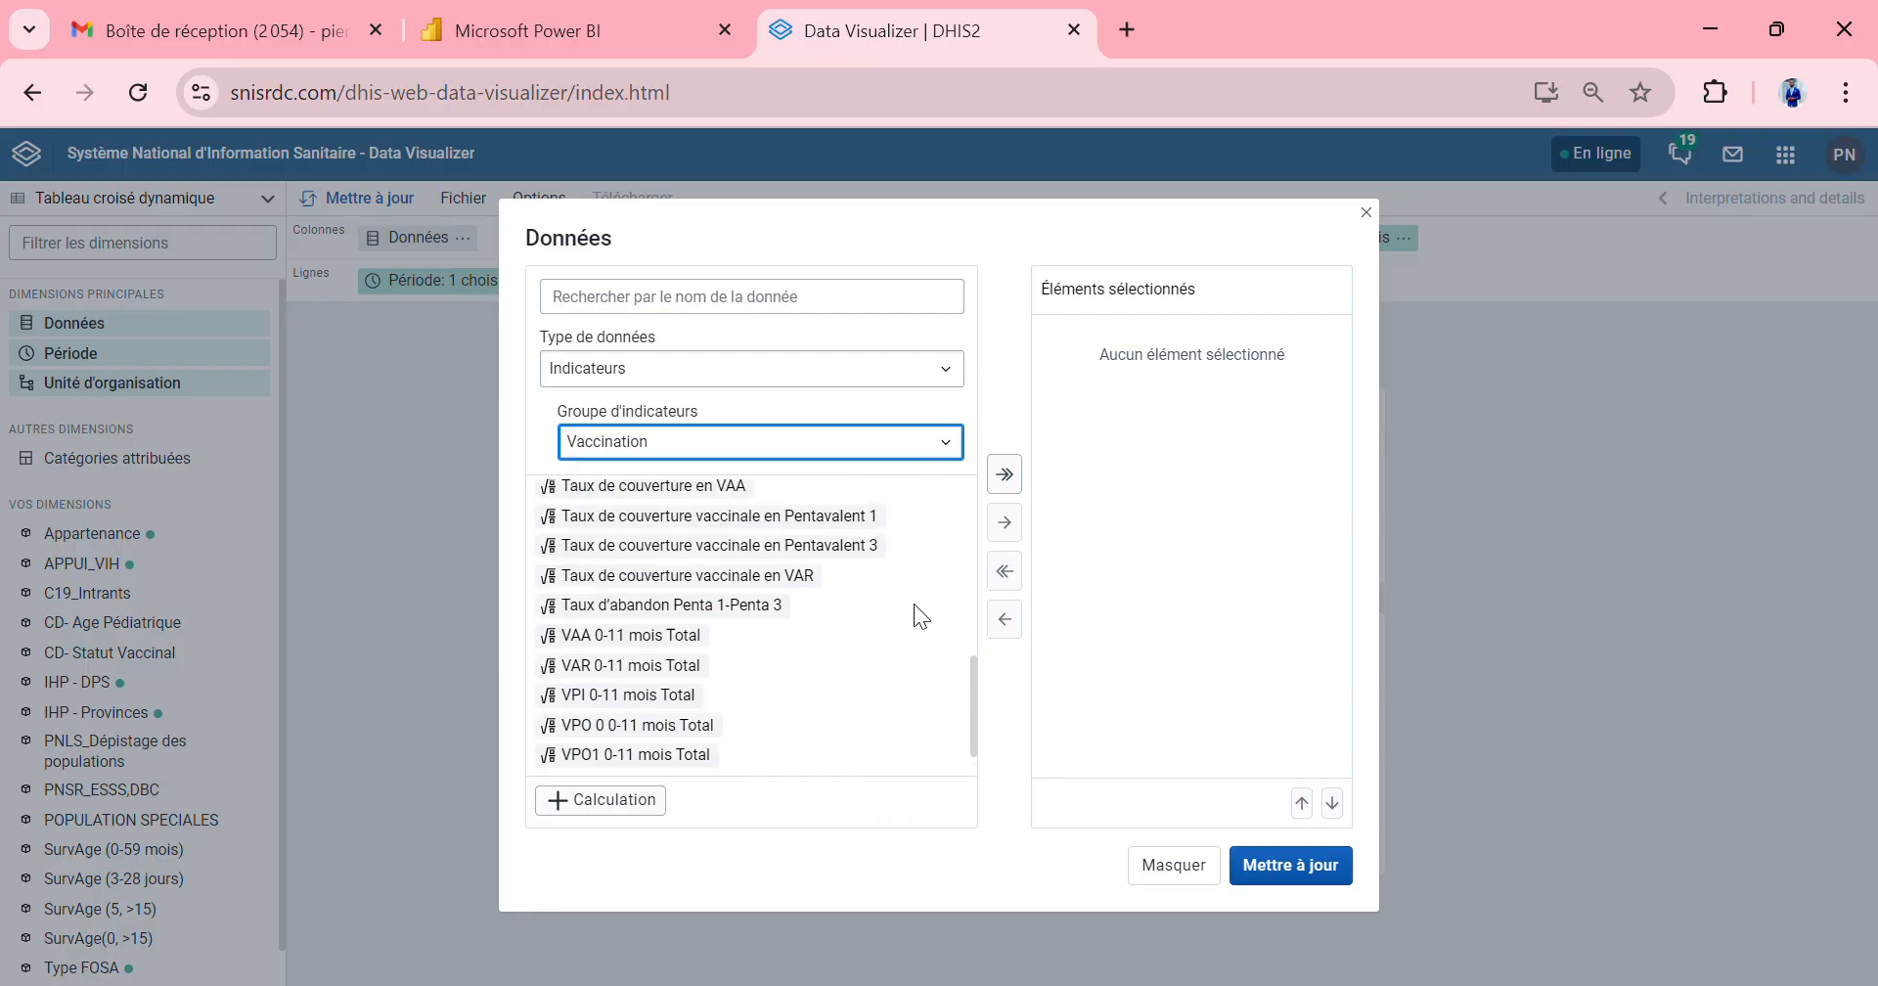
scroll(912, 604, "down", 3)
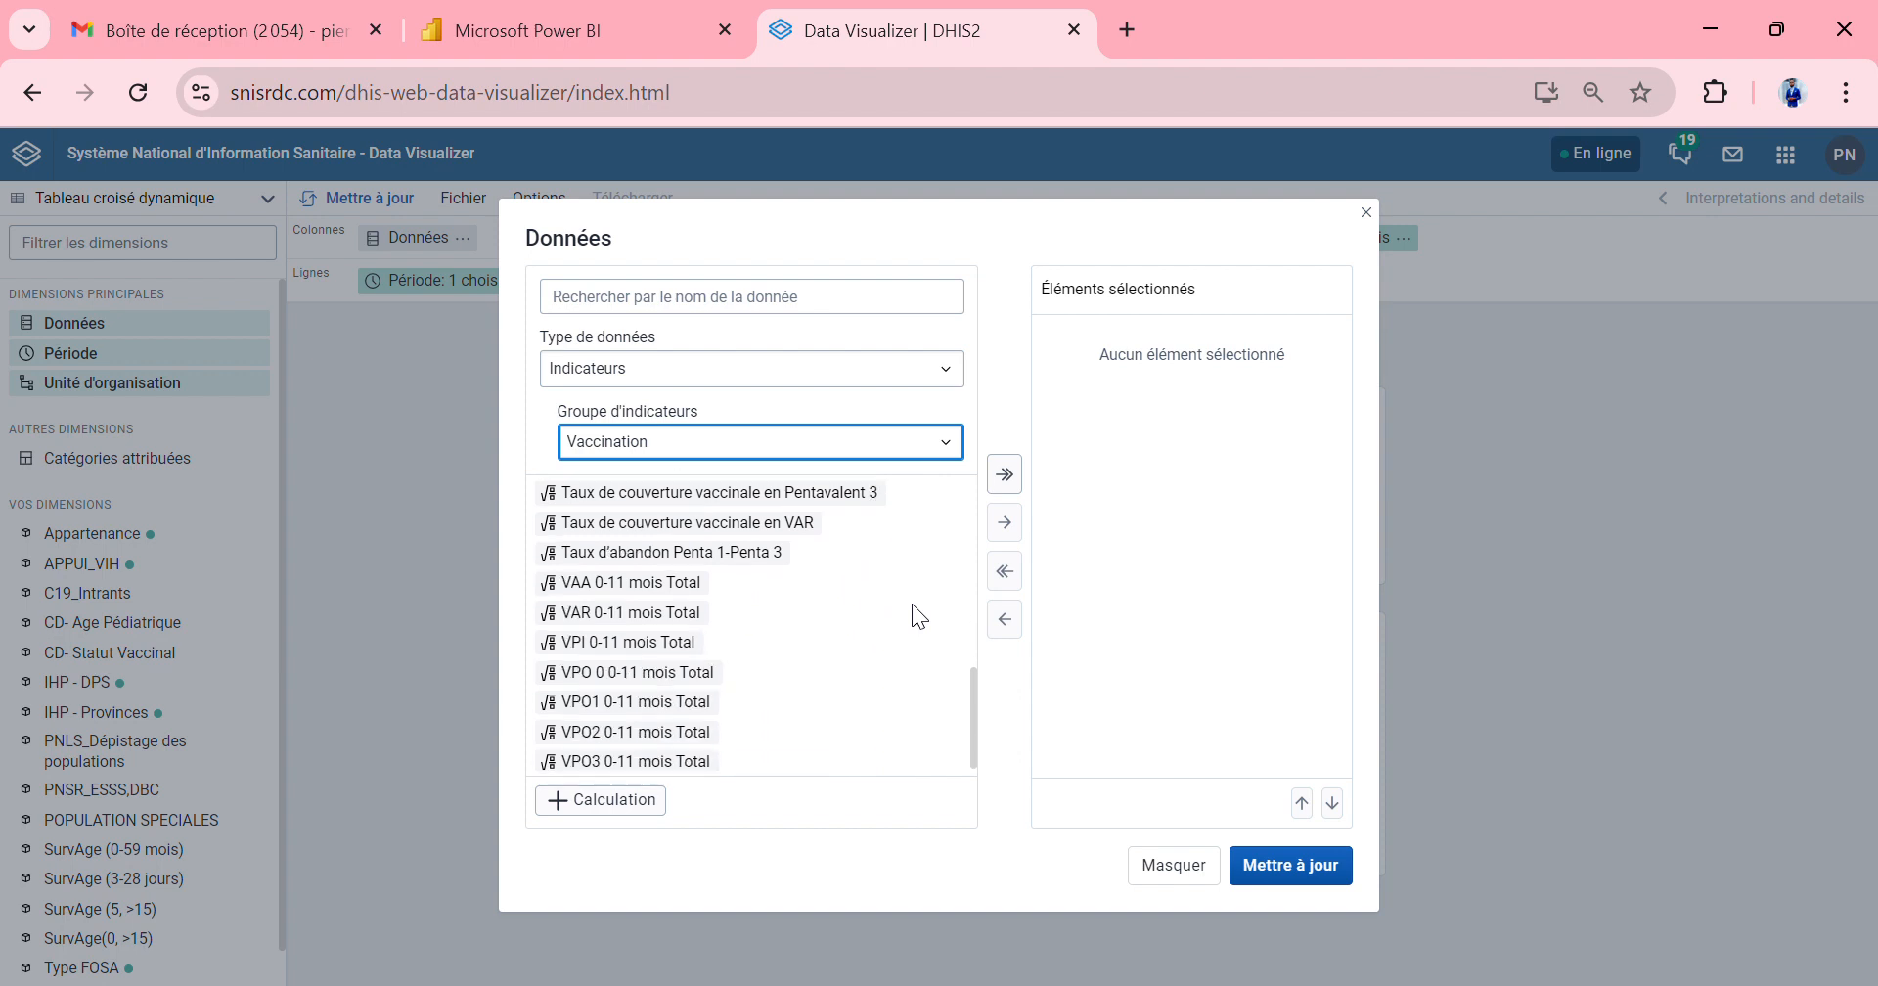
scroll(912, 604, "up", 10)
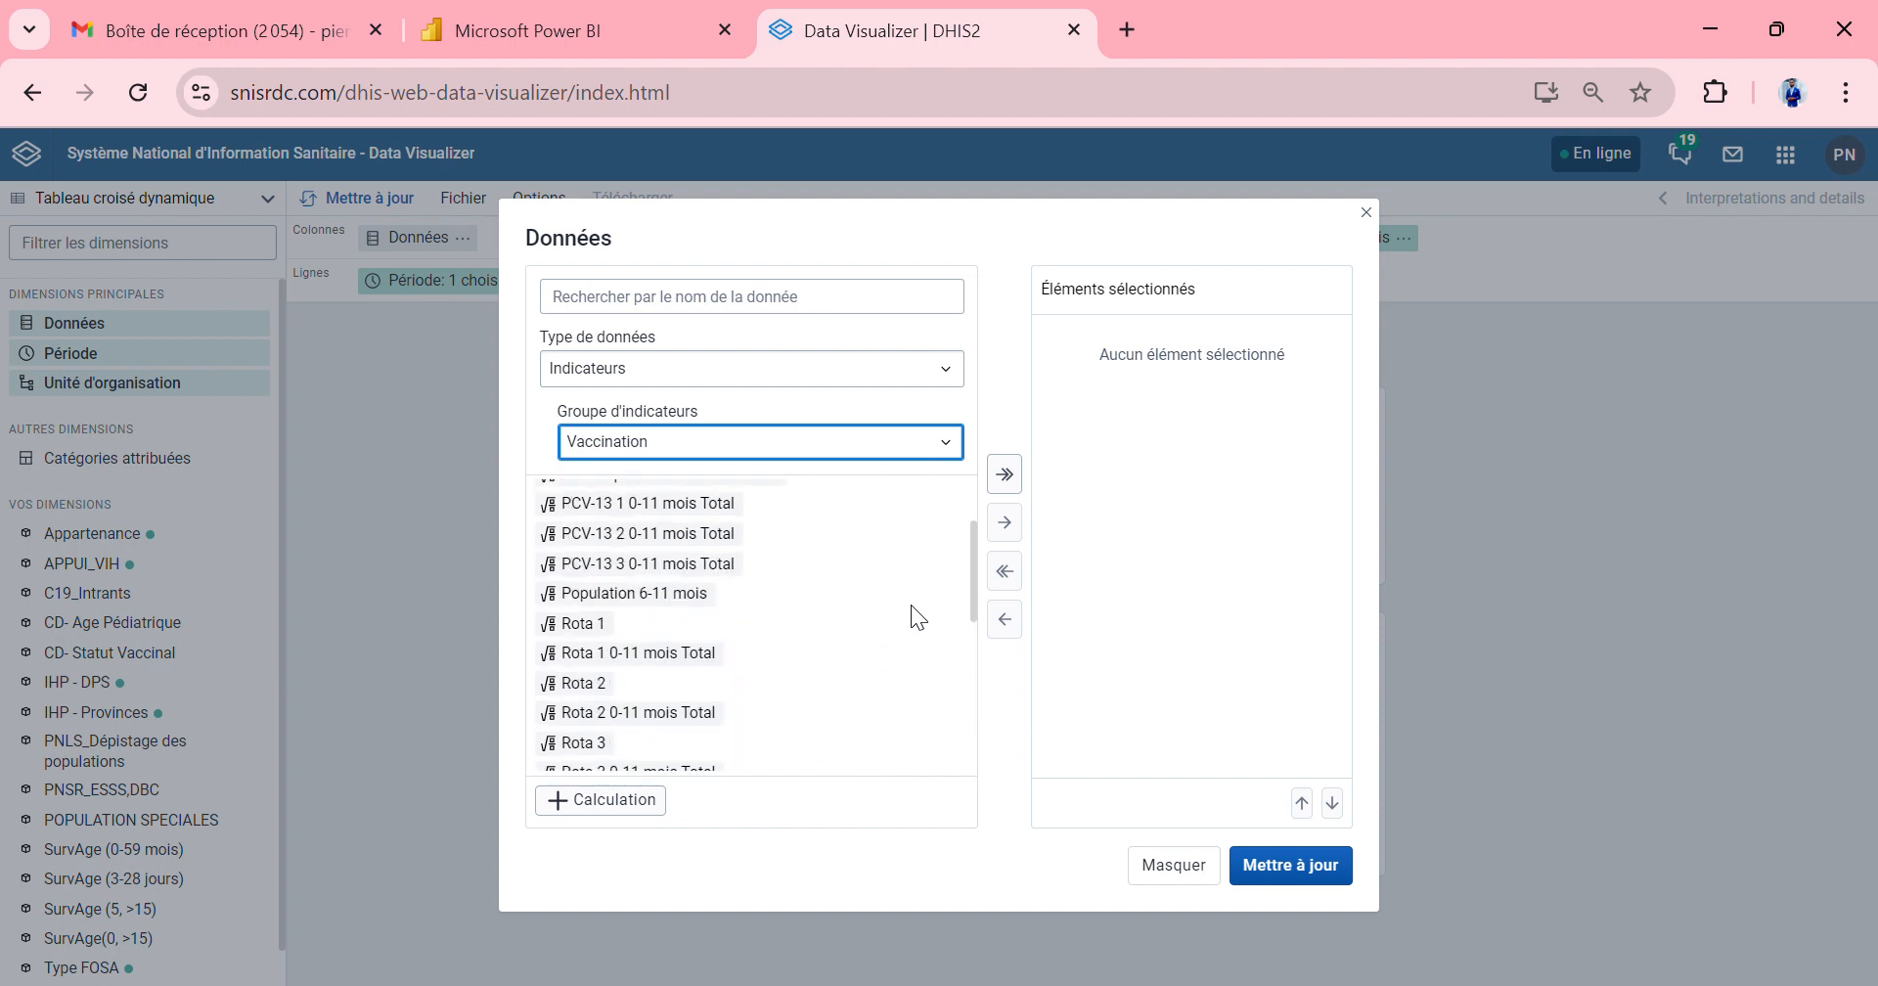
scroll(929, 611, "down", 5)
scroll(940, 615, "down", 3)
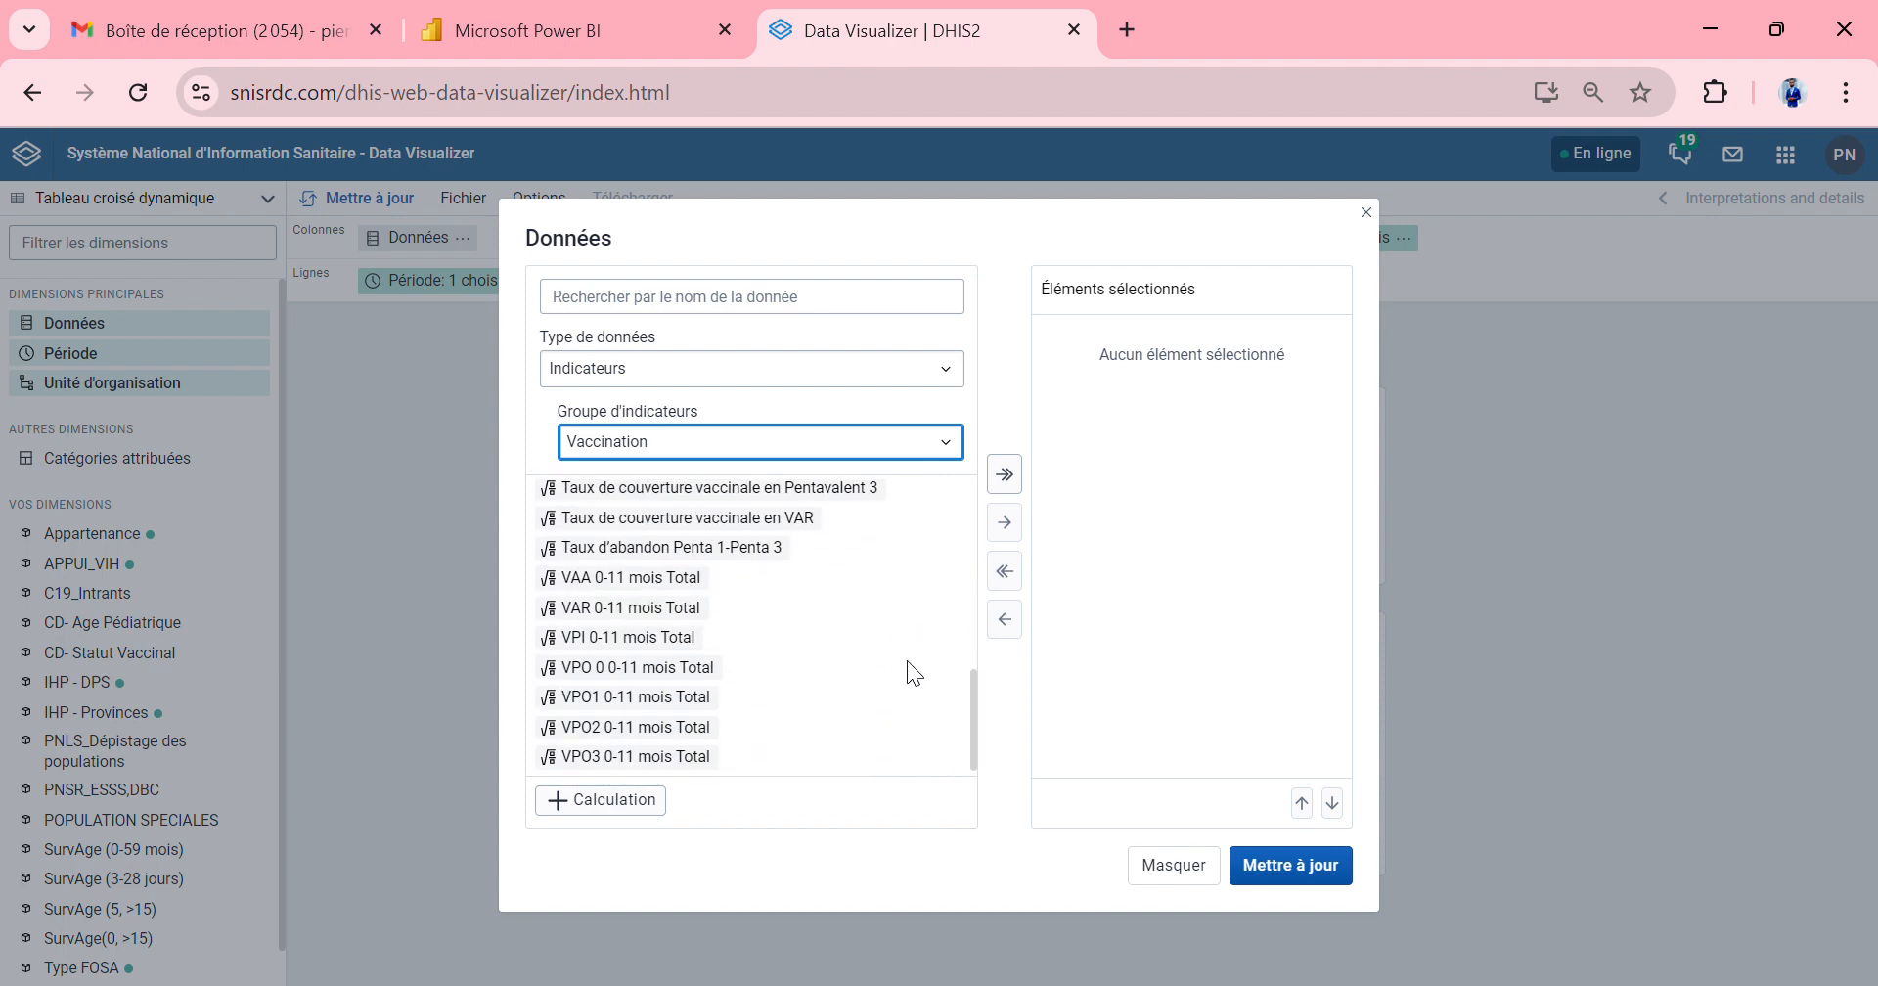
scroll(902, 659, "up", 2)
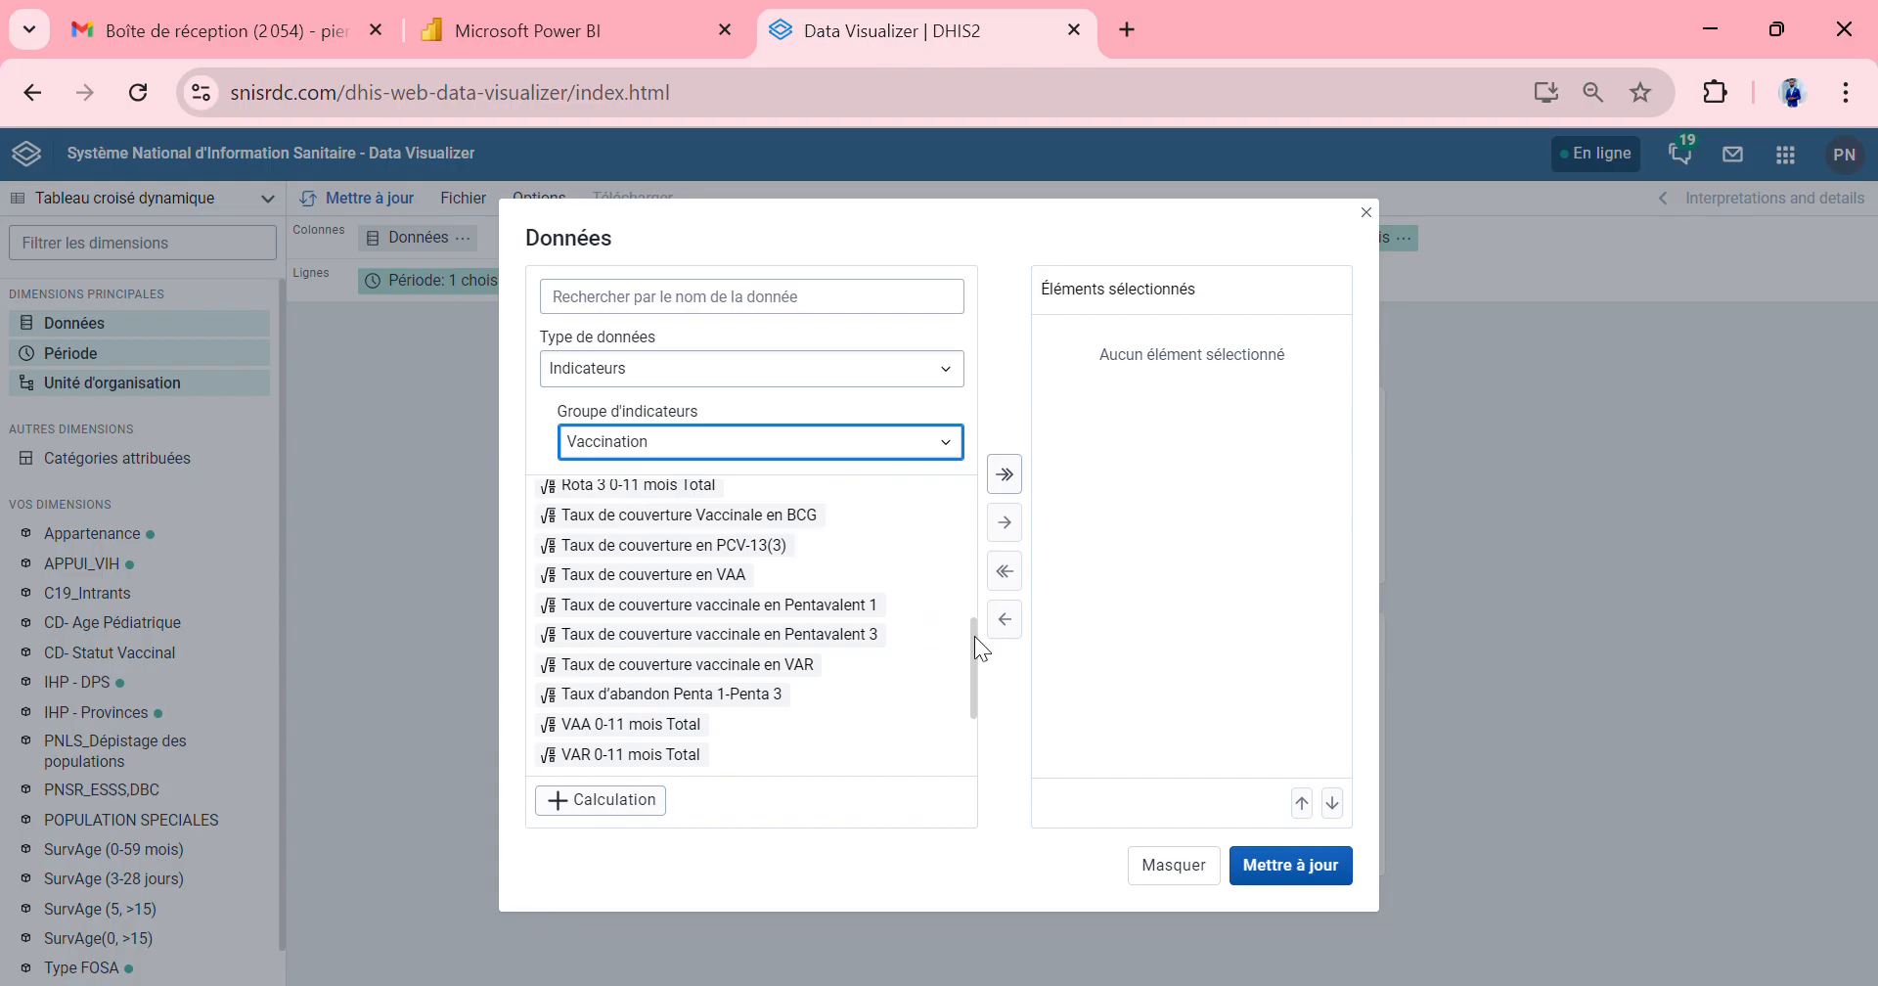
left_click_drag(974, 636, 976, 479)
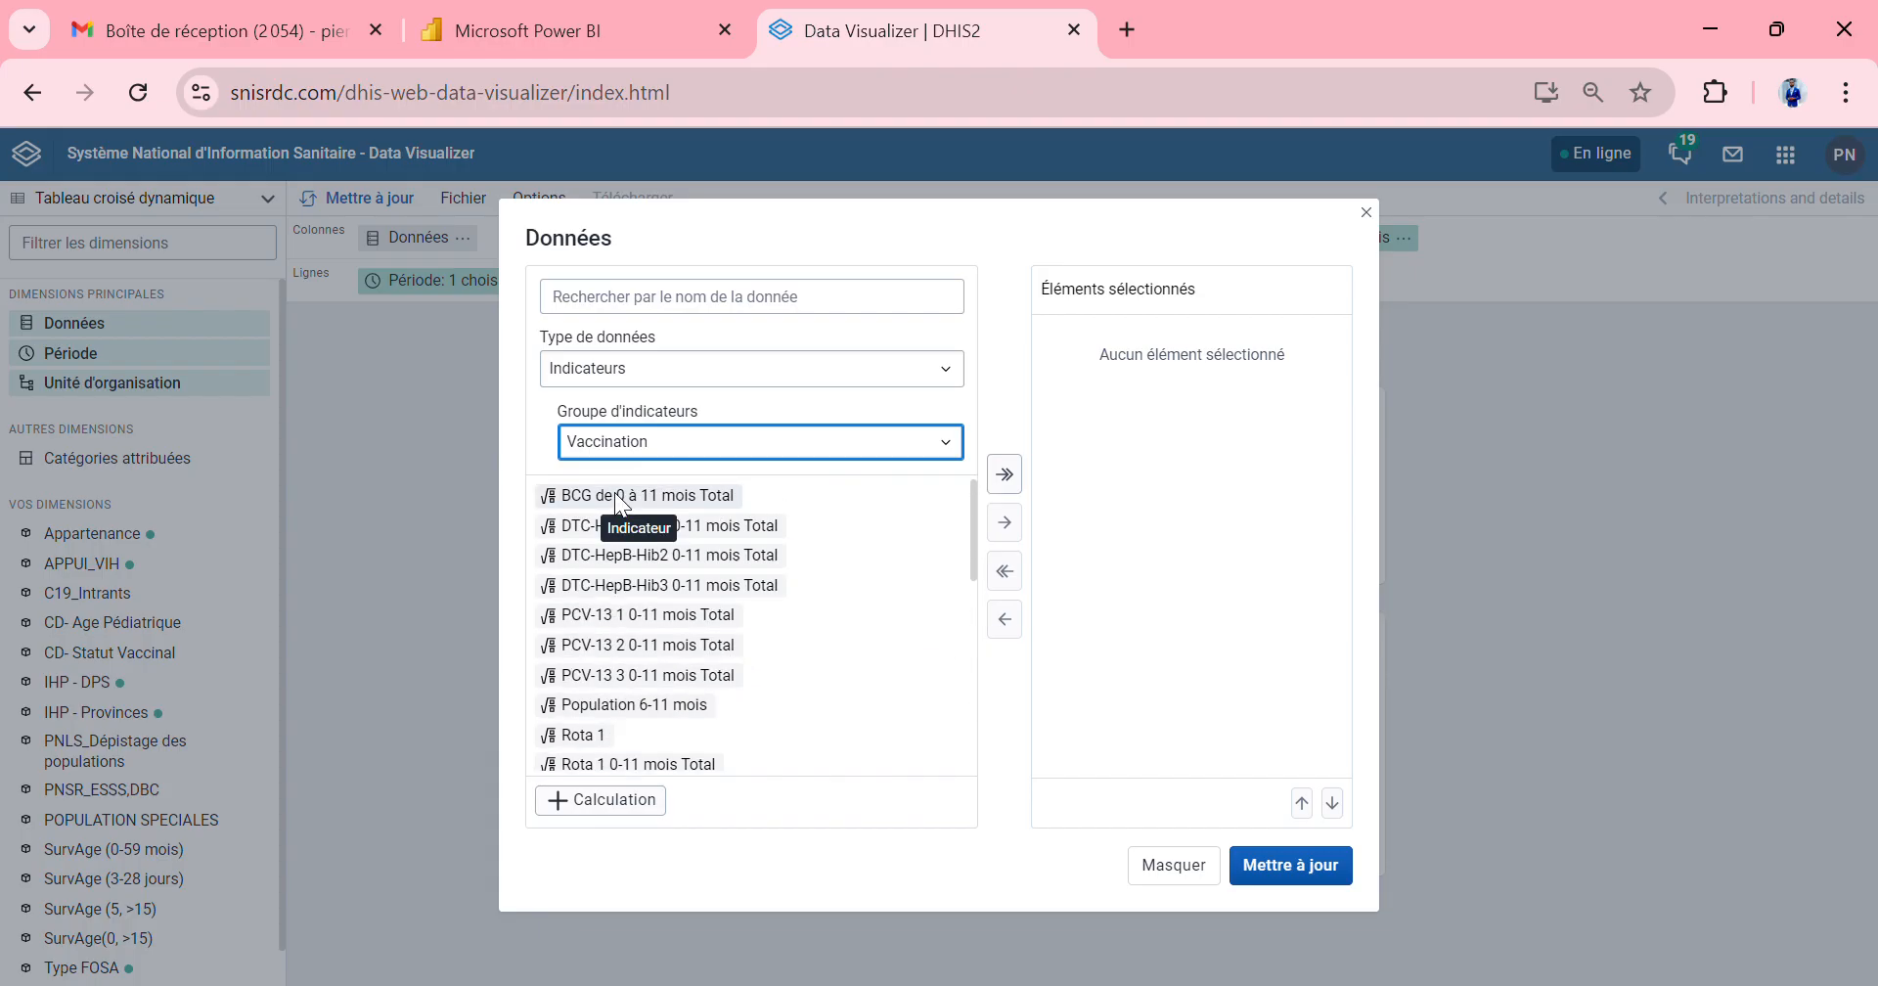
scroll(633, 501, "down", 5)
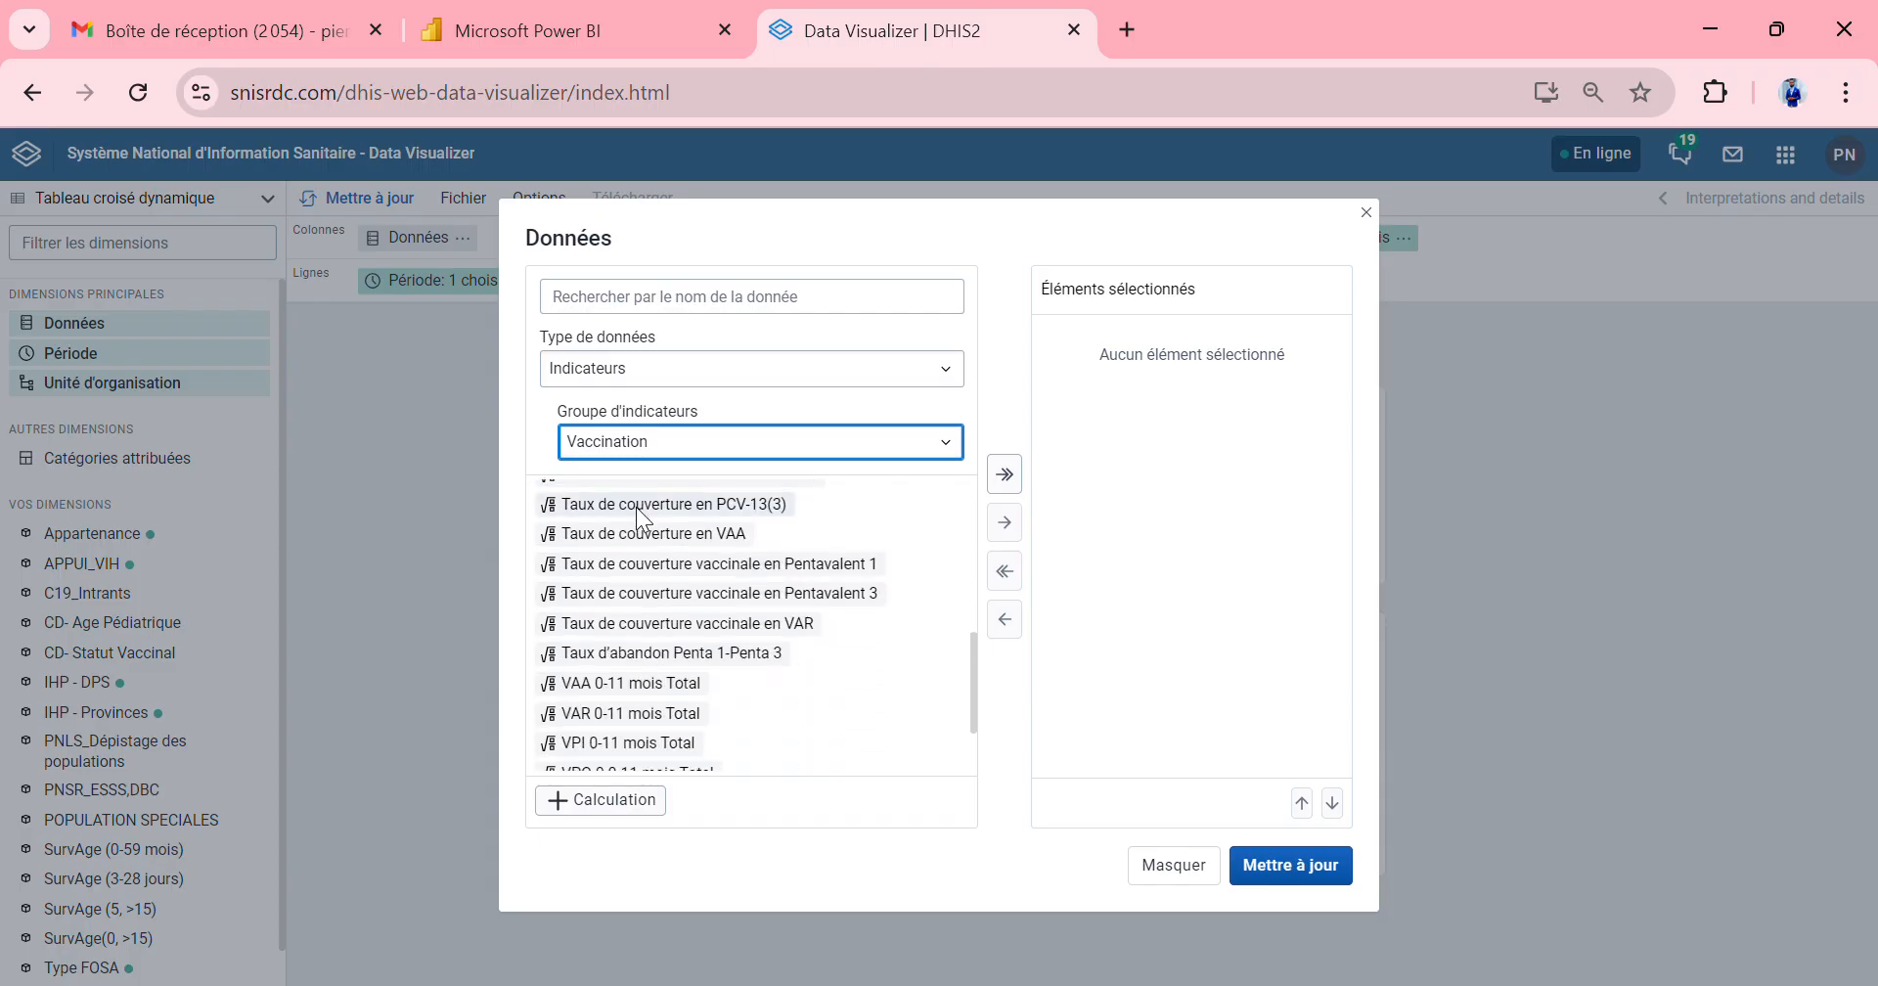
Add the indicators BCG de 0 à 11 mois Total and Taux de couverture Vaccinale en BCG to the selected data, keeping the table unrefreshed
scroll(635, 507, "up", 2)
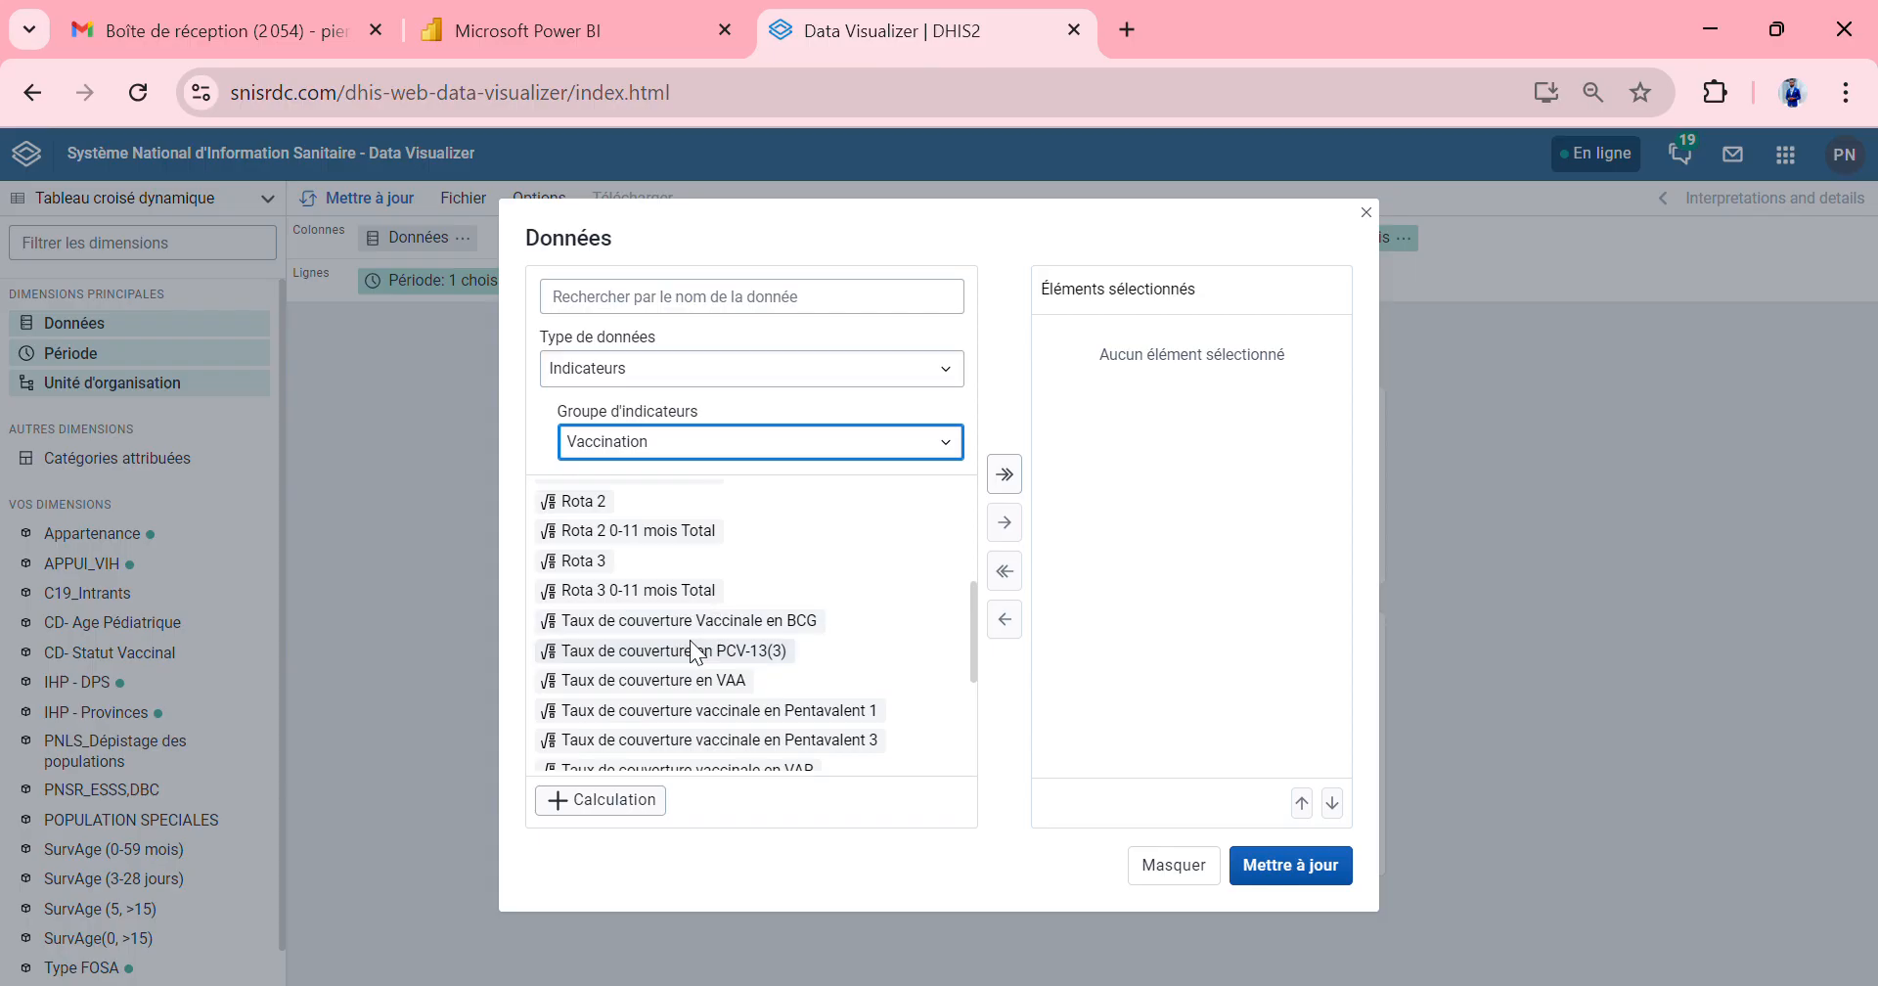
scroll(942, 620, "up", 1)
scroll(943, 618, "down", 1)
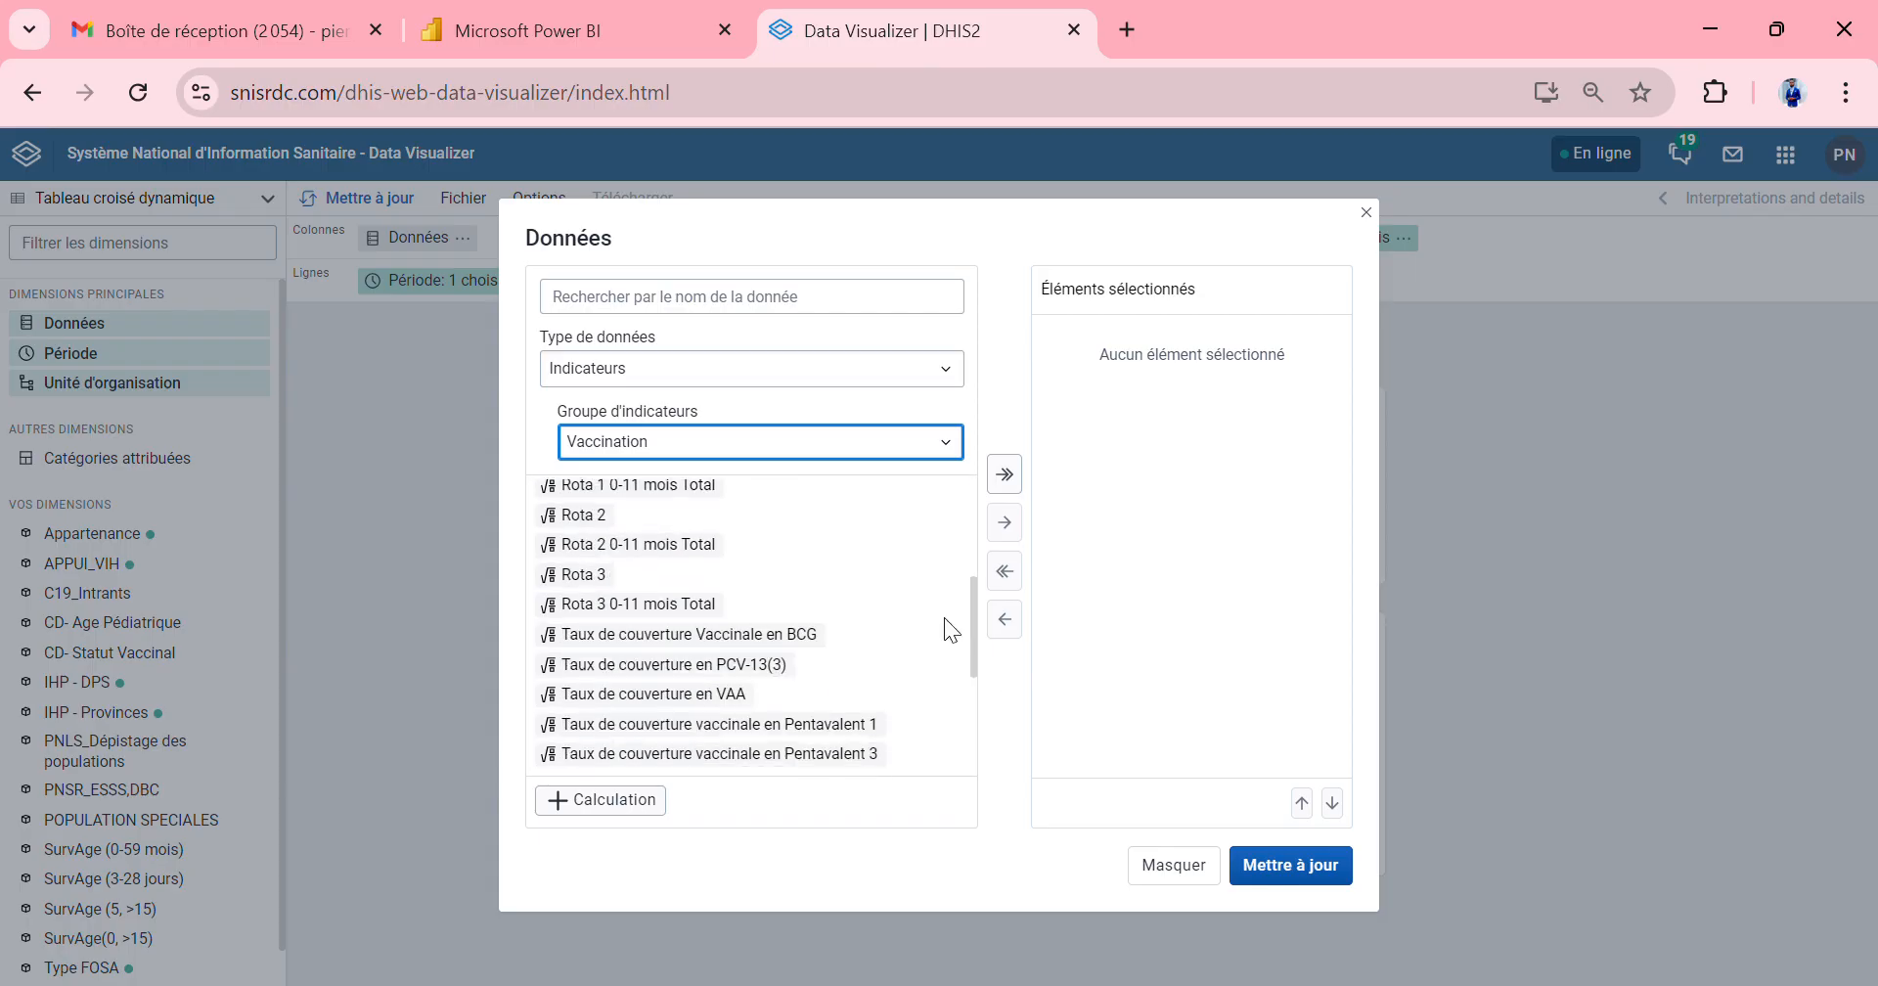
scroll(925, 549, "up", 3)
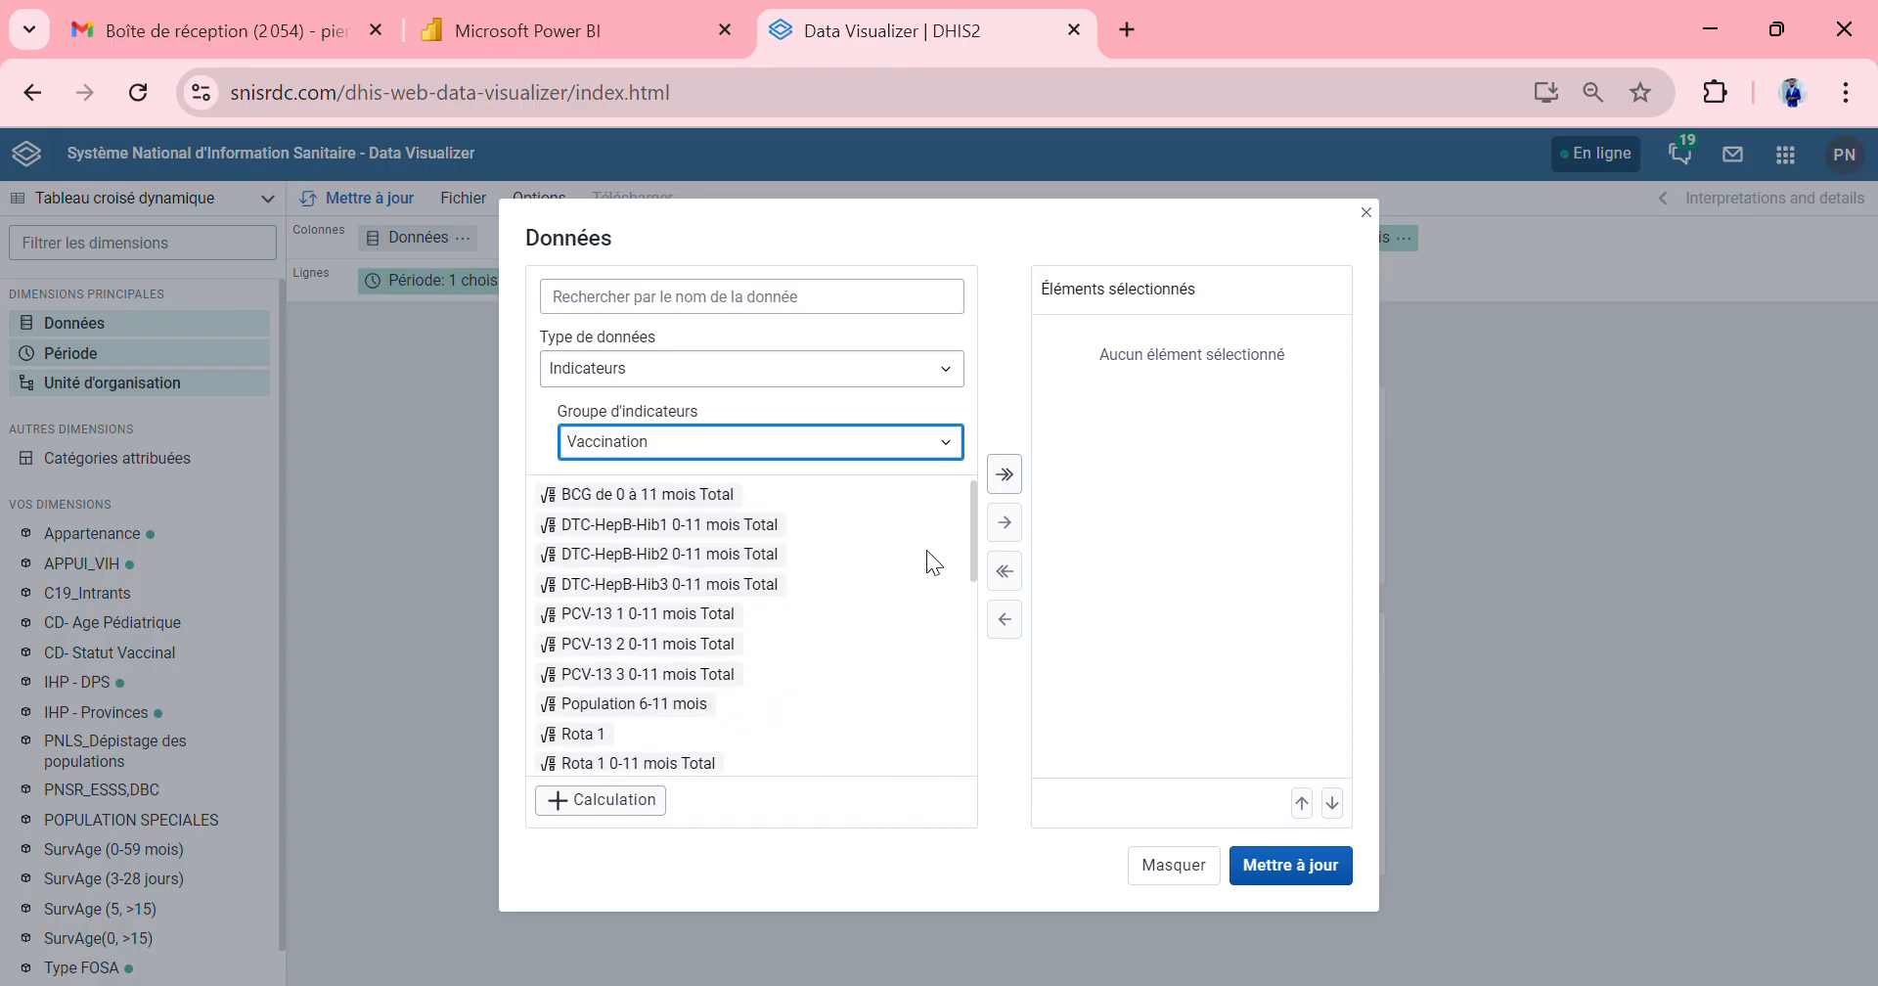
double_click(612, 491)
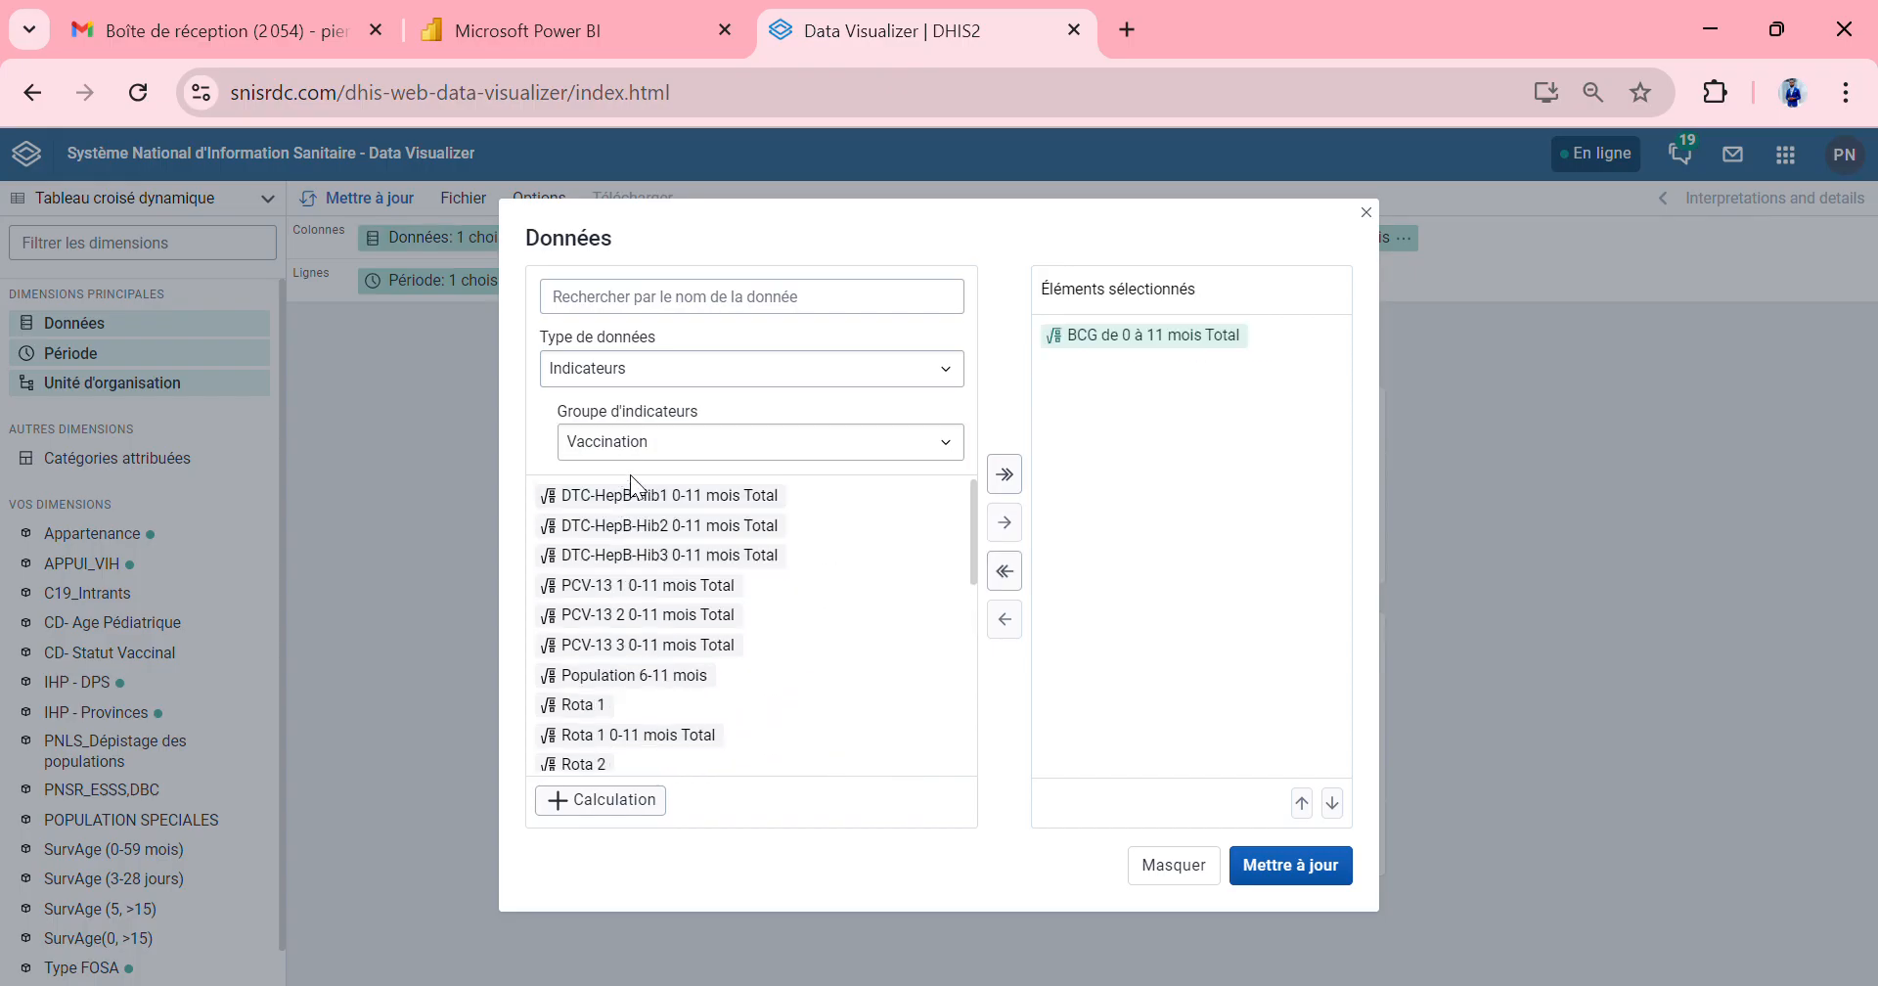
scroll(704, 548, "down", 3)
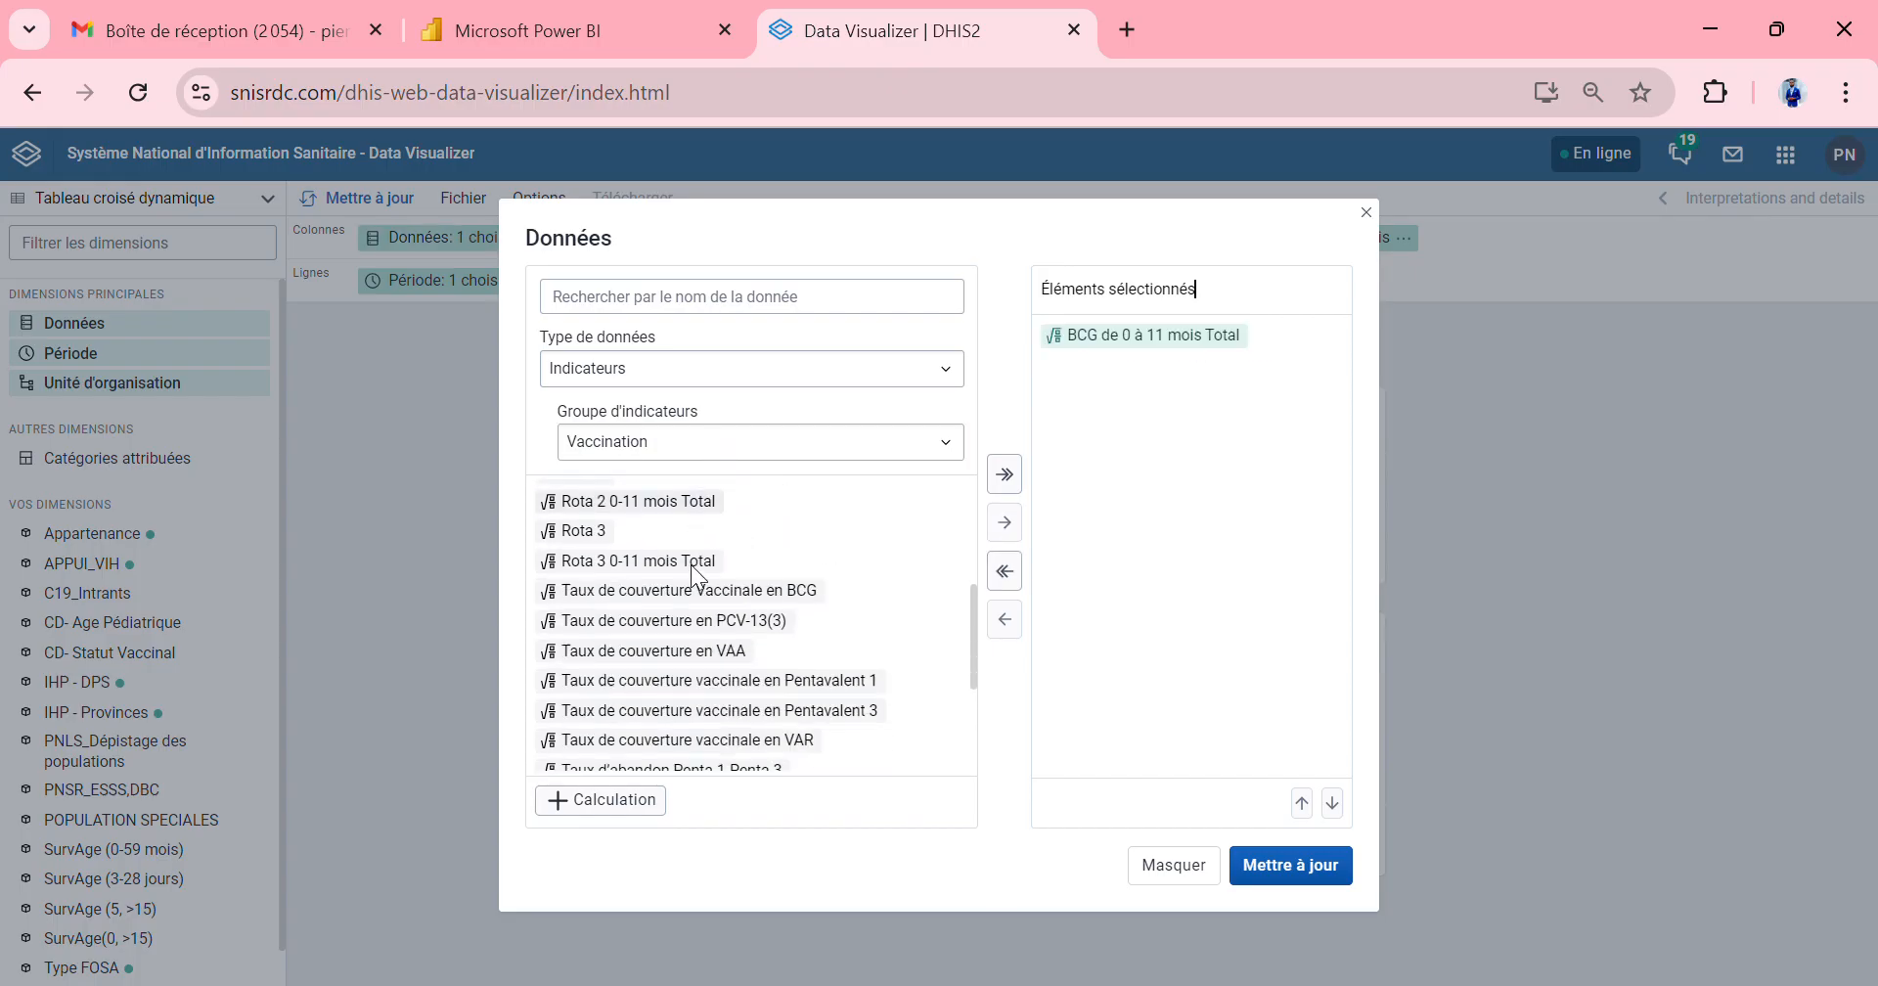
double_click(646, 591)
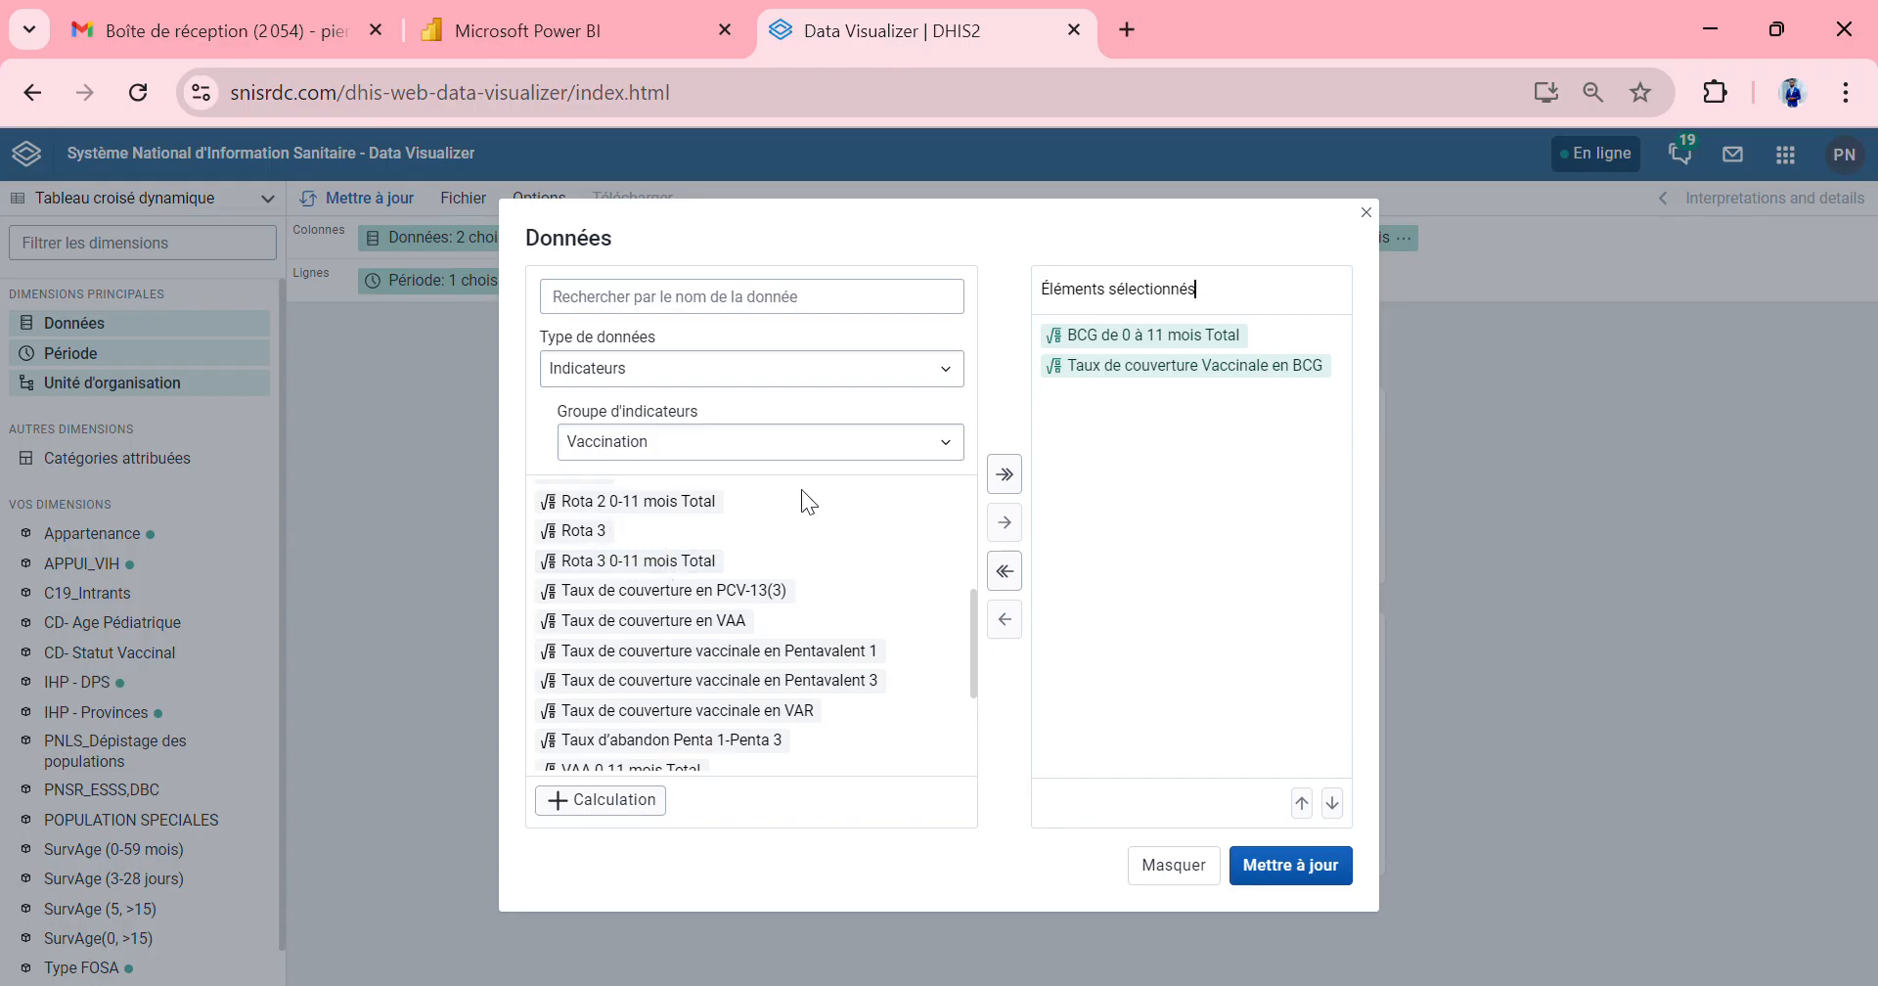
scroll(701, 591, "up", 3)
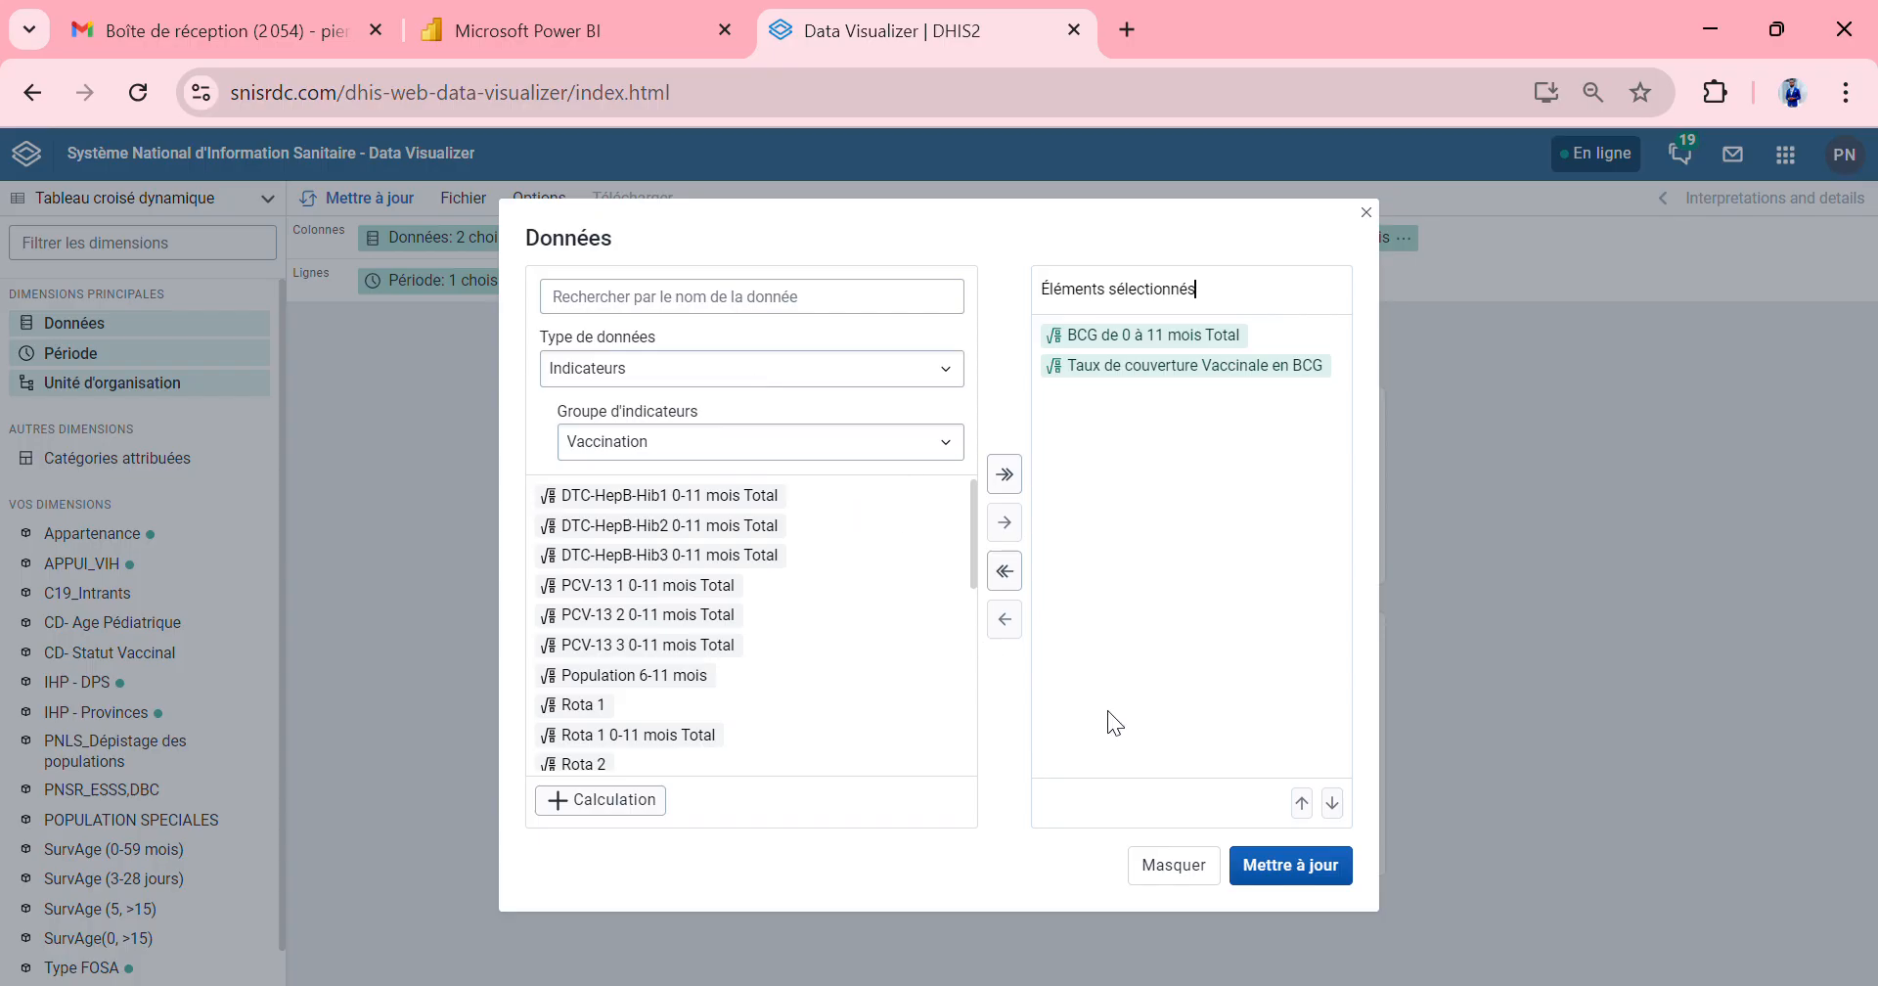
left_click(1189, 870)
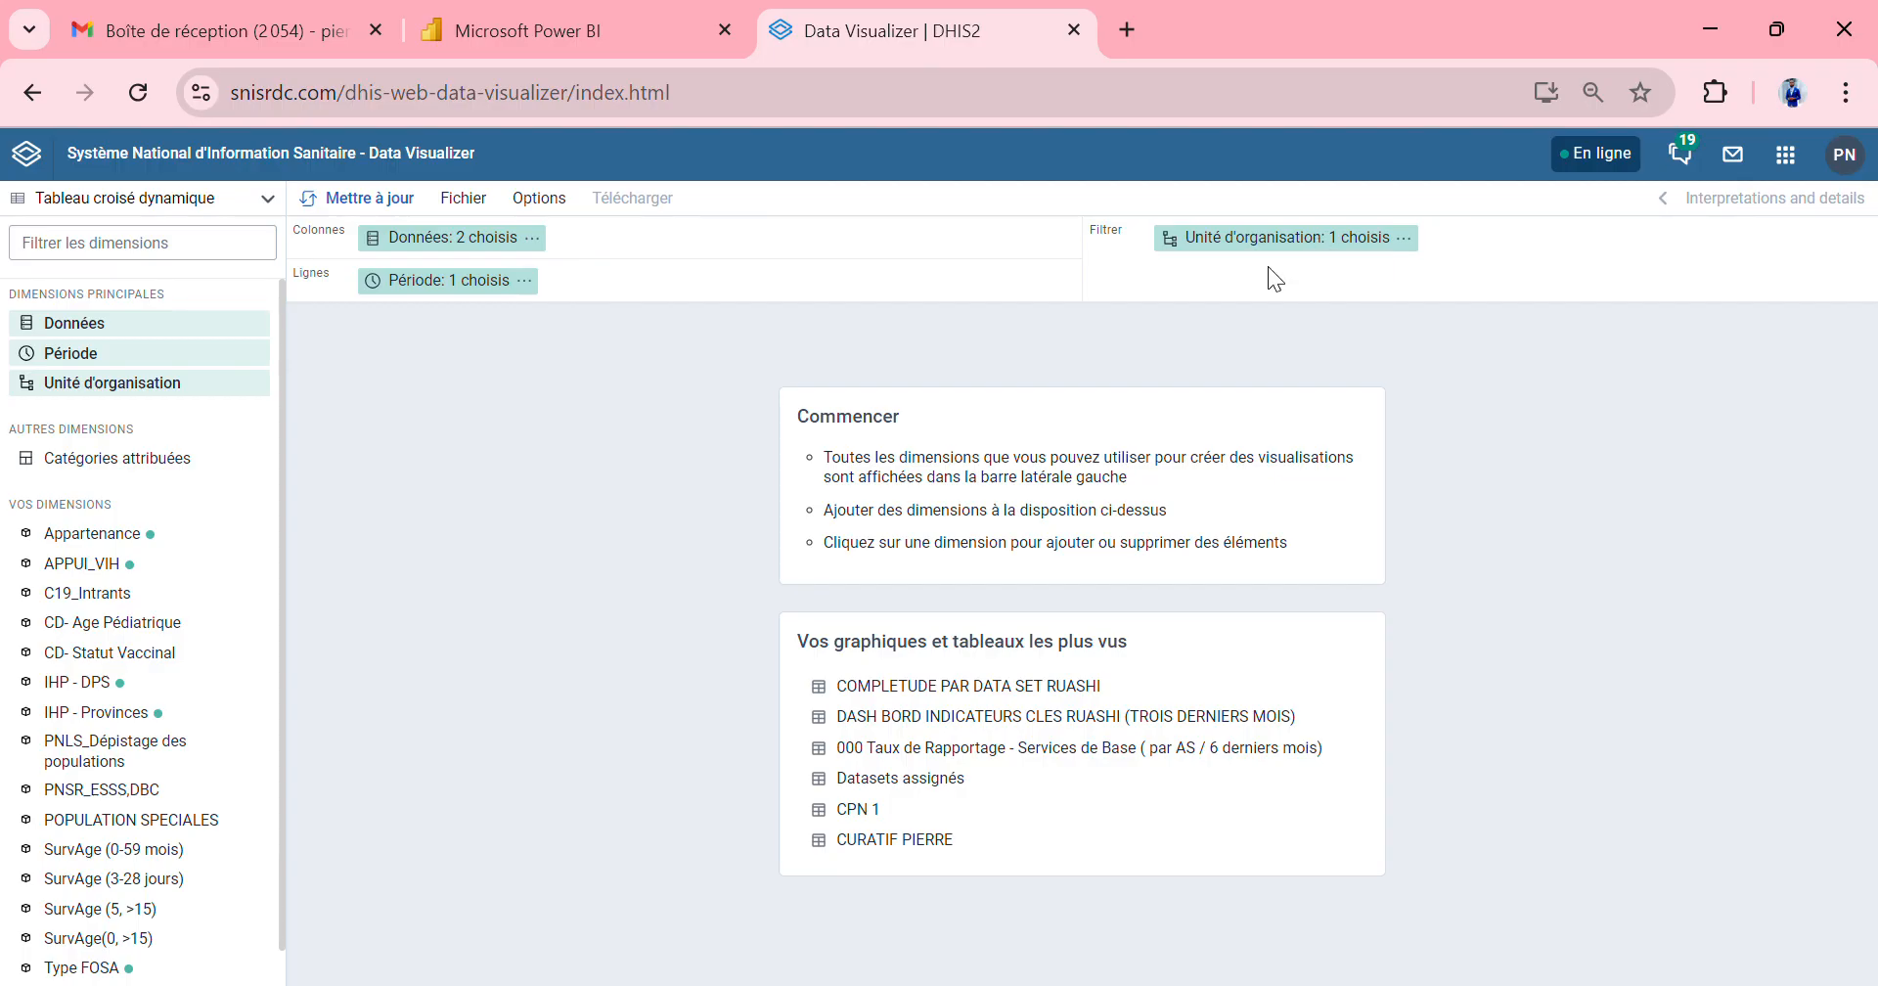
Include Sous-unités de l'utilisateur in the Unité d'organisation dimension alongside the user's own units
left_click(1359, 238)
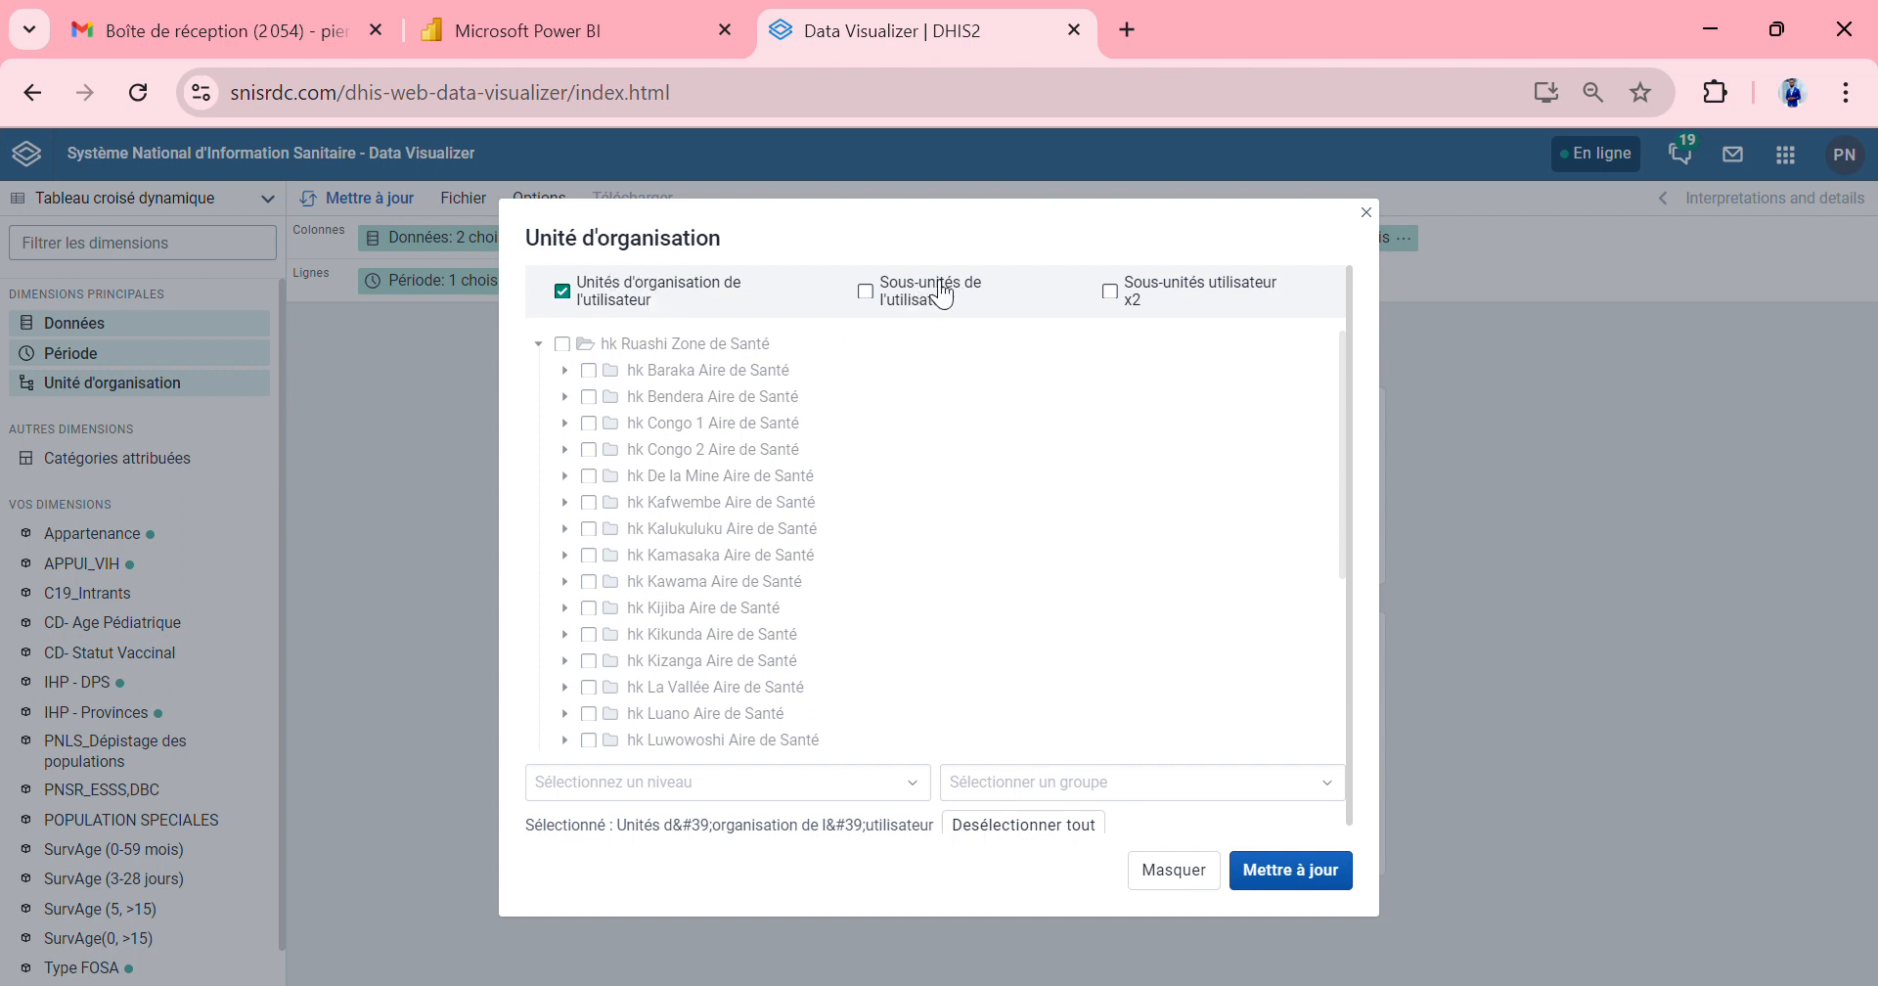
left_click(867, 294)
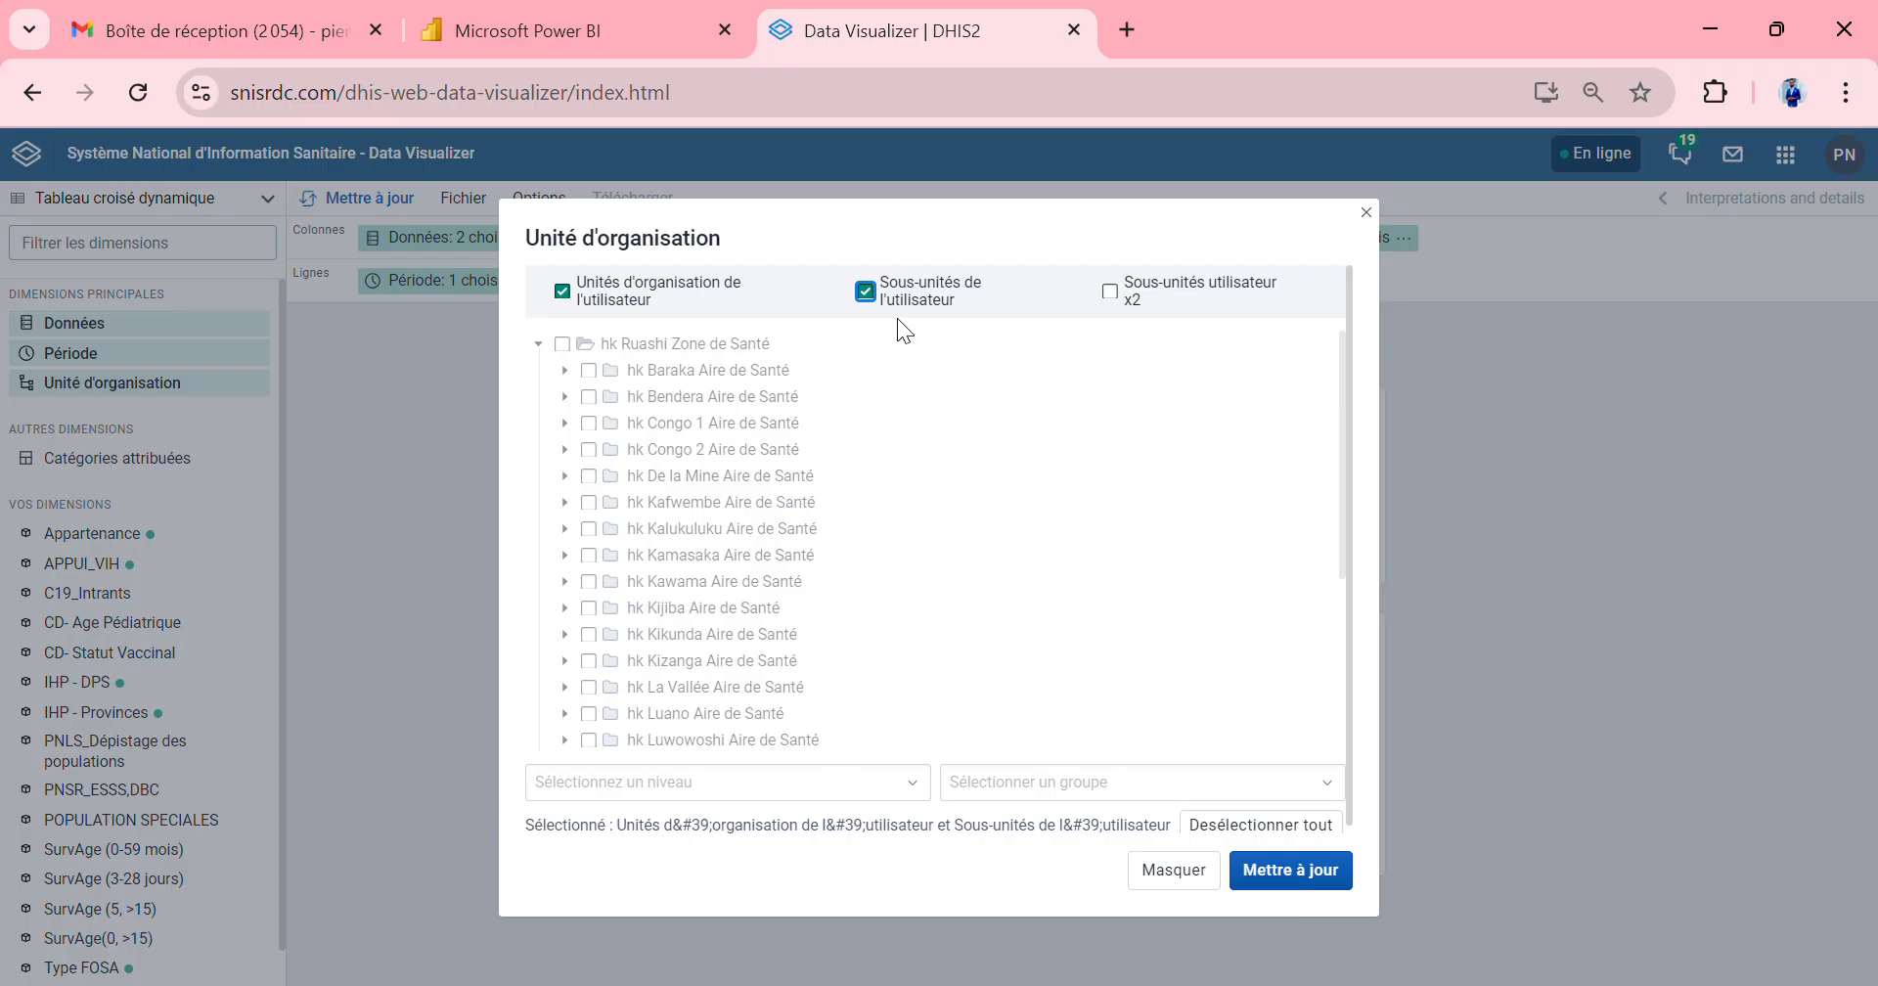
left_click(1172, 869)
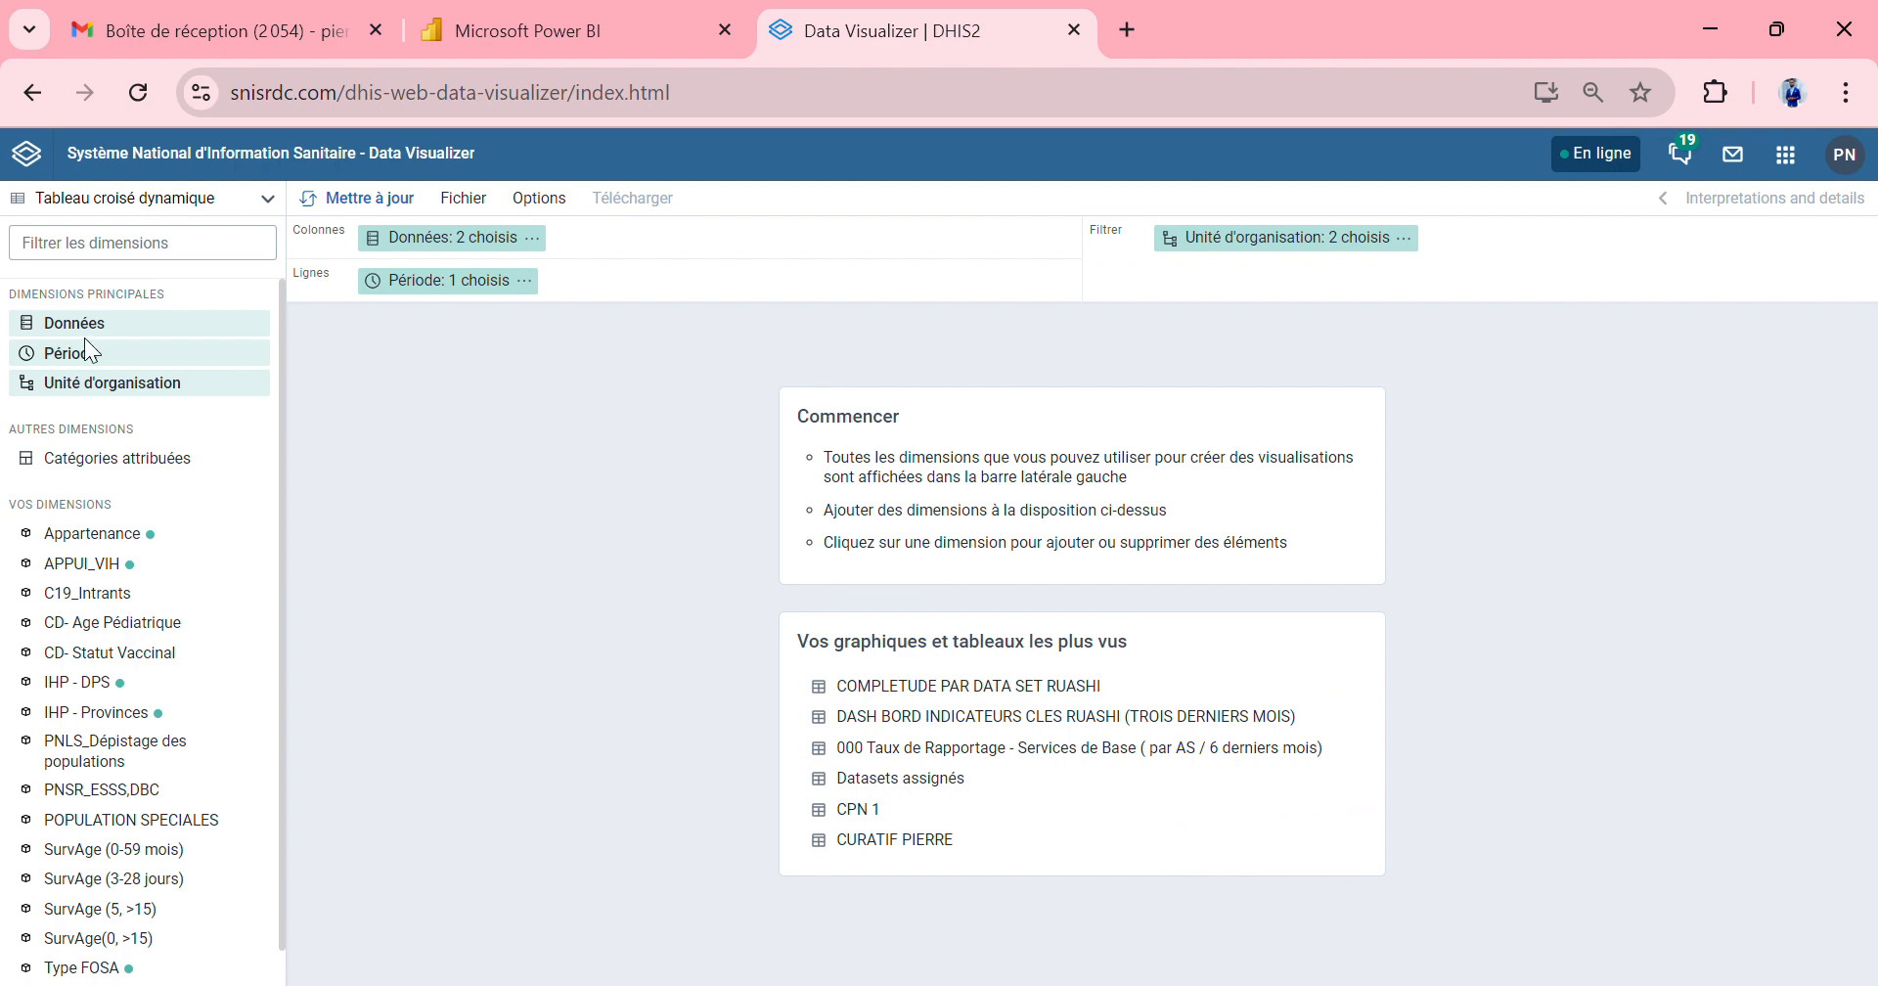
Remove 12 derniers mois from the selected periods and switch to fixed periods, reviewing the period types but keeping Mensuel
left_click(435, 281)
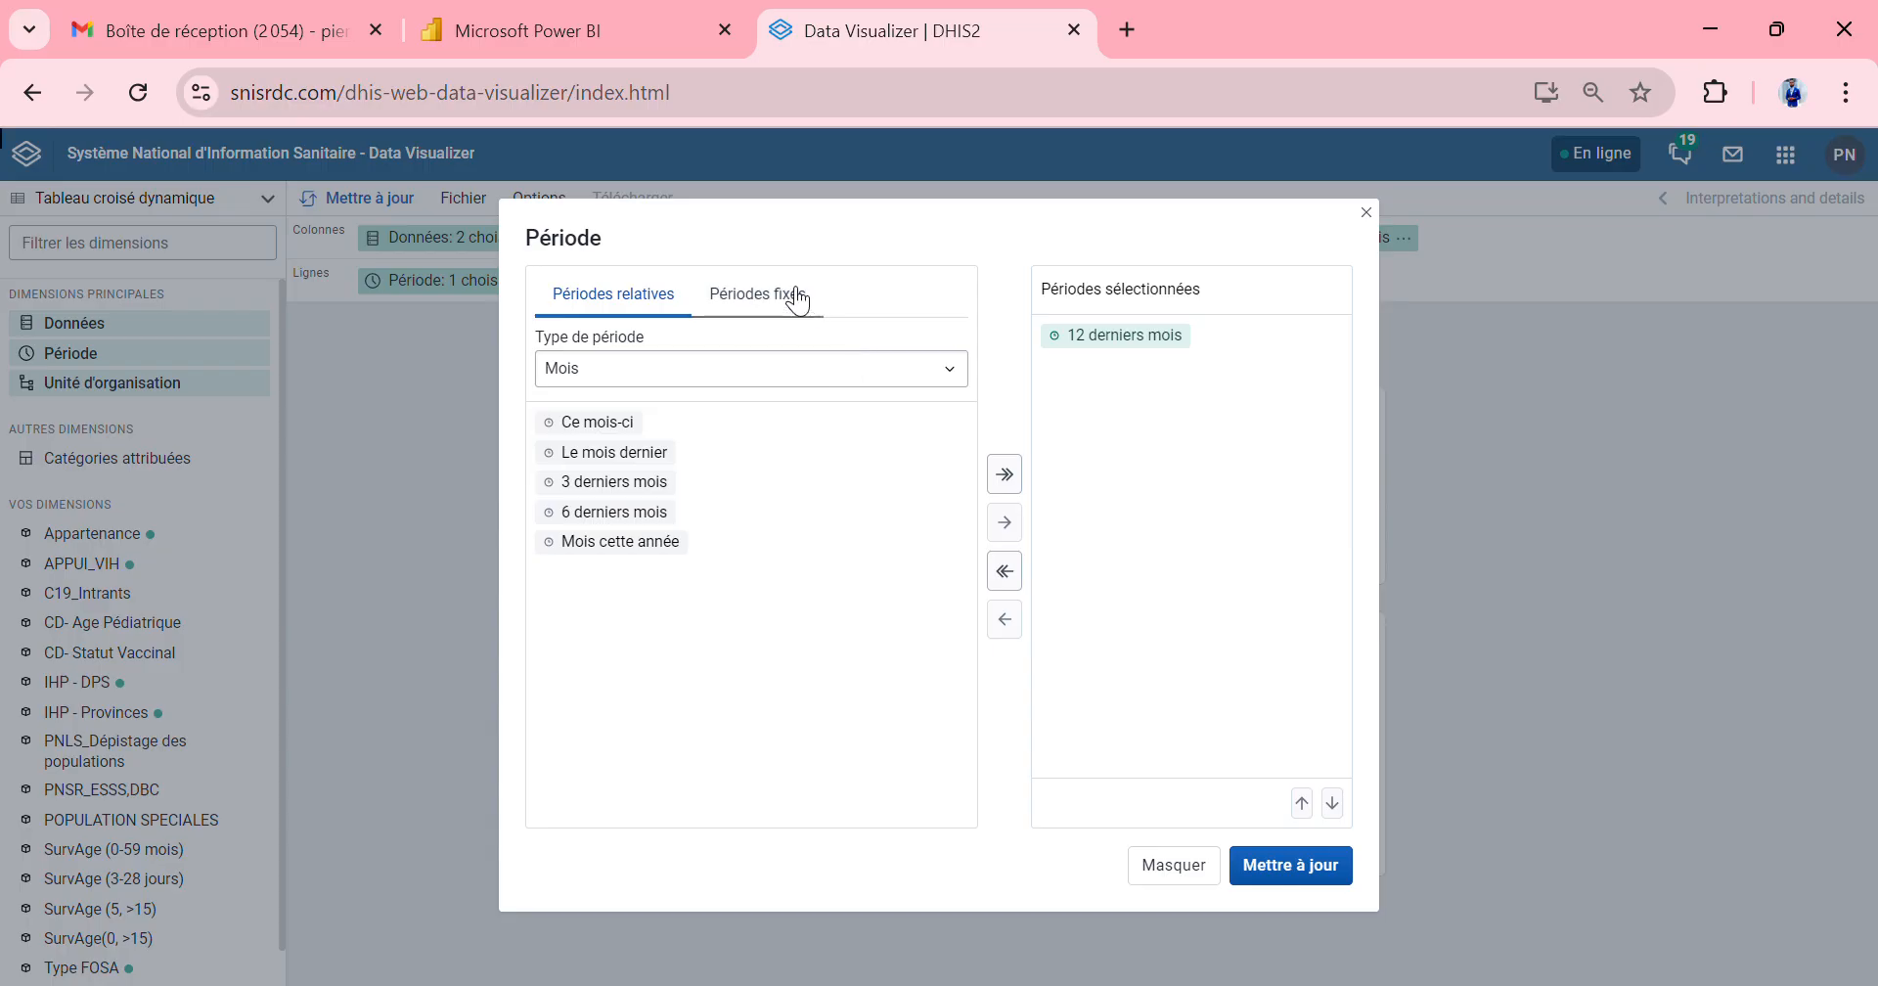
double_click(1147, 334)
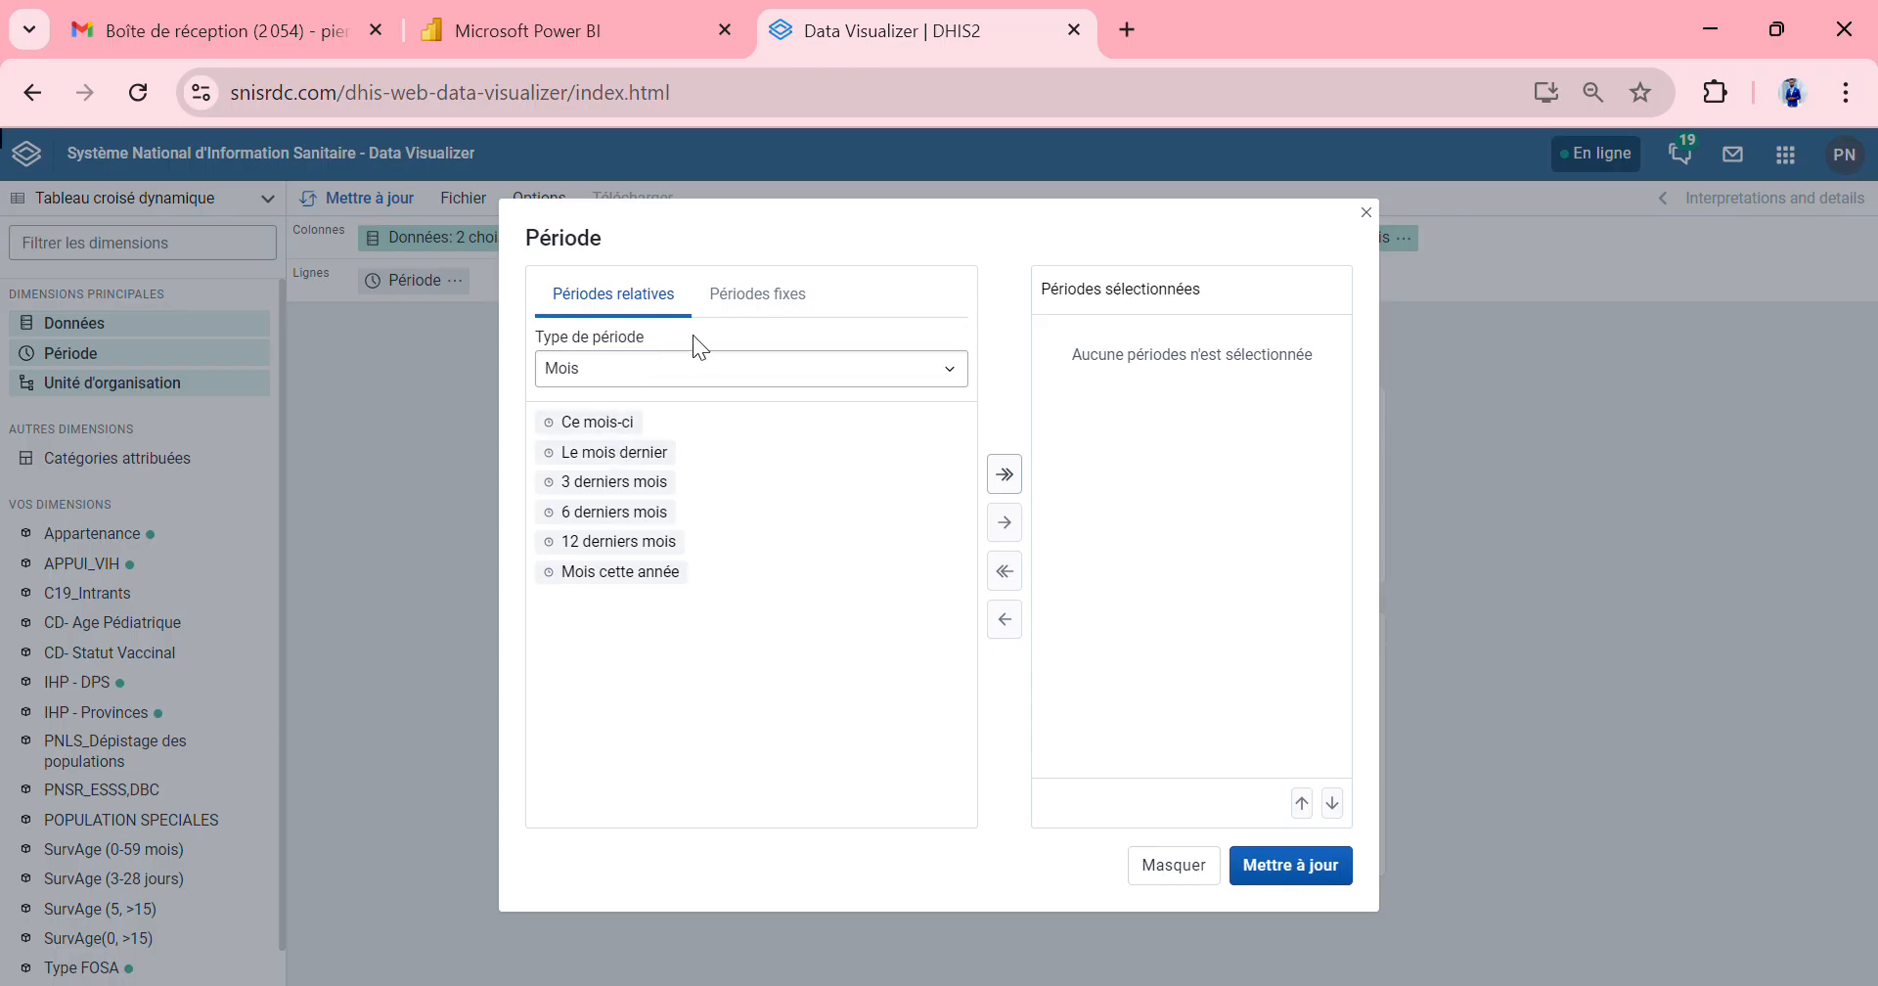
left_click(748, 308)
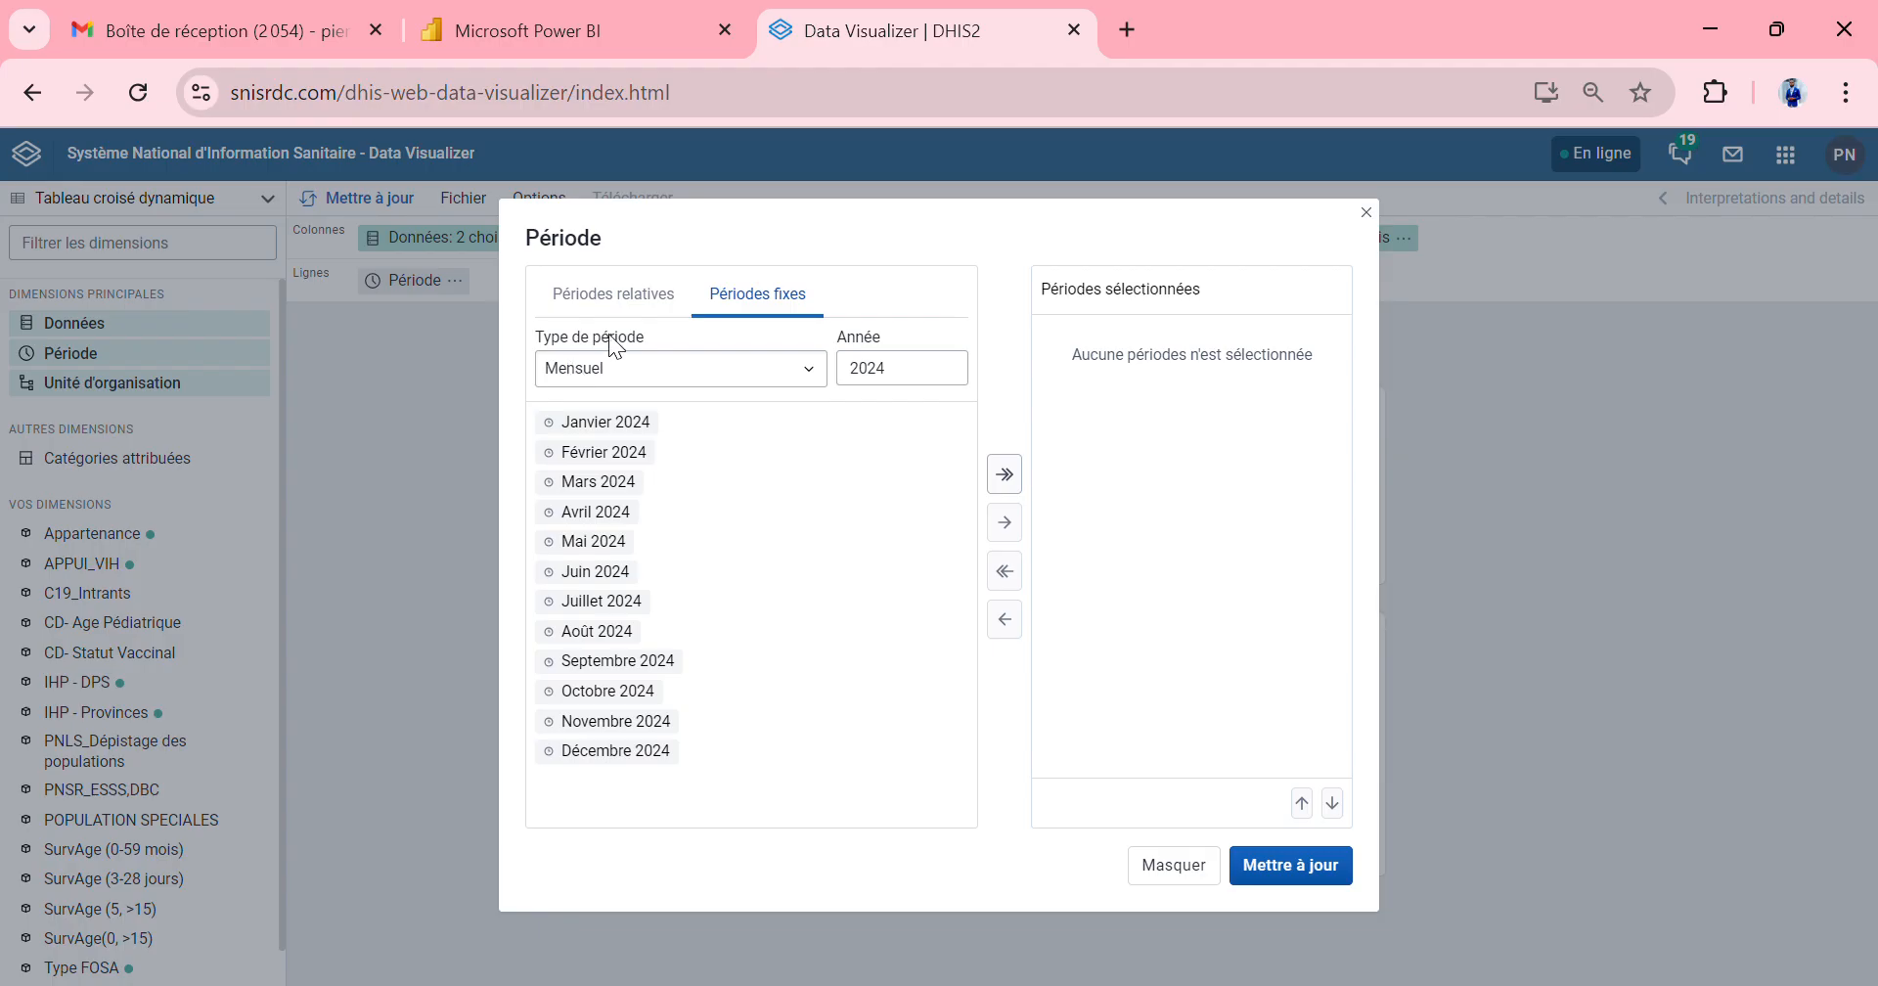
left_click(614, 367)
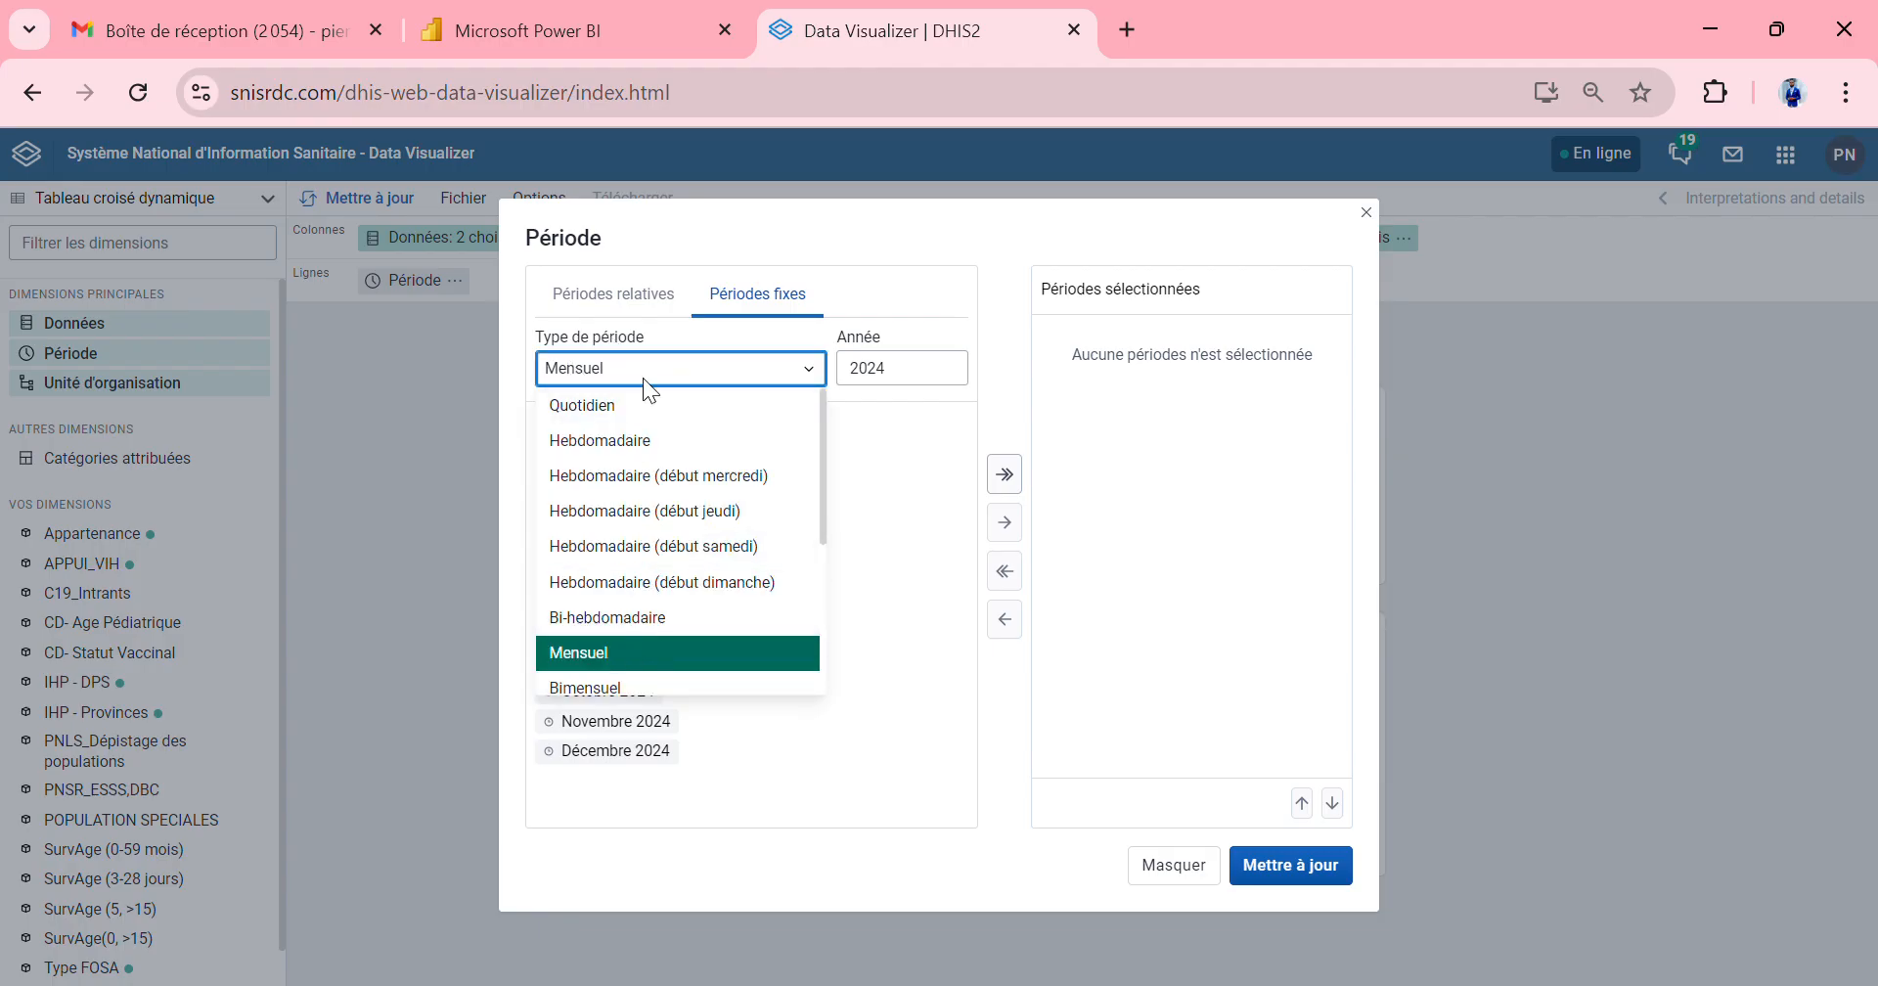
scroll(601, 477, "down", 3)
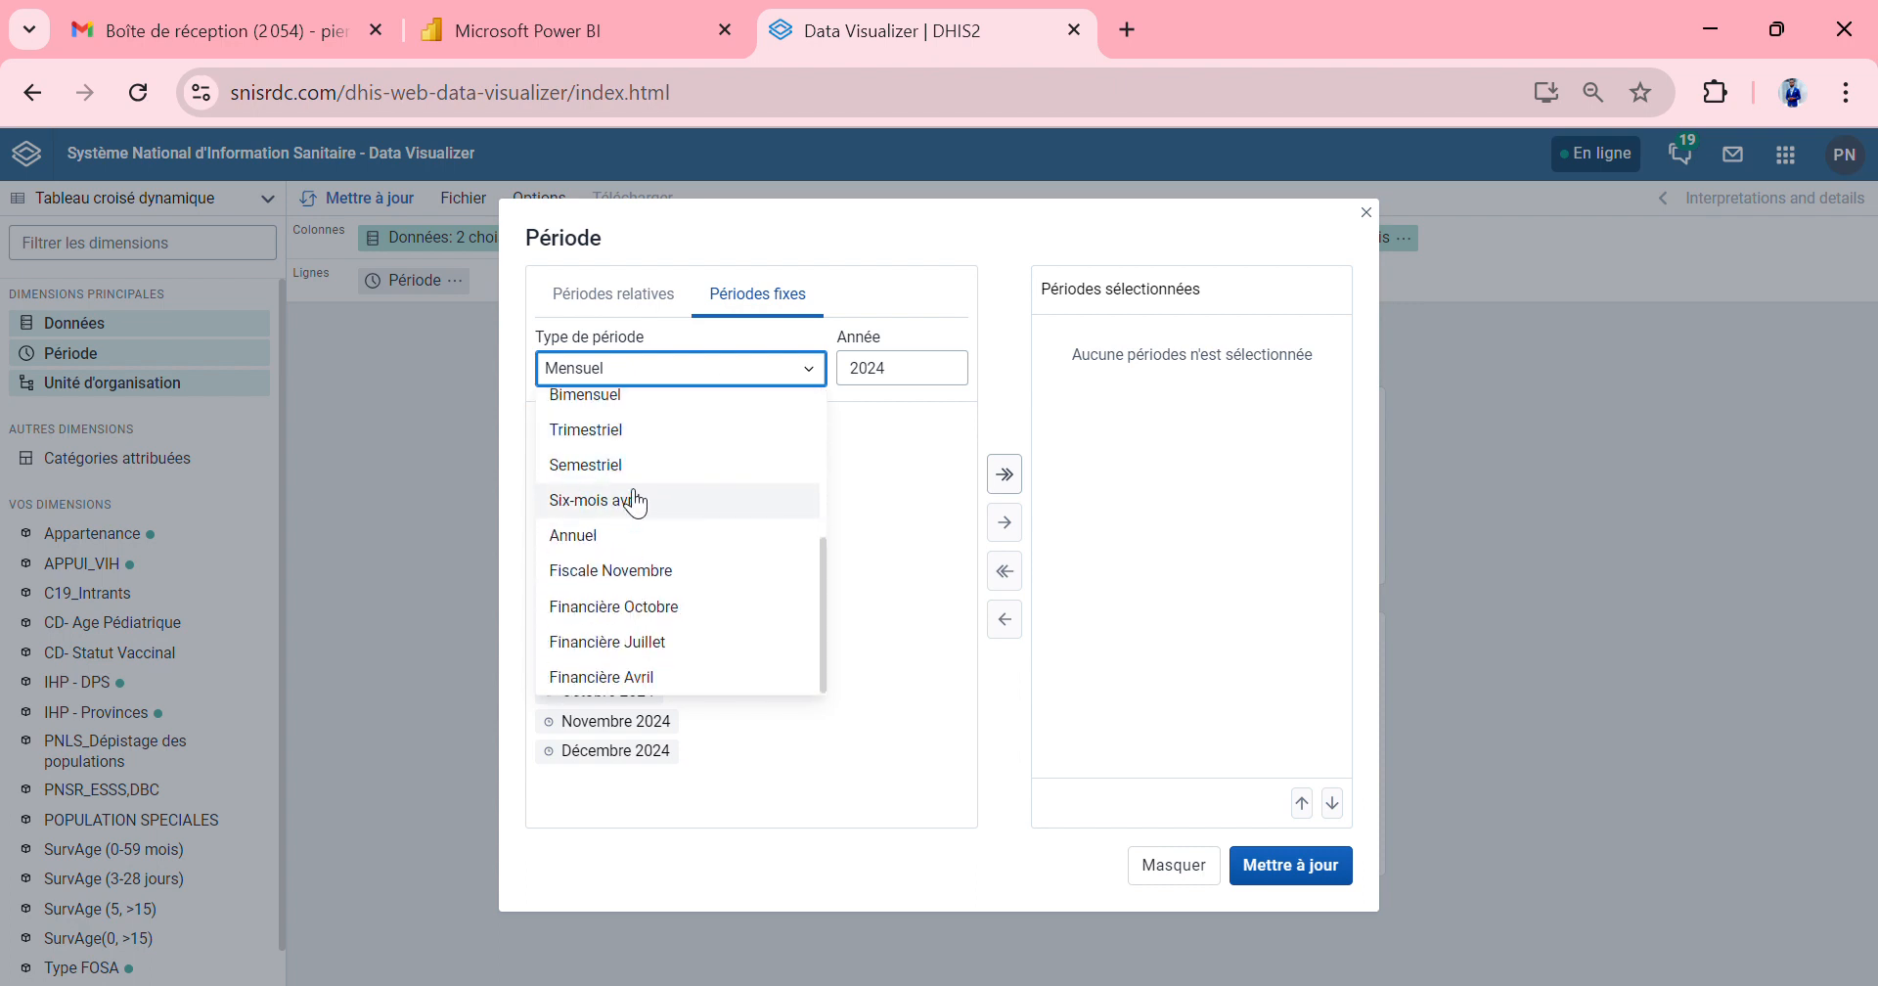
scroll(696, 558, "up", 3)
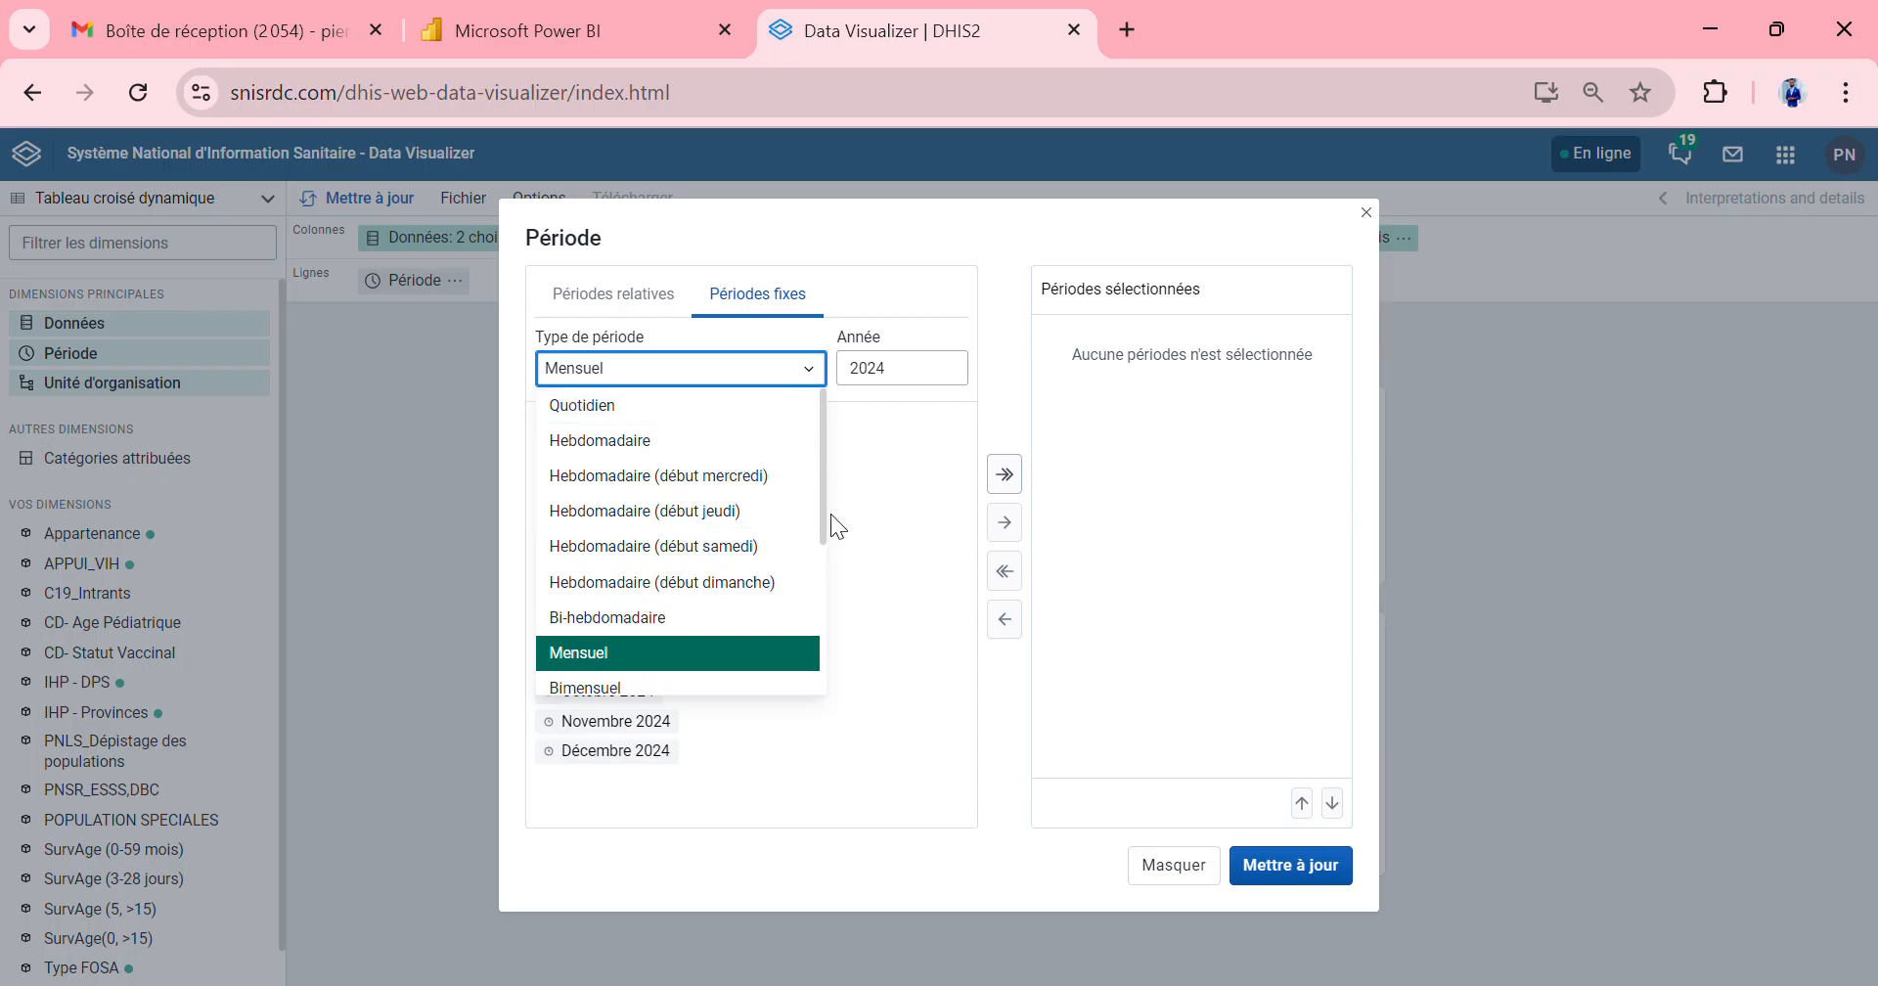
left_click(914, 601)
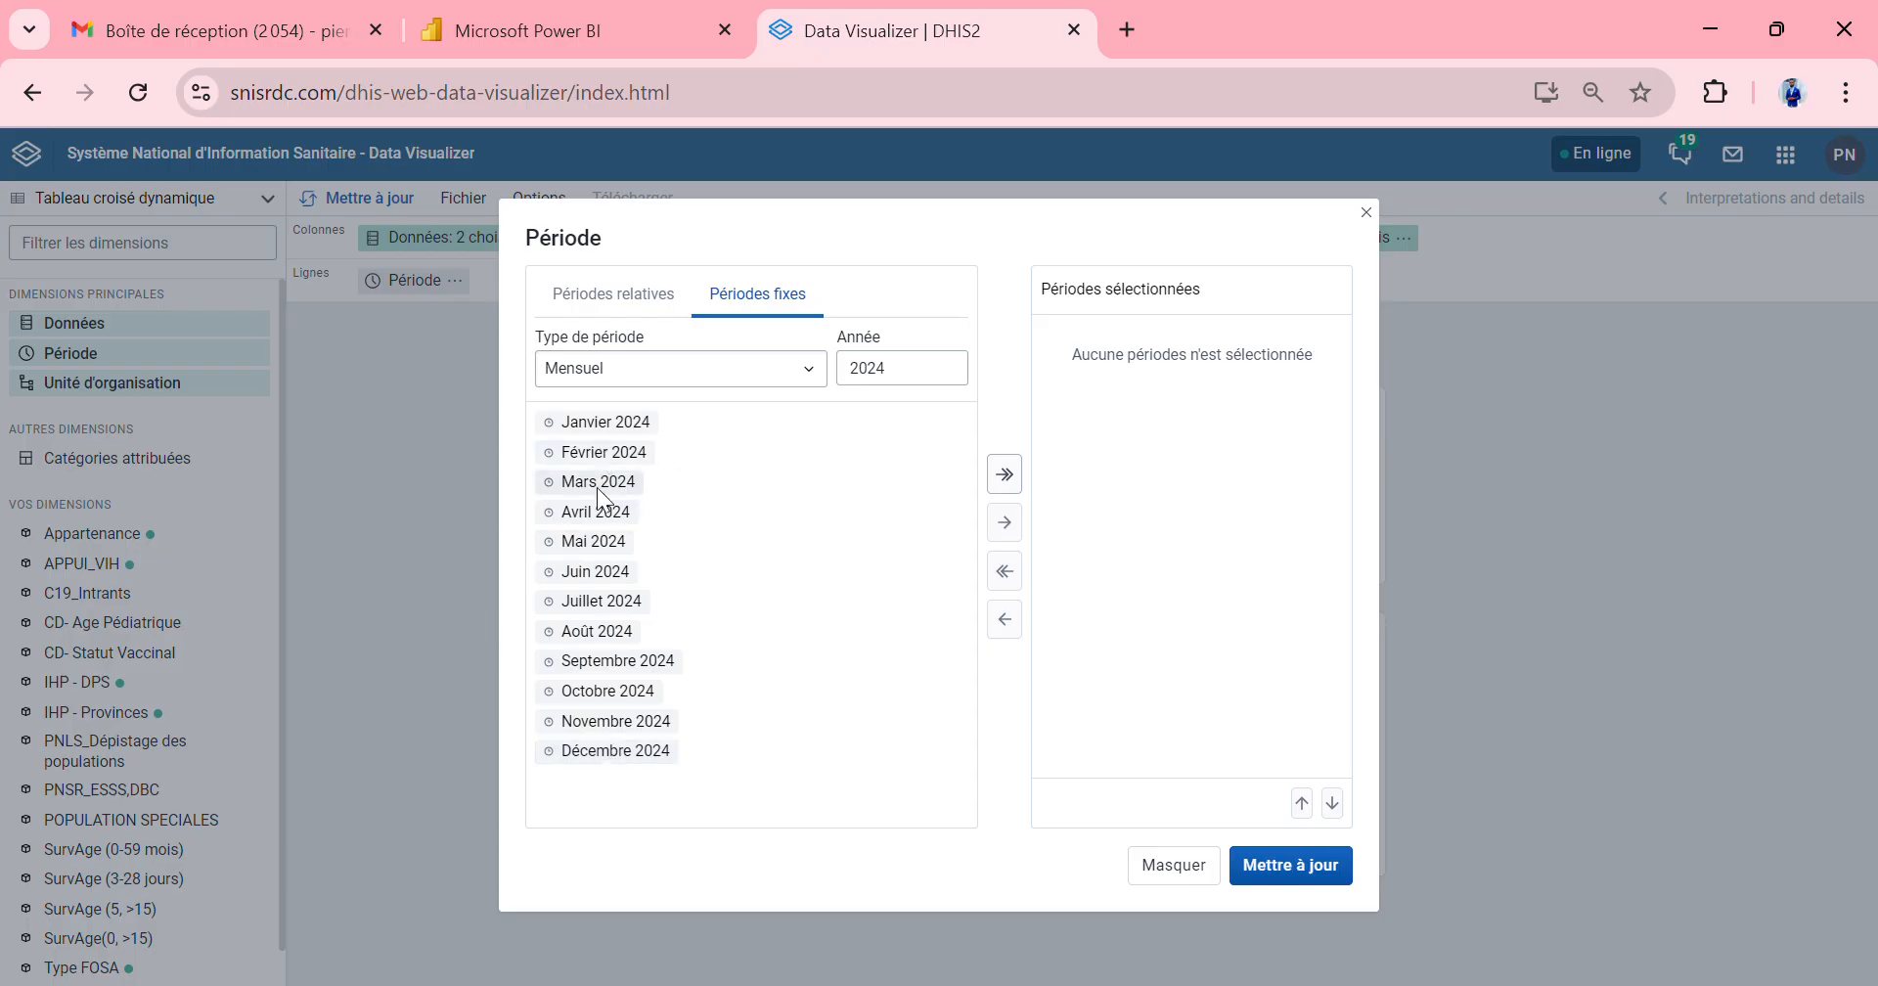
Select the fixed monthly periods Août 2024 and Août 2023 for the Période dimension
double_click(597, 632)
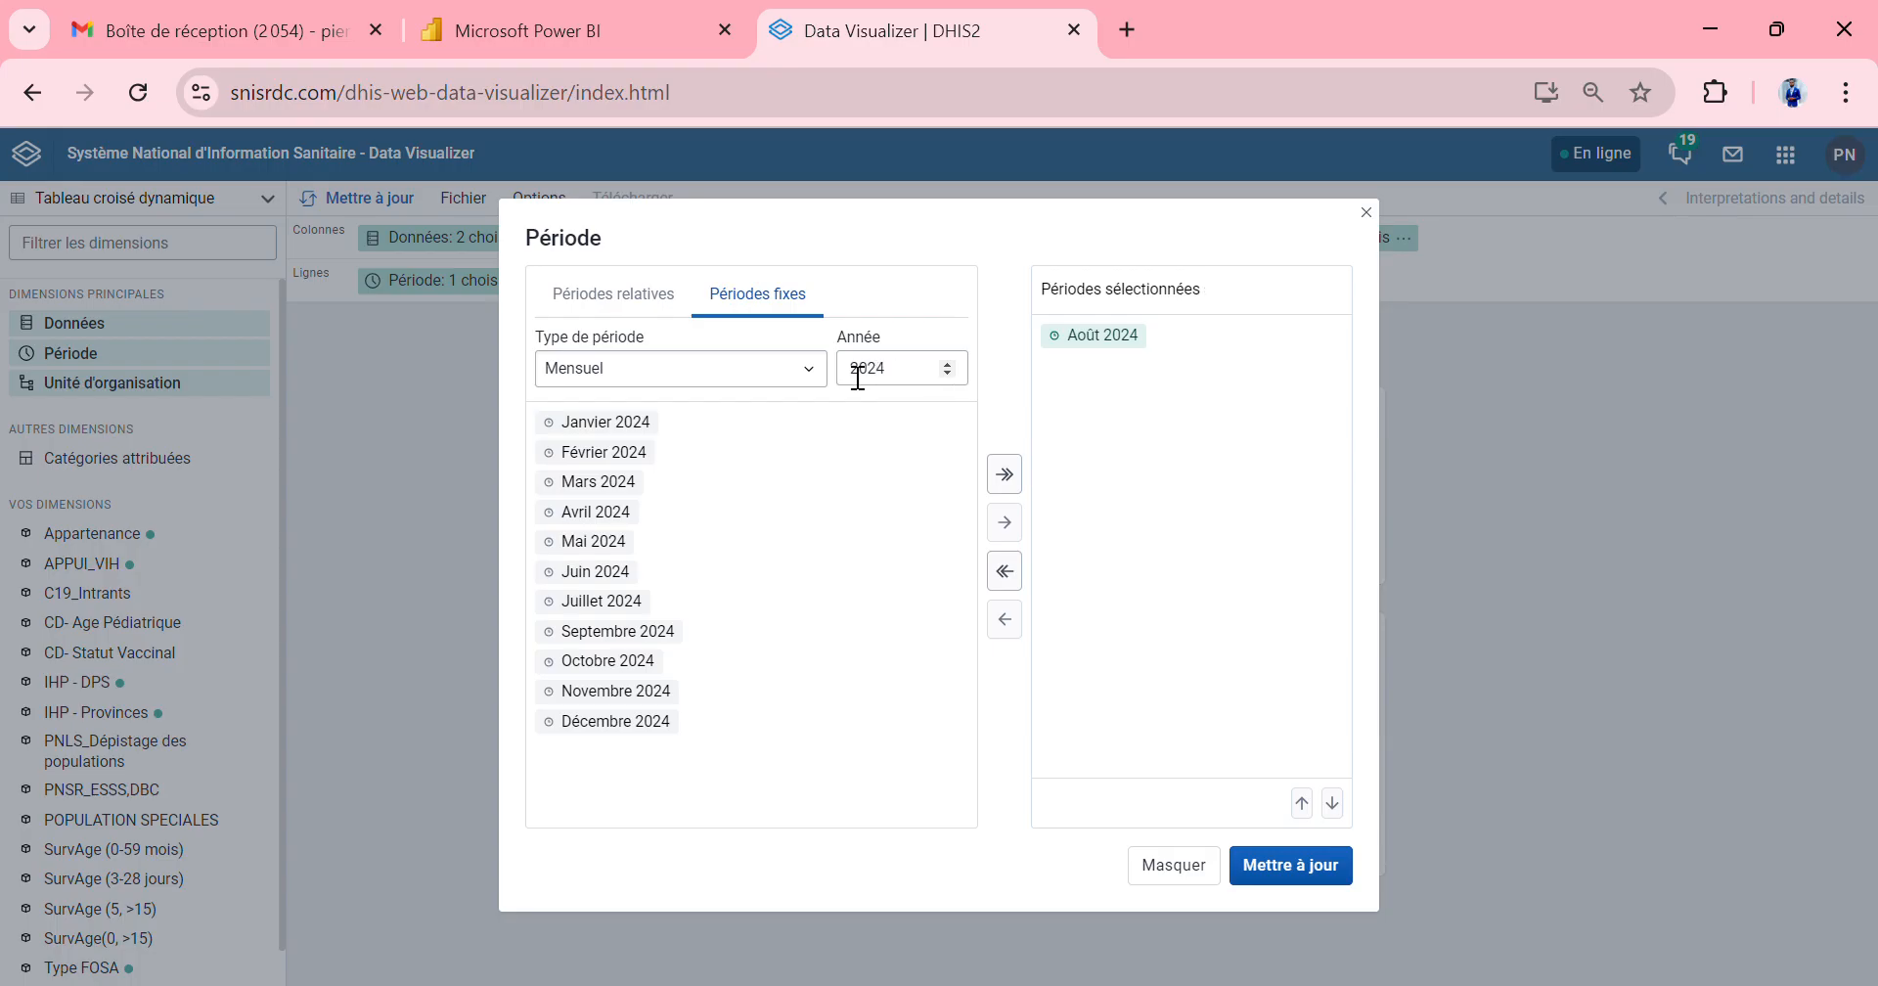
left_click(946, 371)
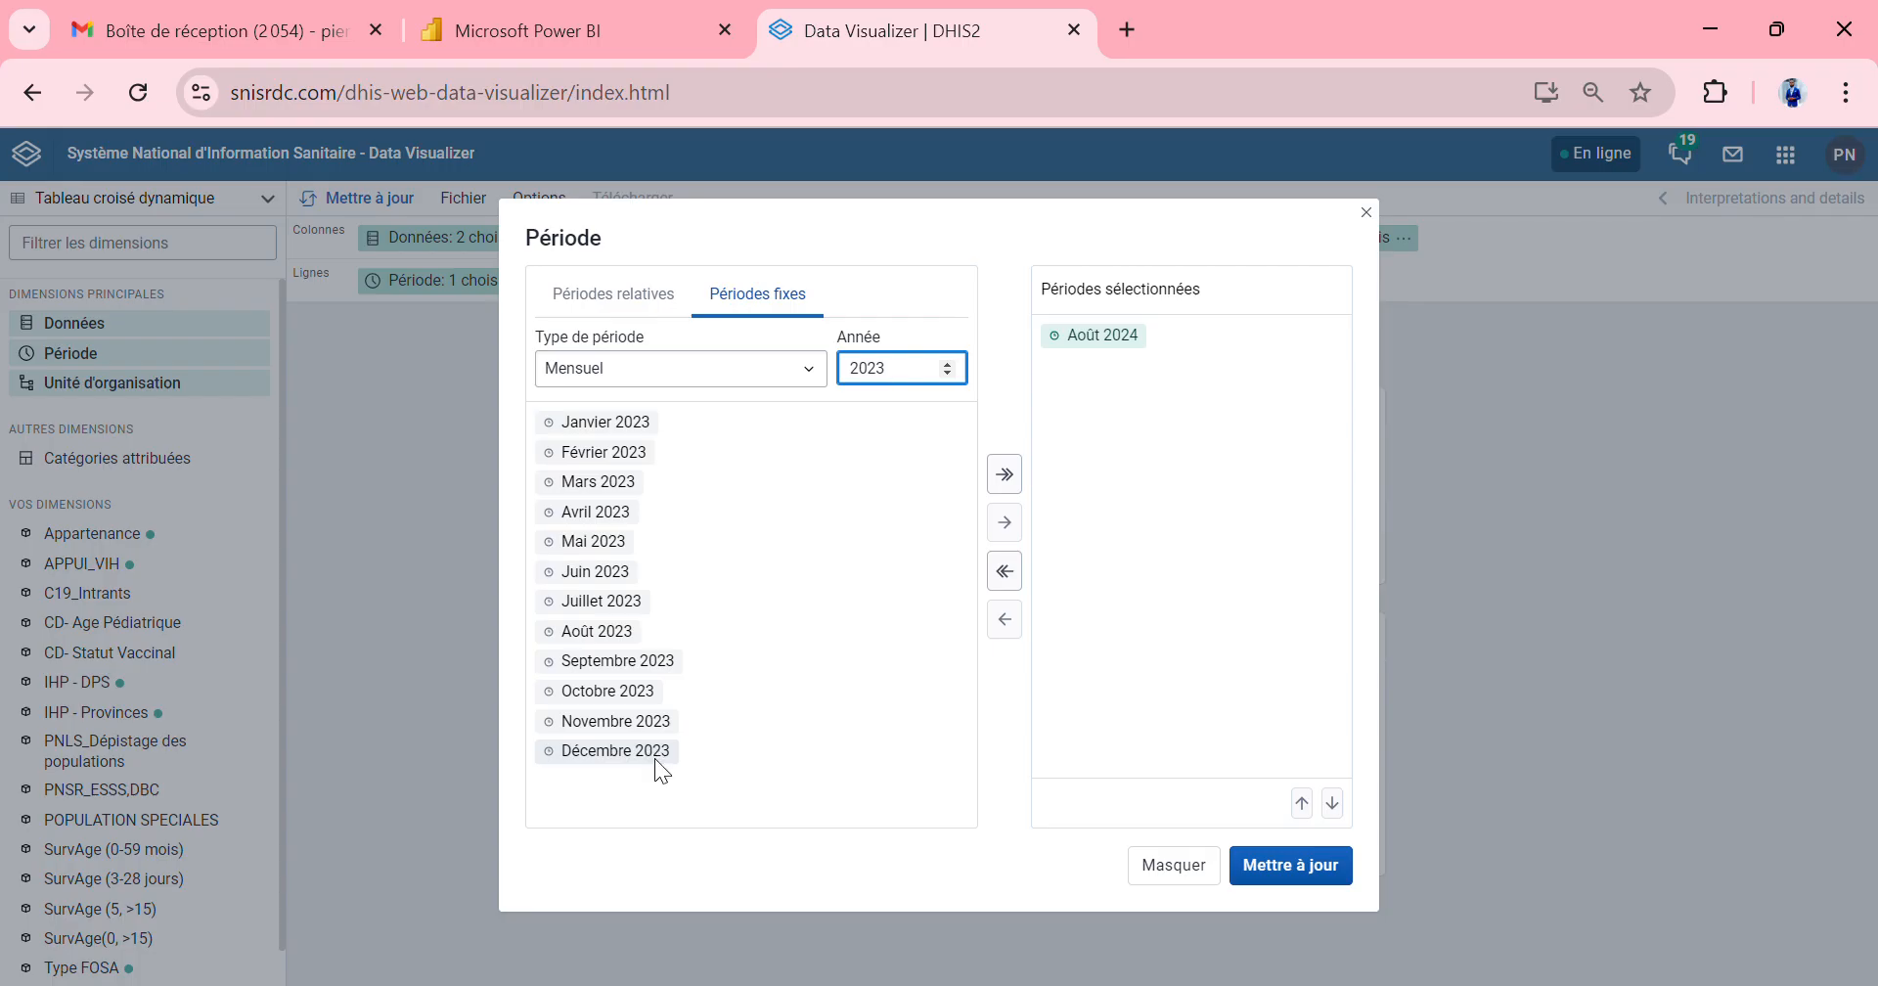
double_click(571, 630)
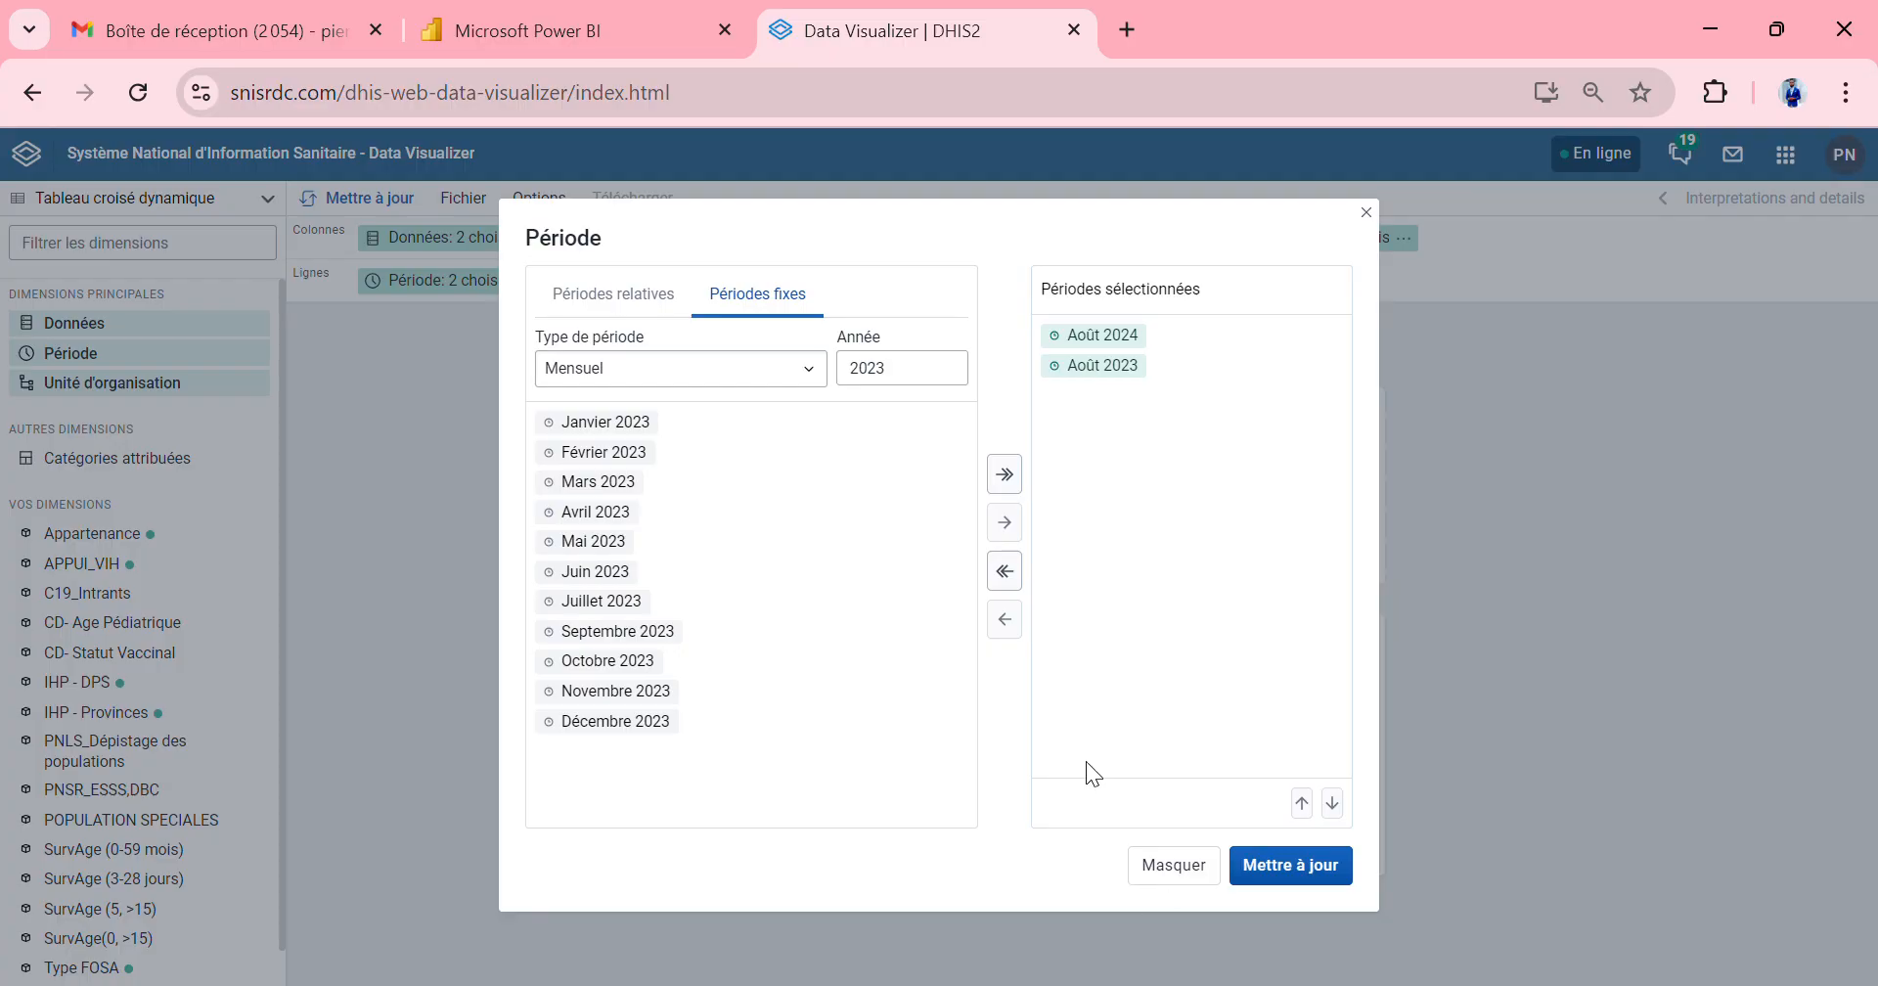
left_click(1169, 865)
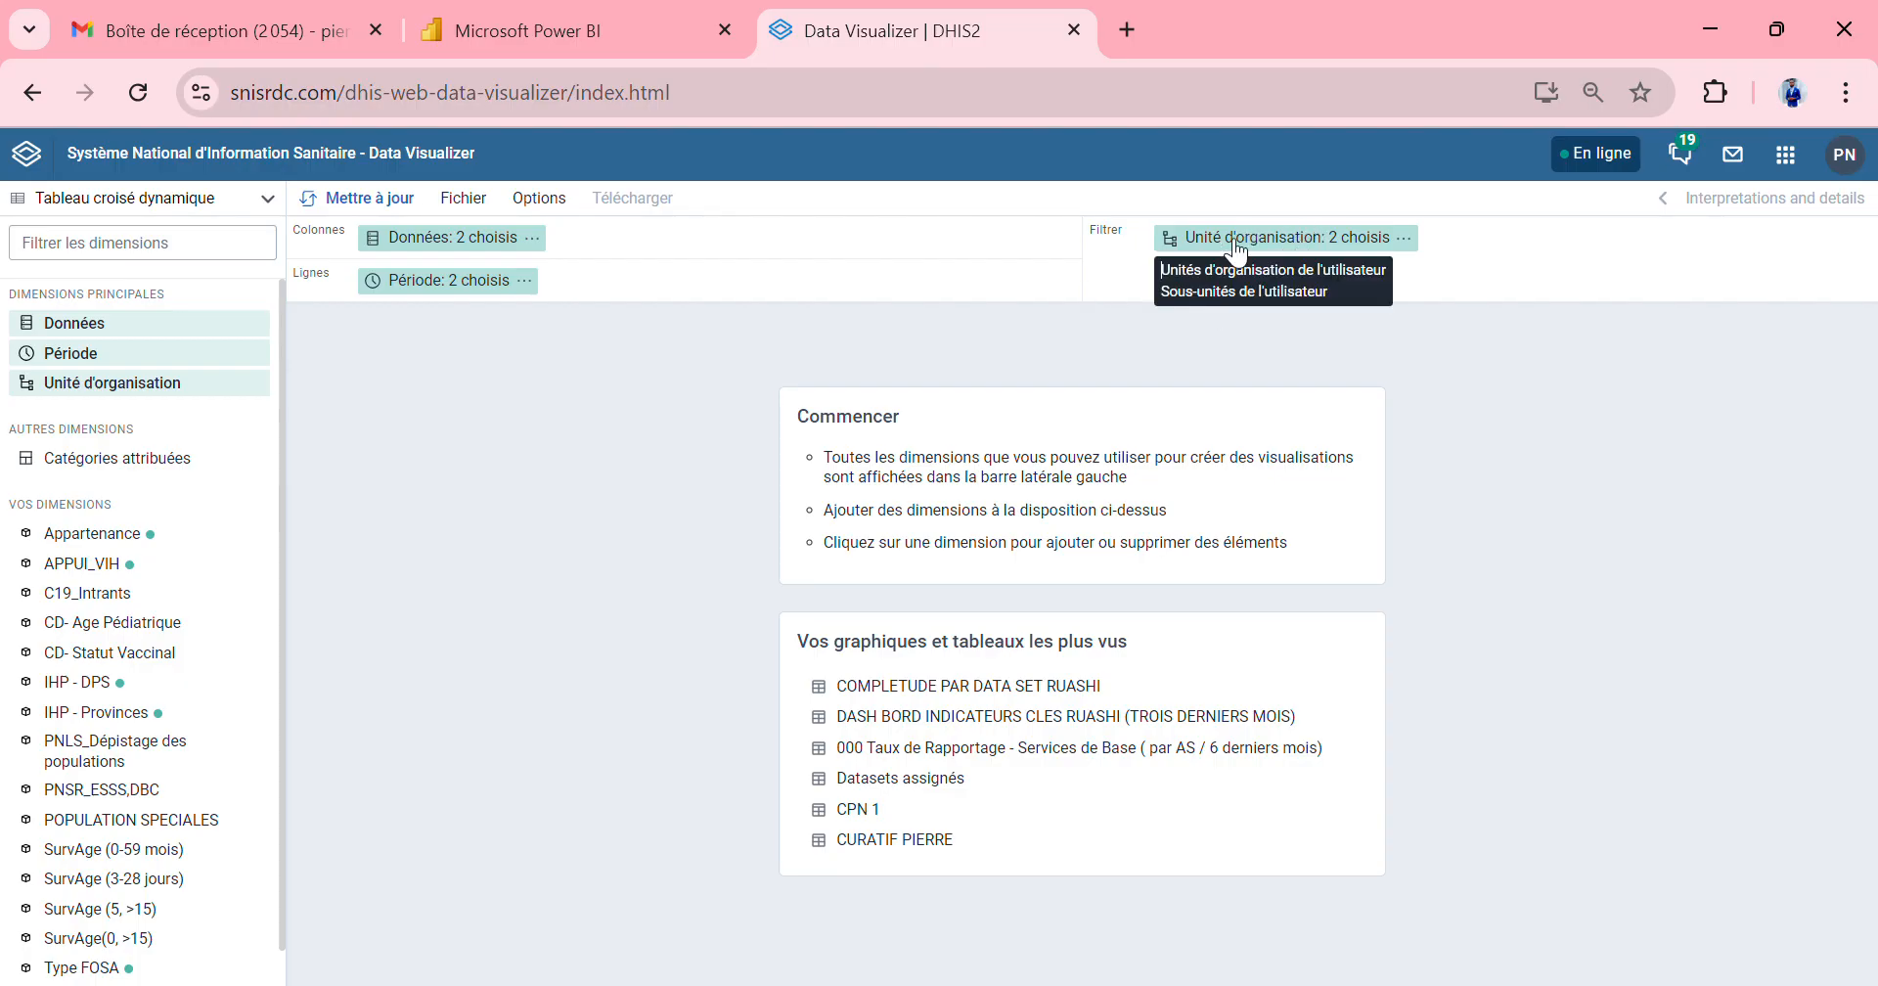
Move Unité d'organisation to the rows and Période to the columns ahead of Données, and update the table
left_click_drag(1247, 238, 646, 305)
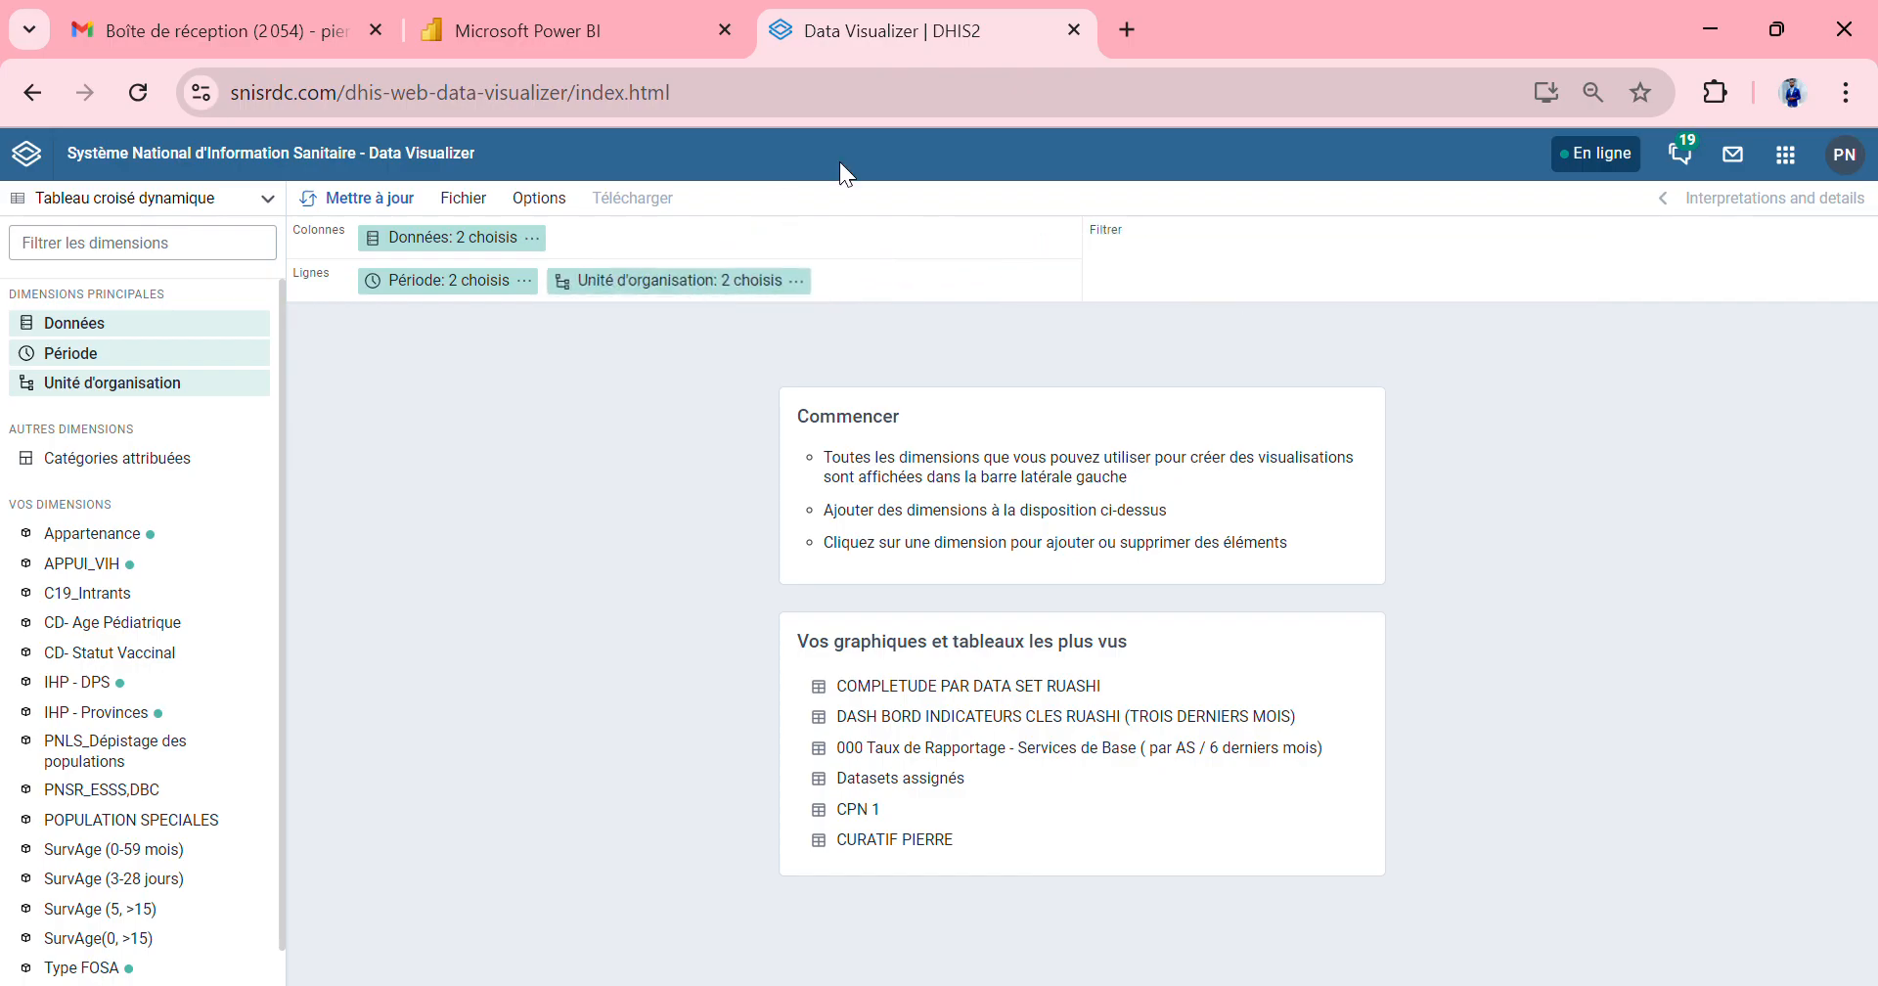
left_click_drag(440, 281, 445, 241)
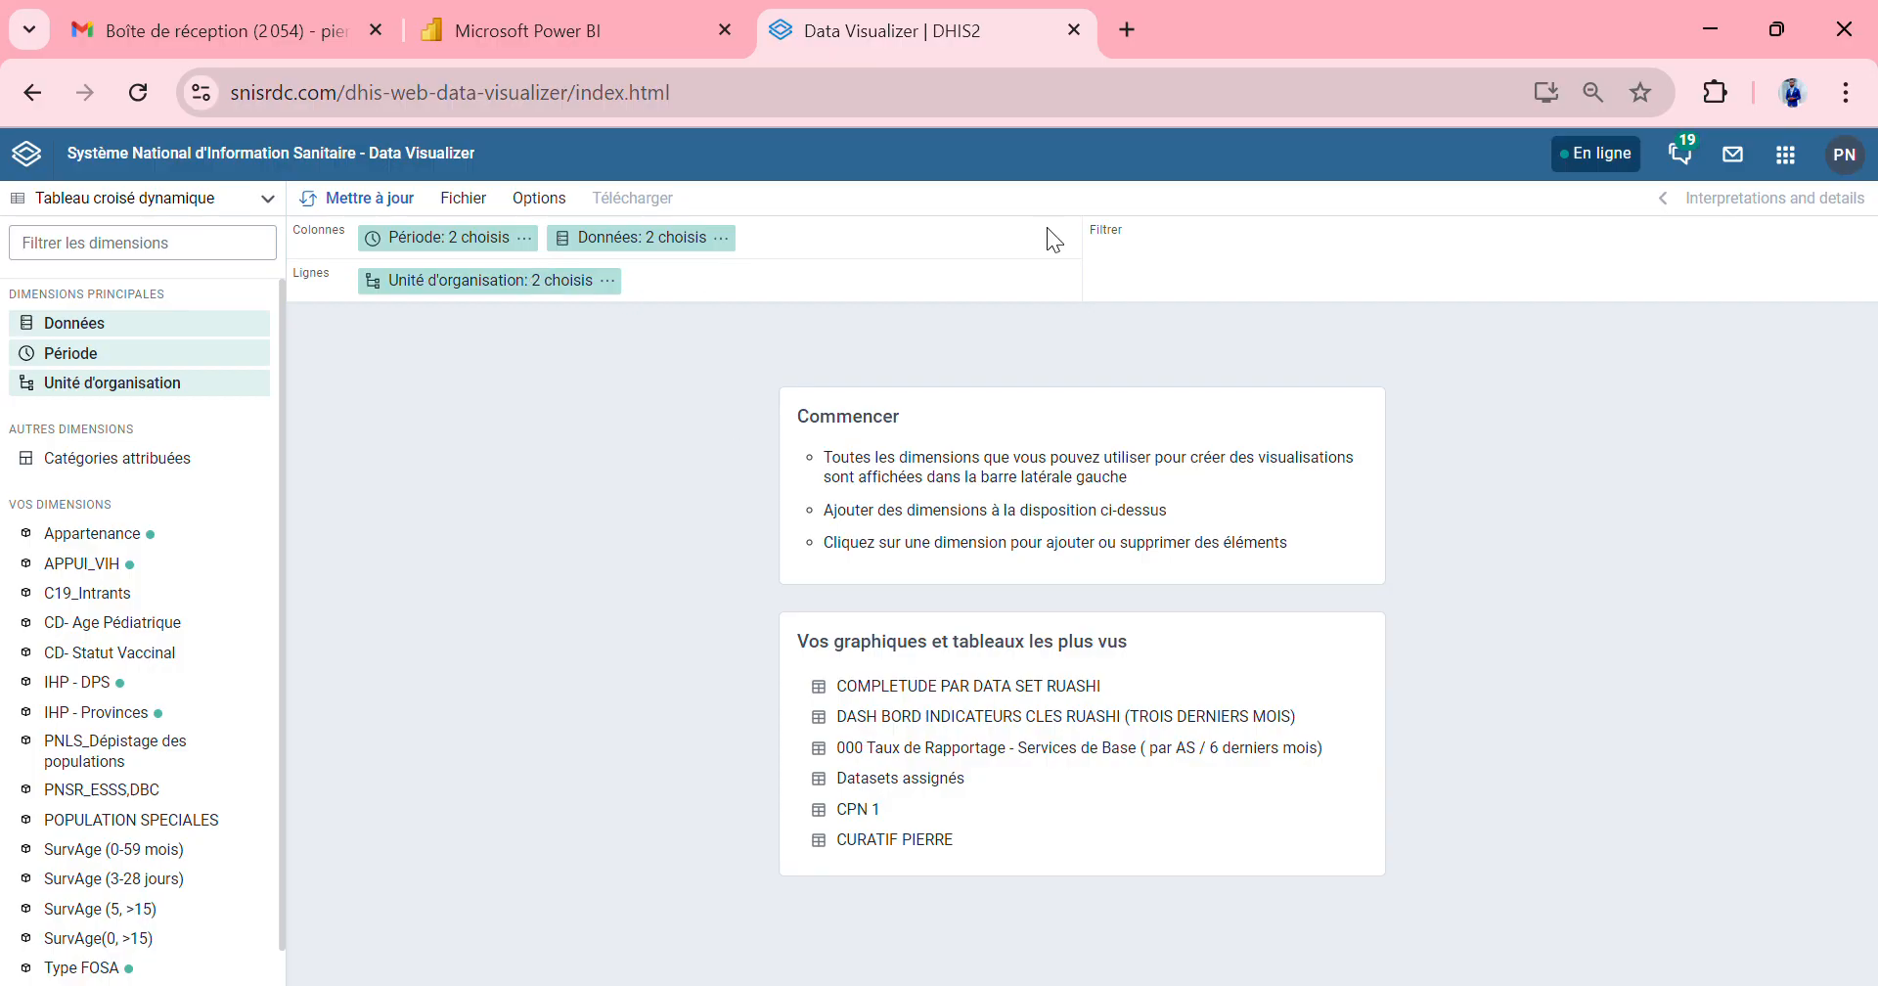
left_click(384, 207)
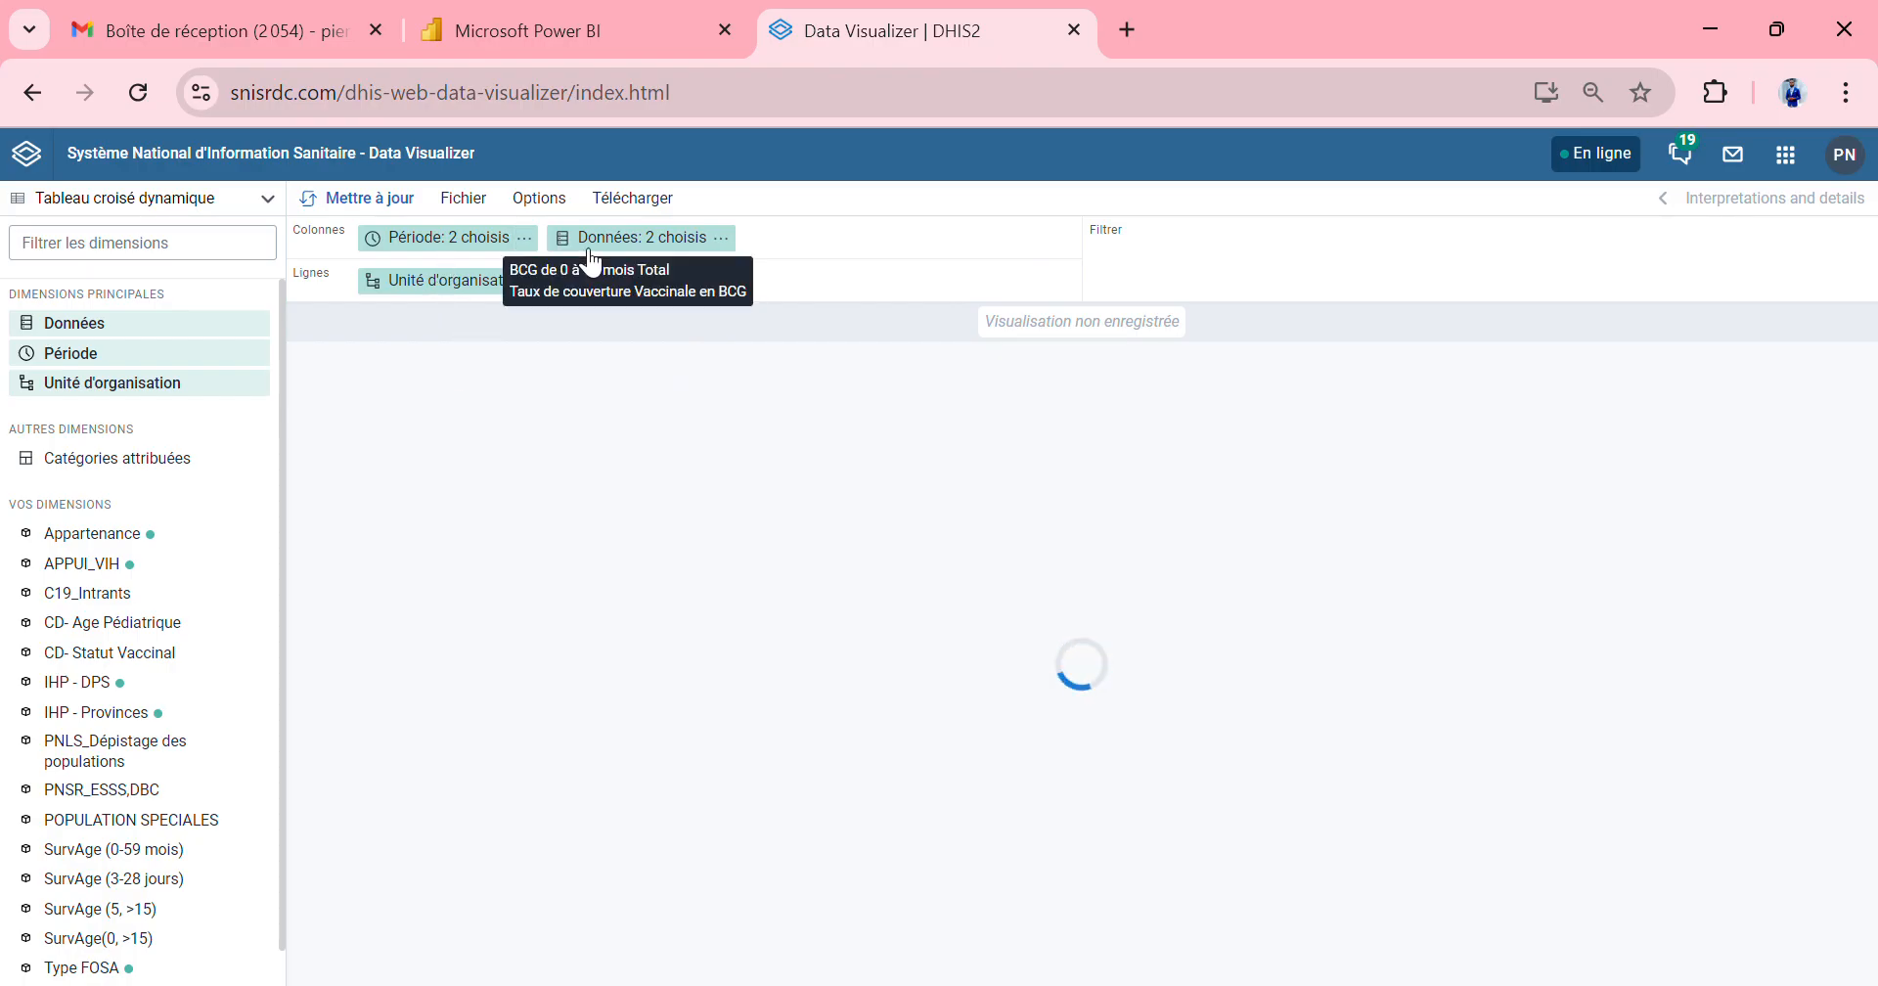
Remove Août 2023 from the selected periods and update the pivot table
mouse_move(495, 252)
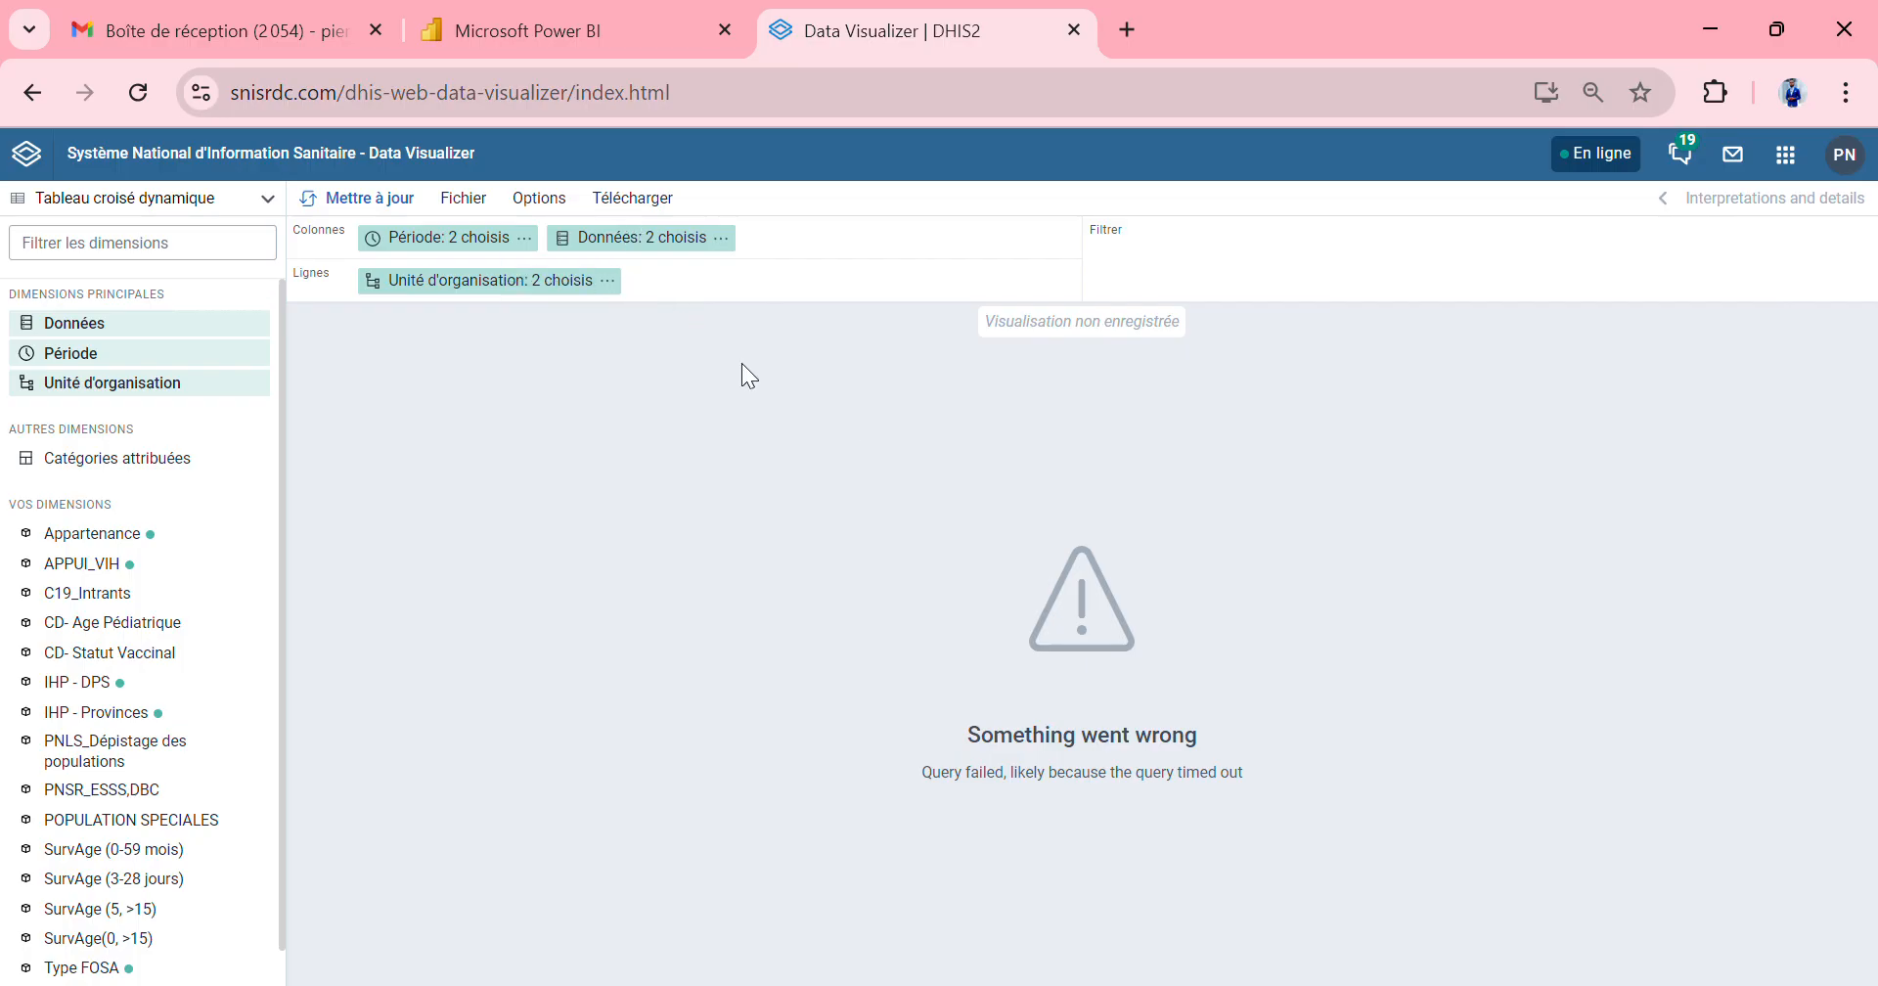
left_click(625, 237)
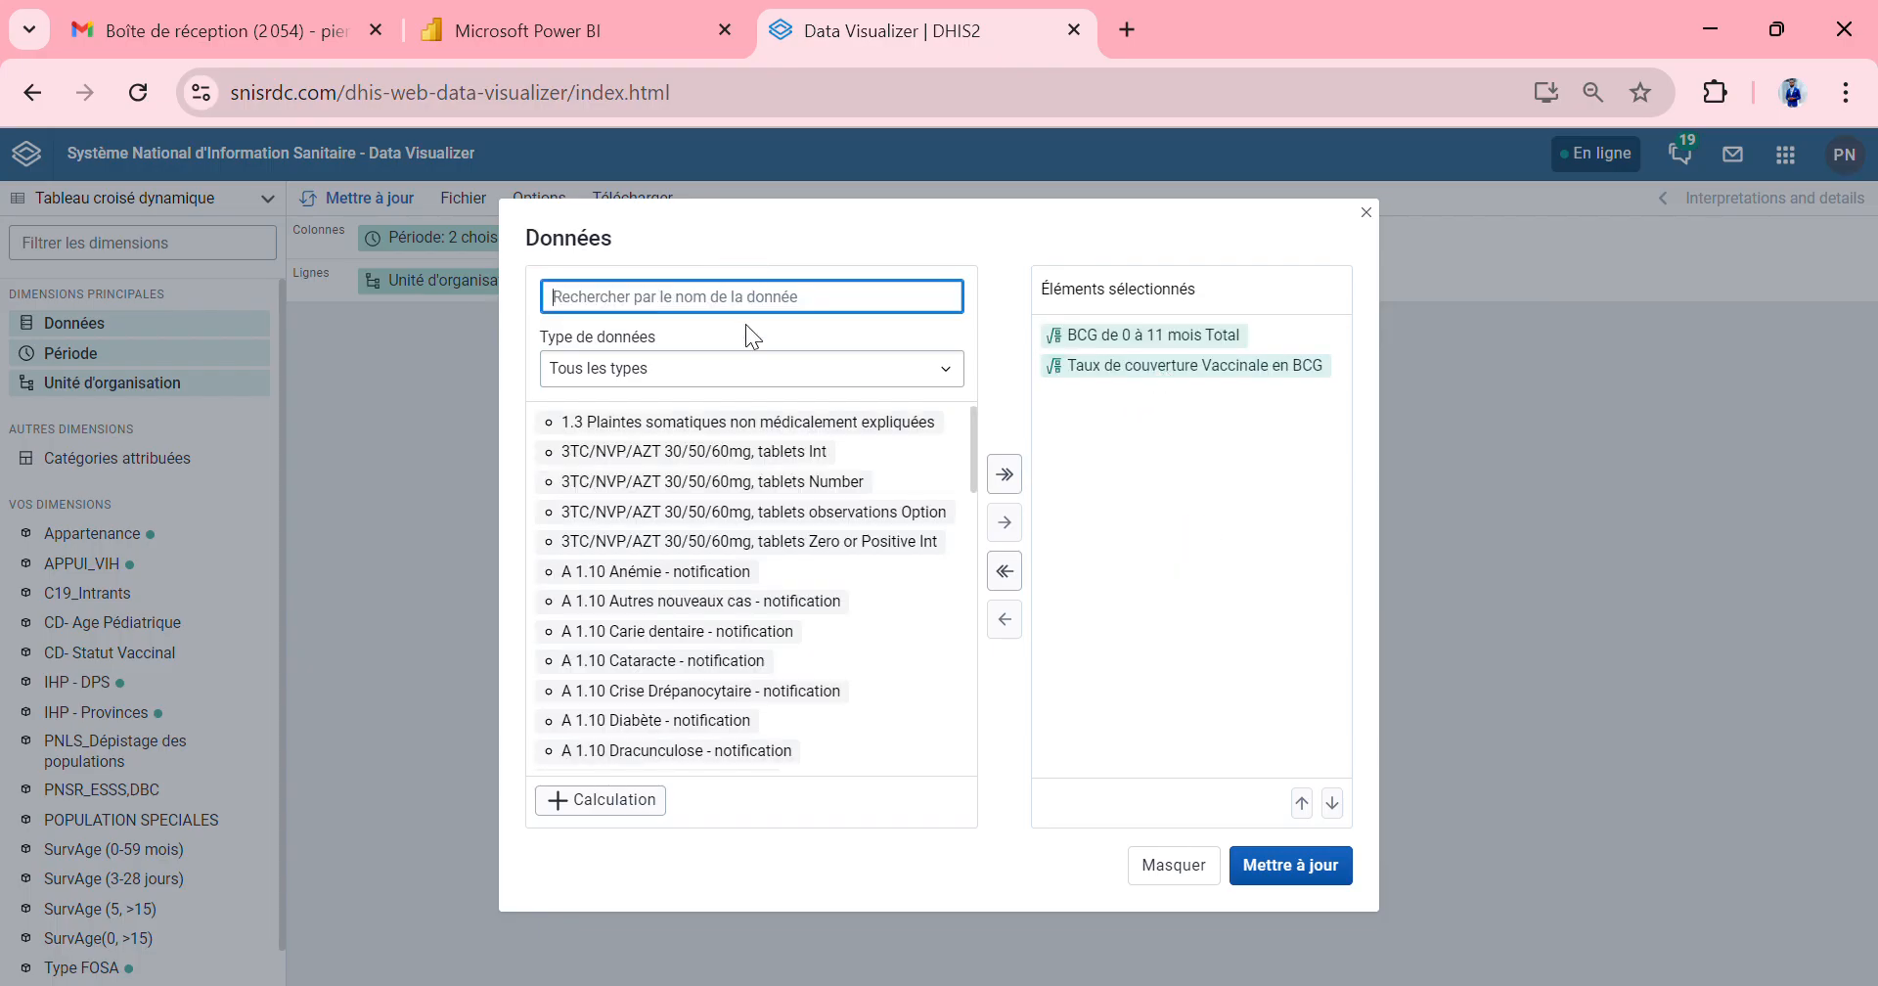
left_click(1453, 608)
left_click(493, 238)
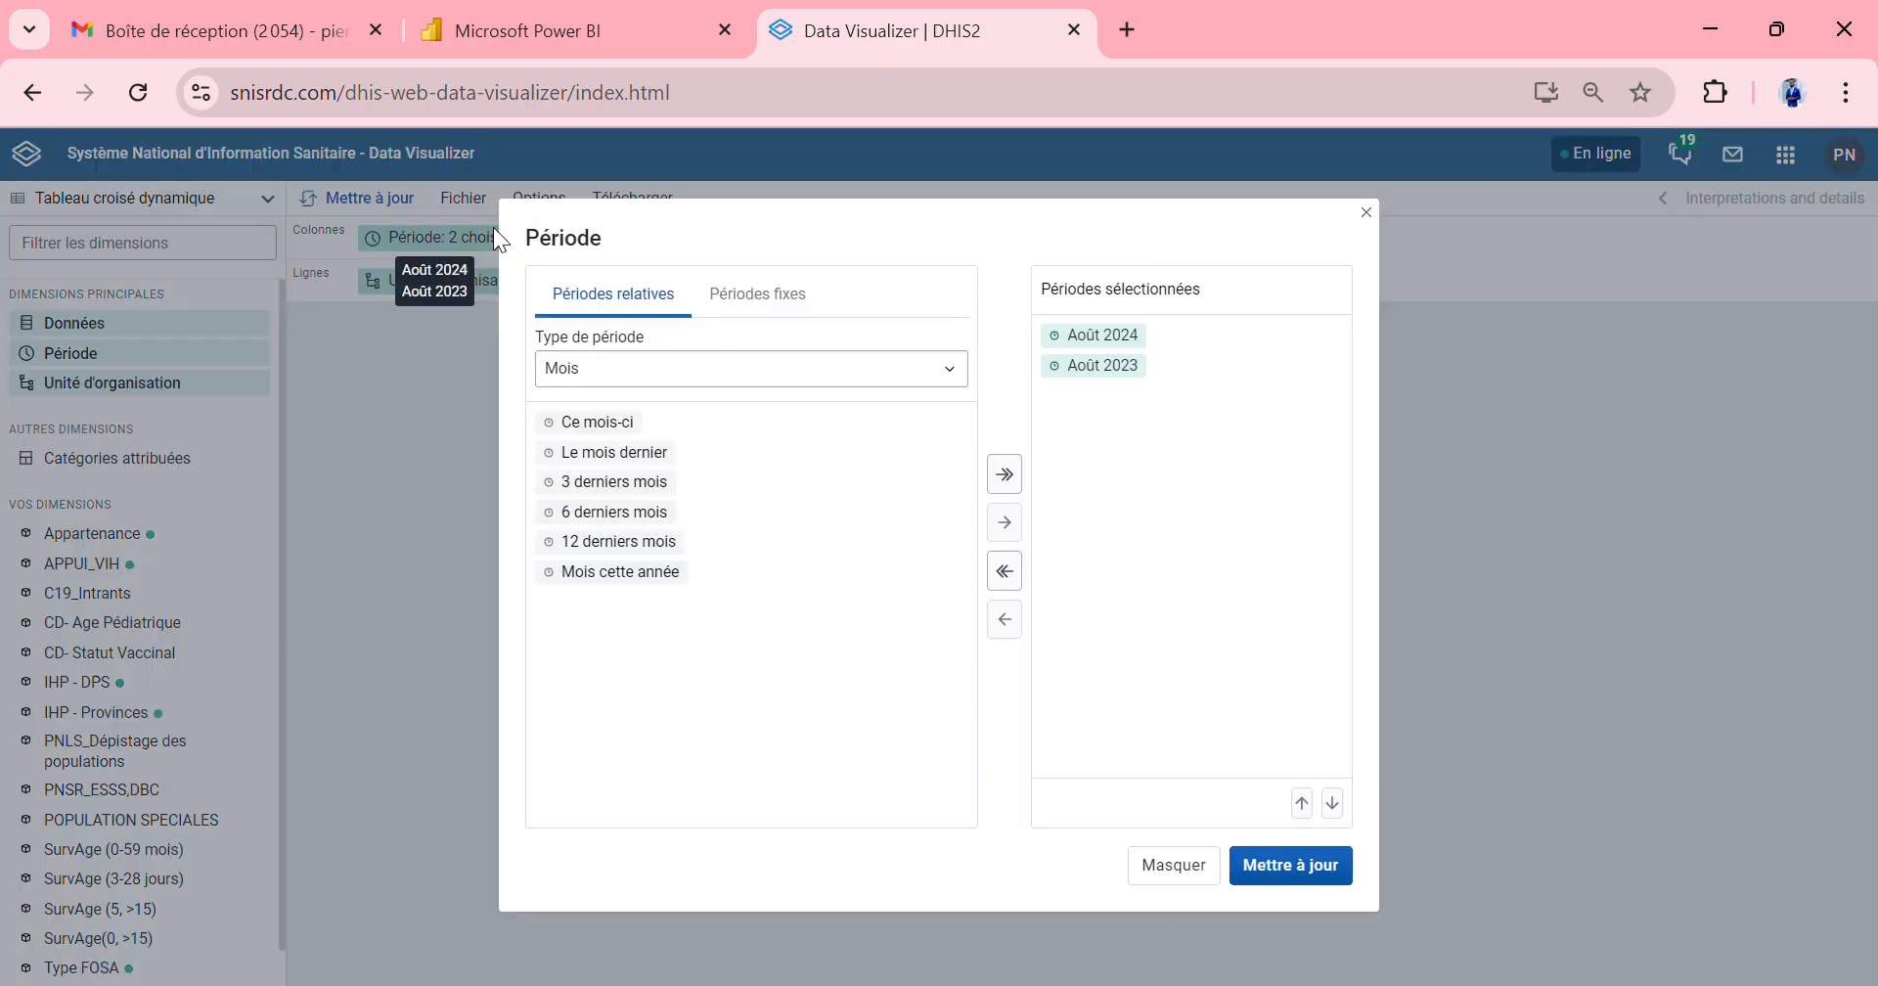
double_click(1129, 369)
left_click(1258, 866)
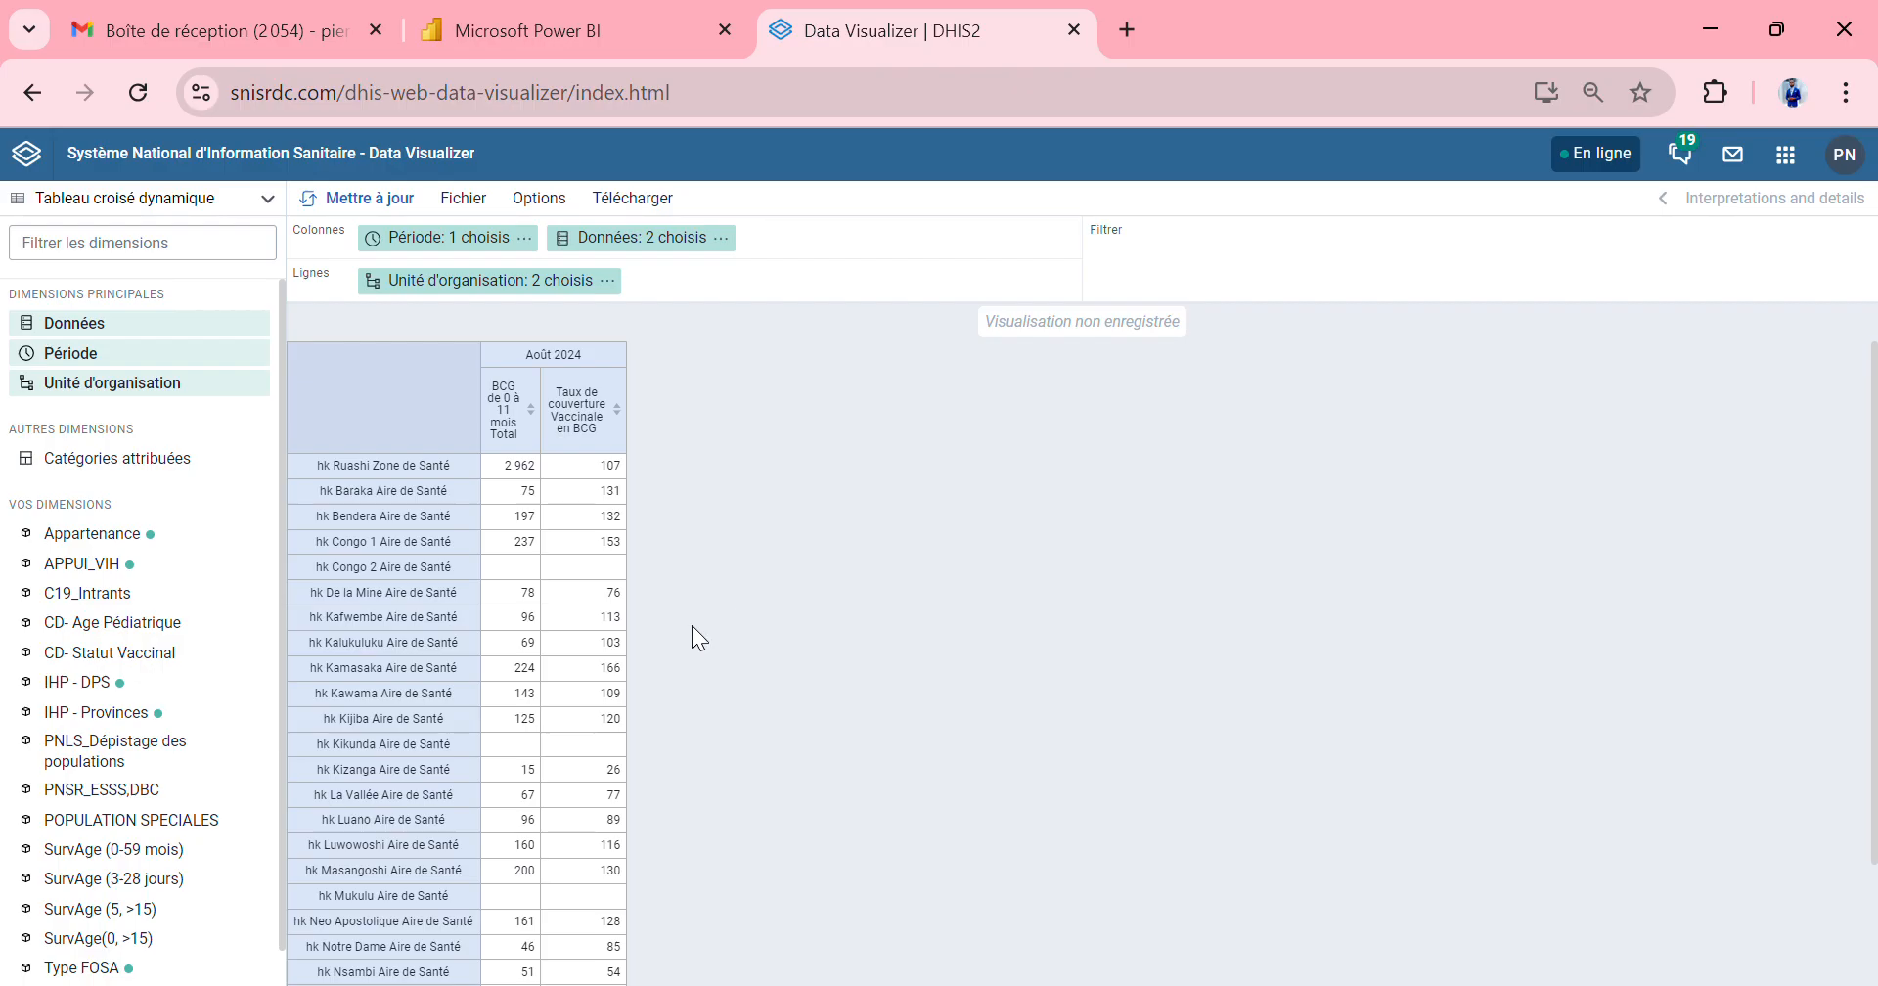
Review the BCG values per Aire de Santé and download the table layout as Excel (.xls)
scroll(726, 603, "down", 2)
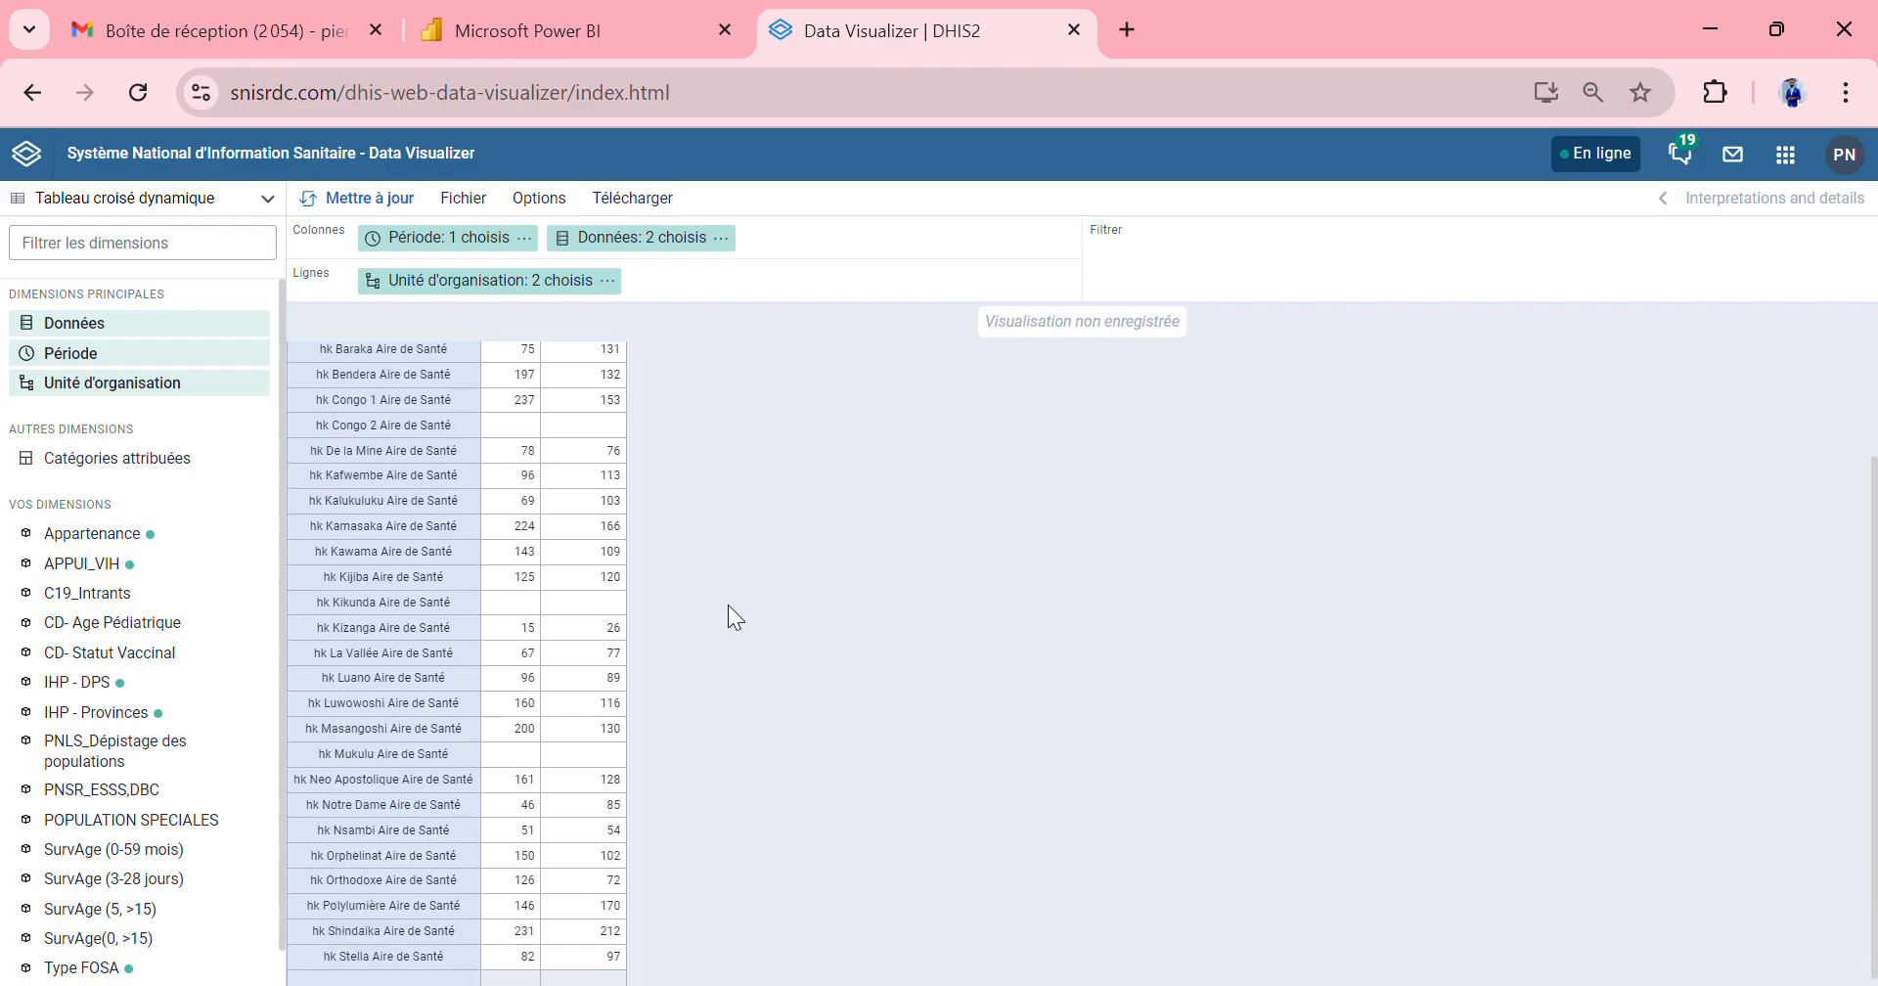
scroll(726, 610, "up", 2)
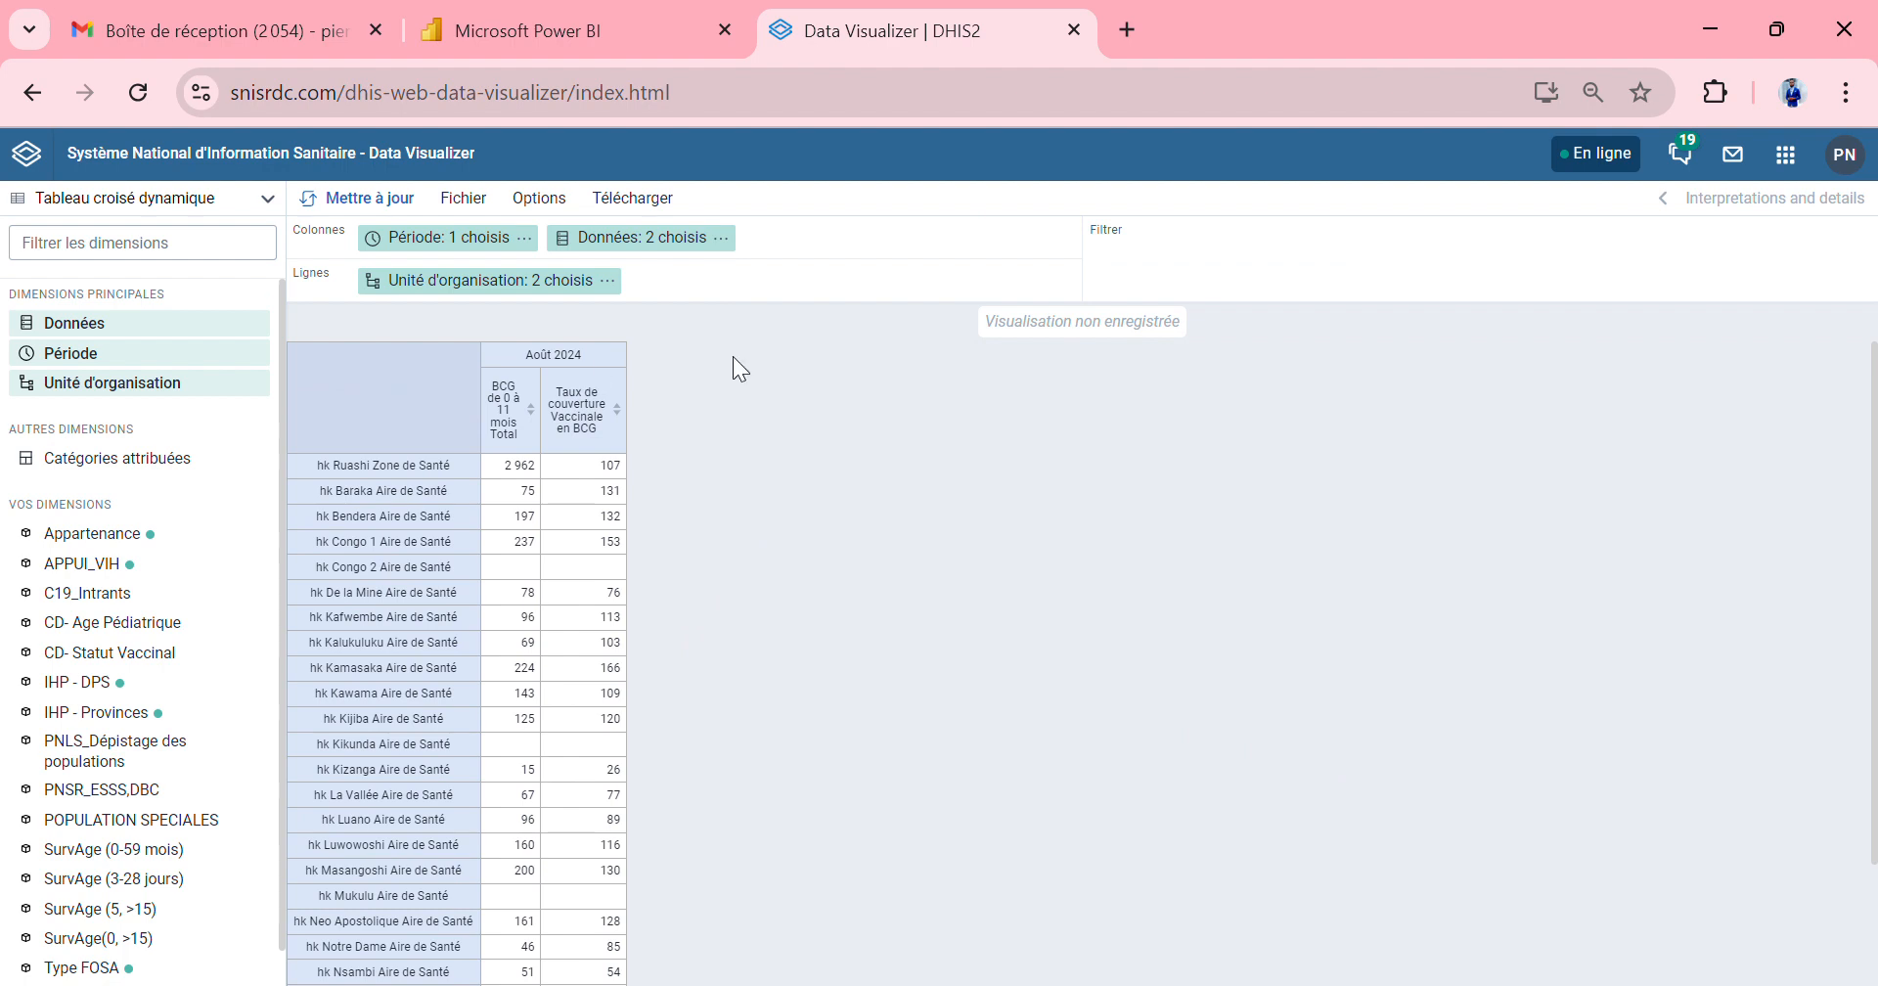
scroll(622, 575, "down", 3)
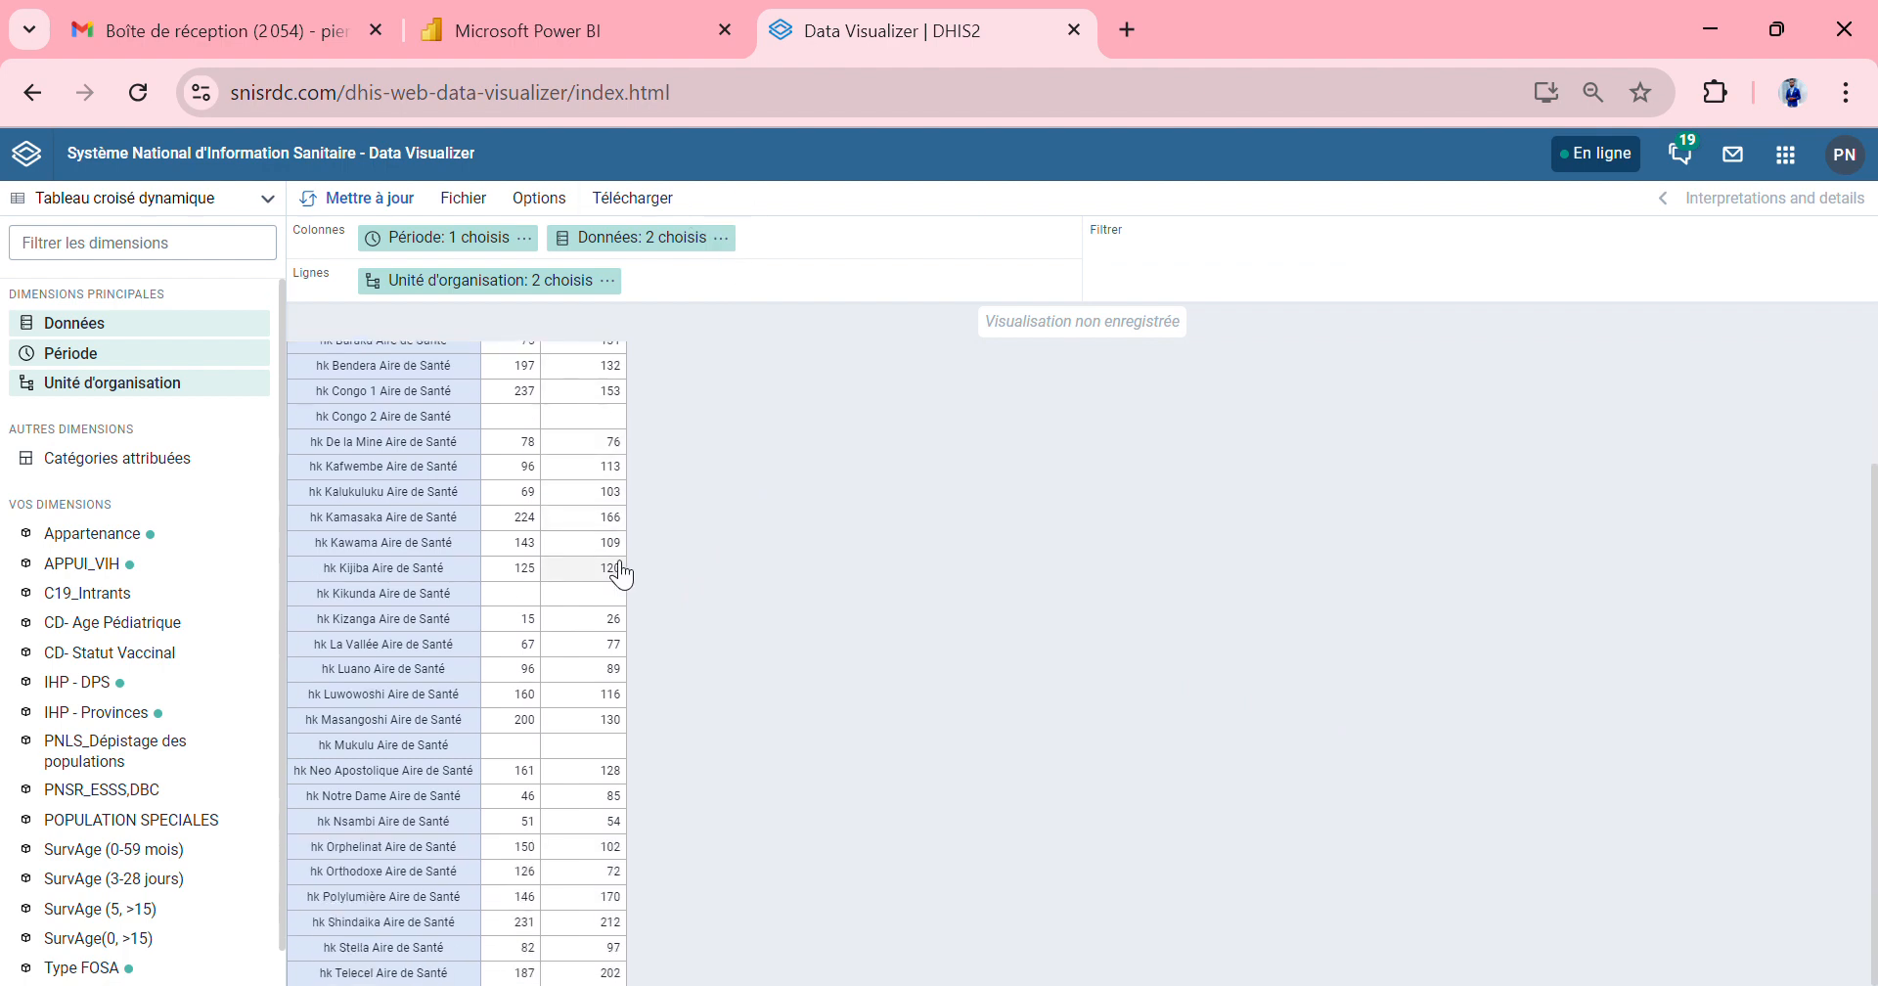
scroll(621, 575, "up", 3)
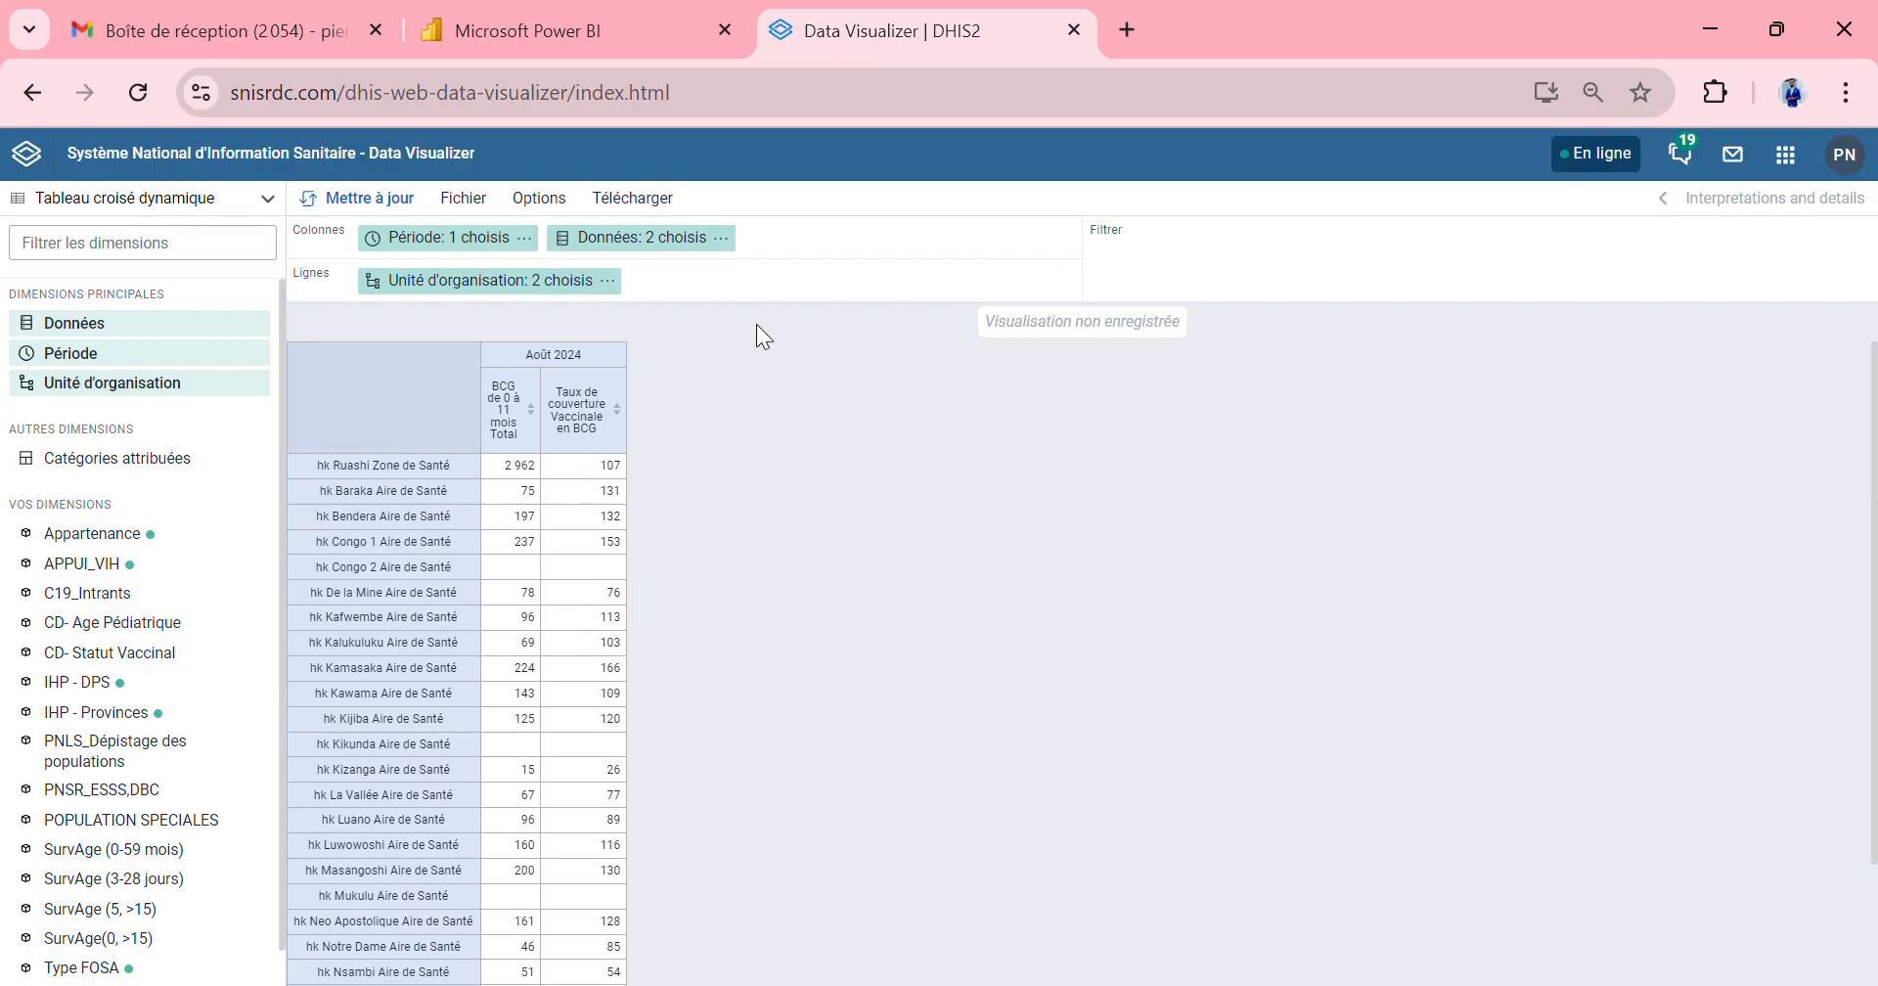
left_click(653, 197)
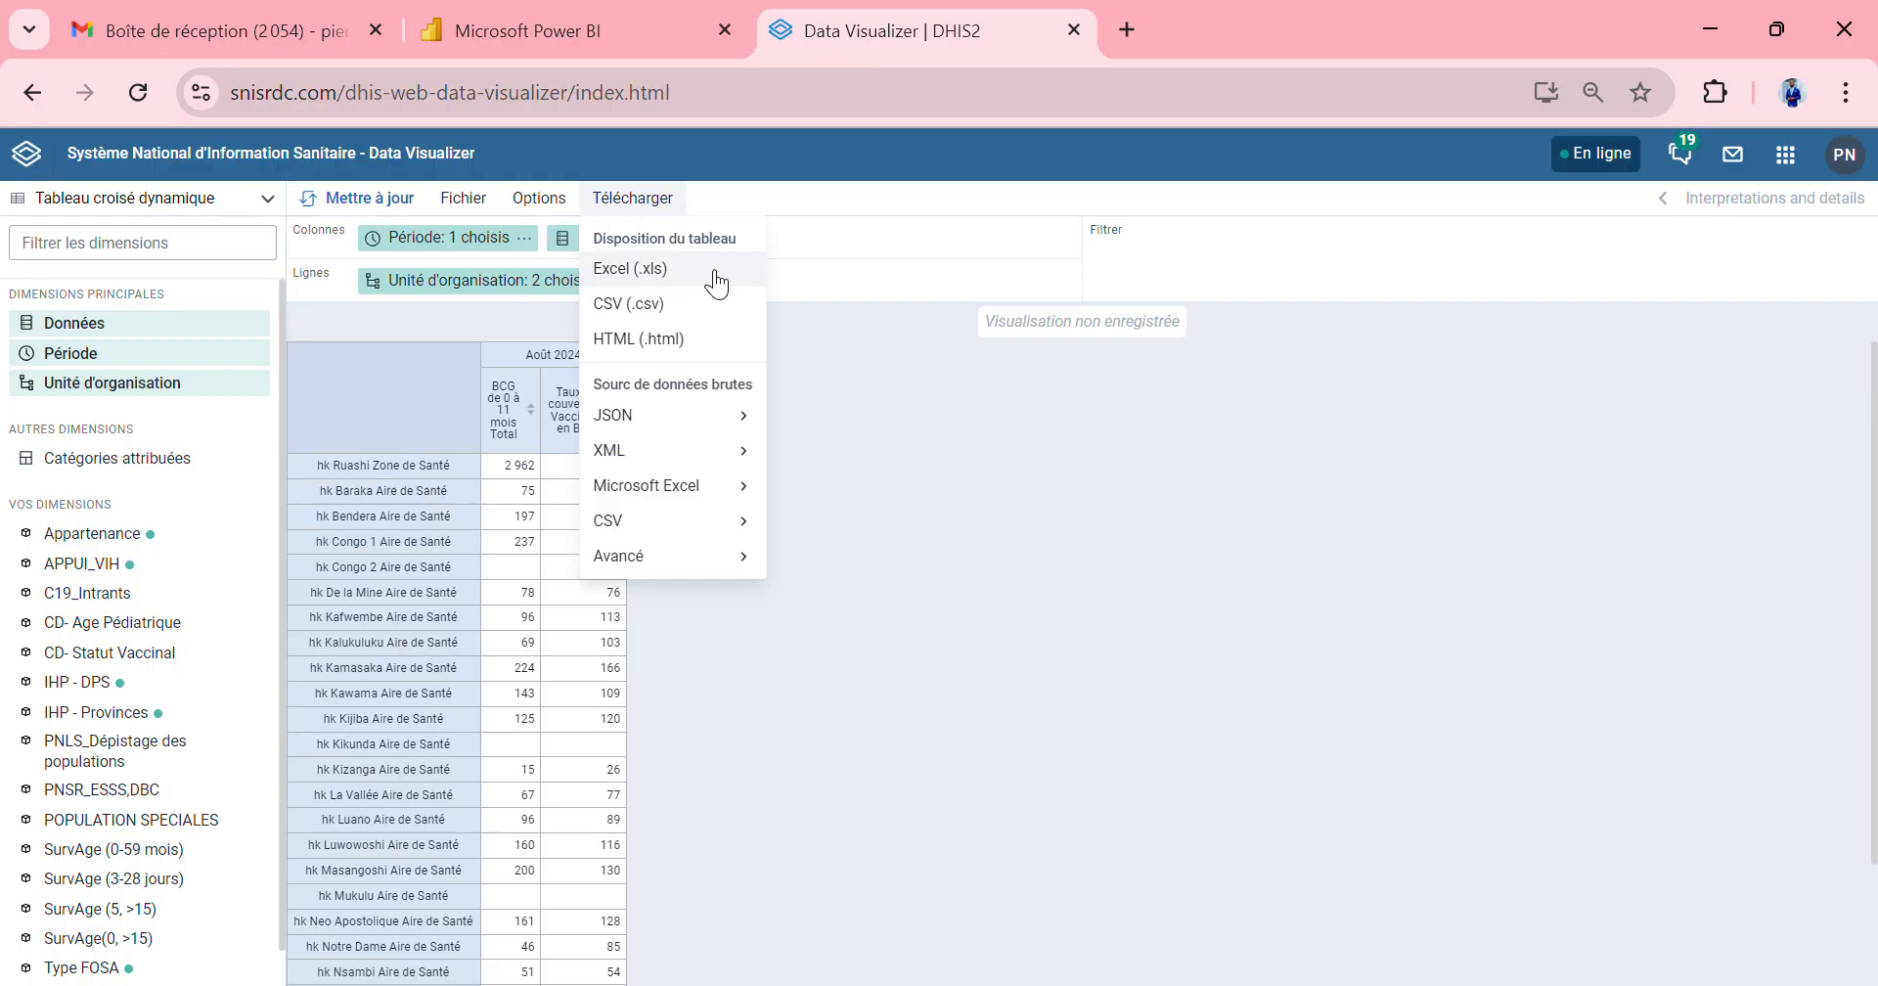
left_click(685, 274)
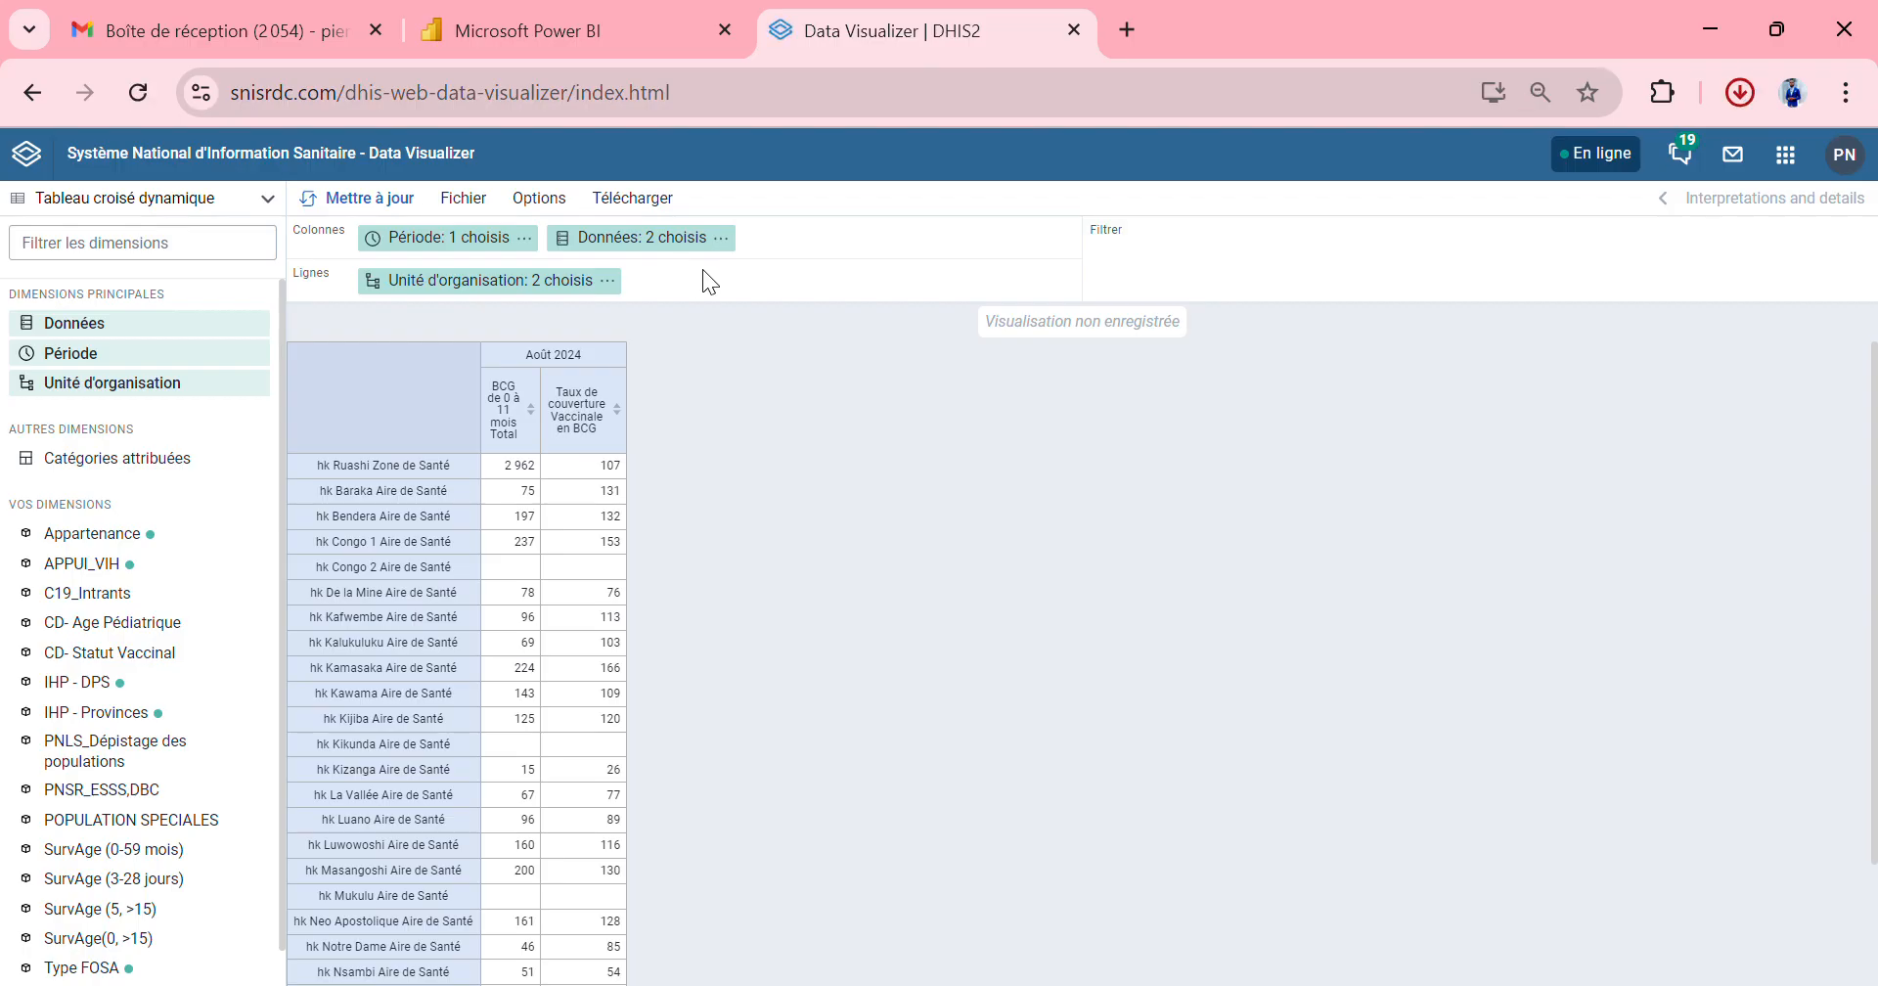